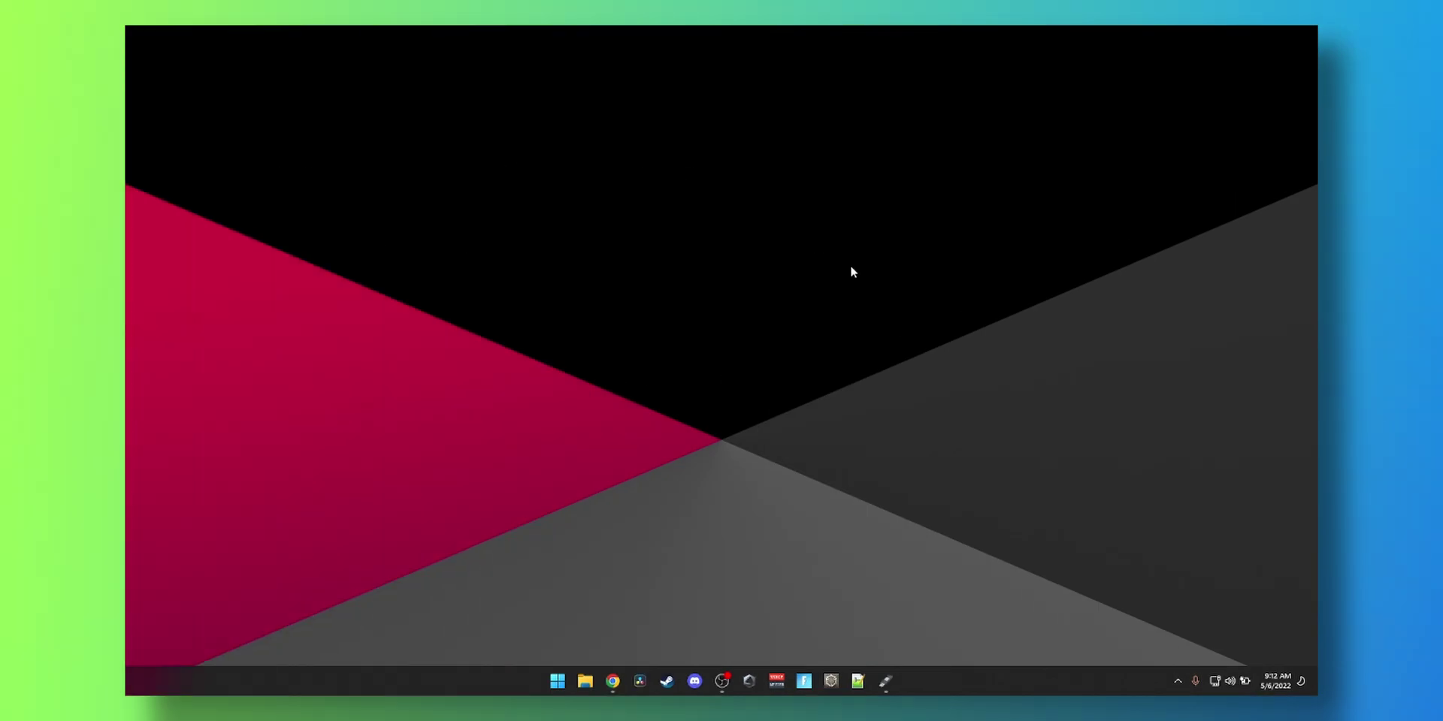
Scroll to the Rufus 3.18 download link and run the downloaded Rufus program, which detects the 64 GB drive
{"action": "left_click", "coordinate": [557, 682]}
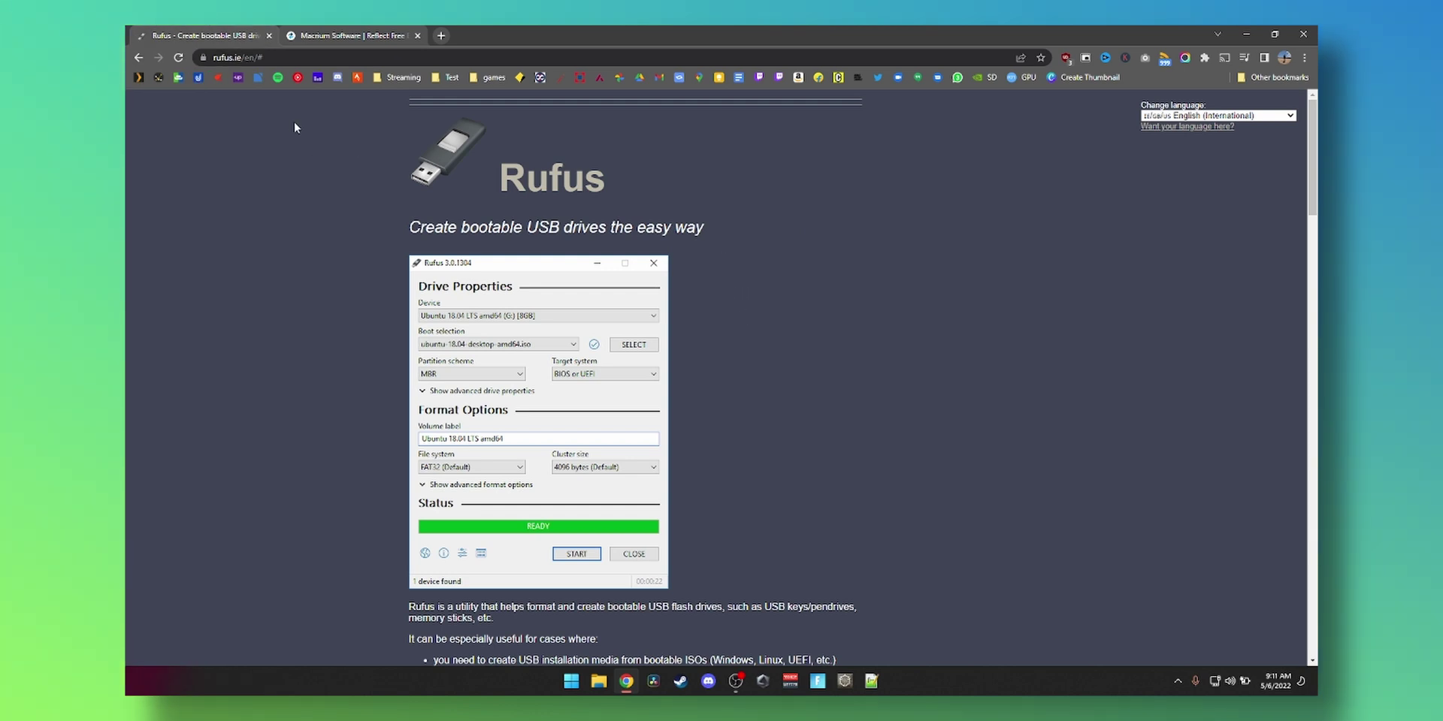
{"action": "scroll", "coordinate": [466, 271], "scroll_direction": "down", "scroll_amount": 5}
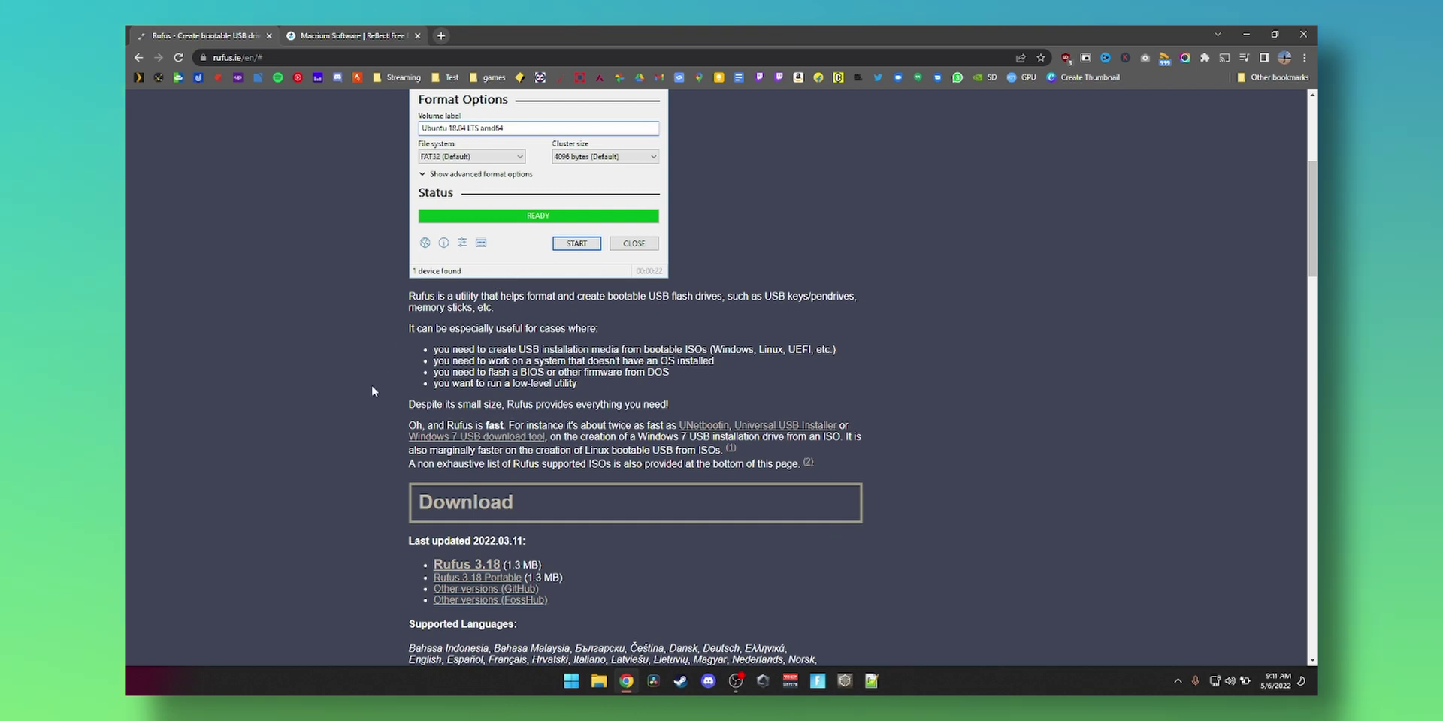
{"action": "scroll", "coordinate": [383, 451], "scroll_direction": "down", "scroll_amount": 1}
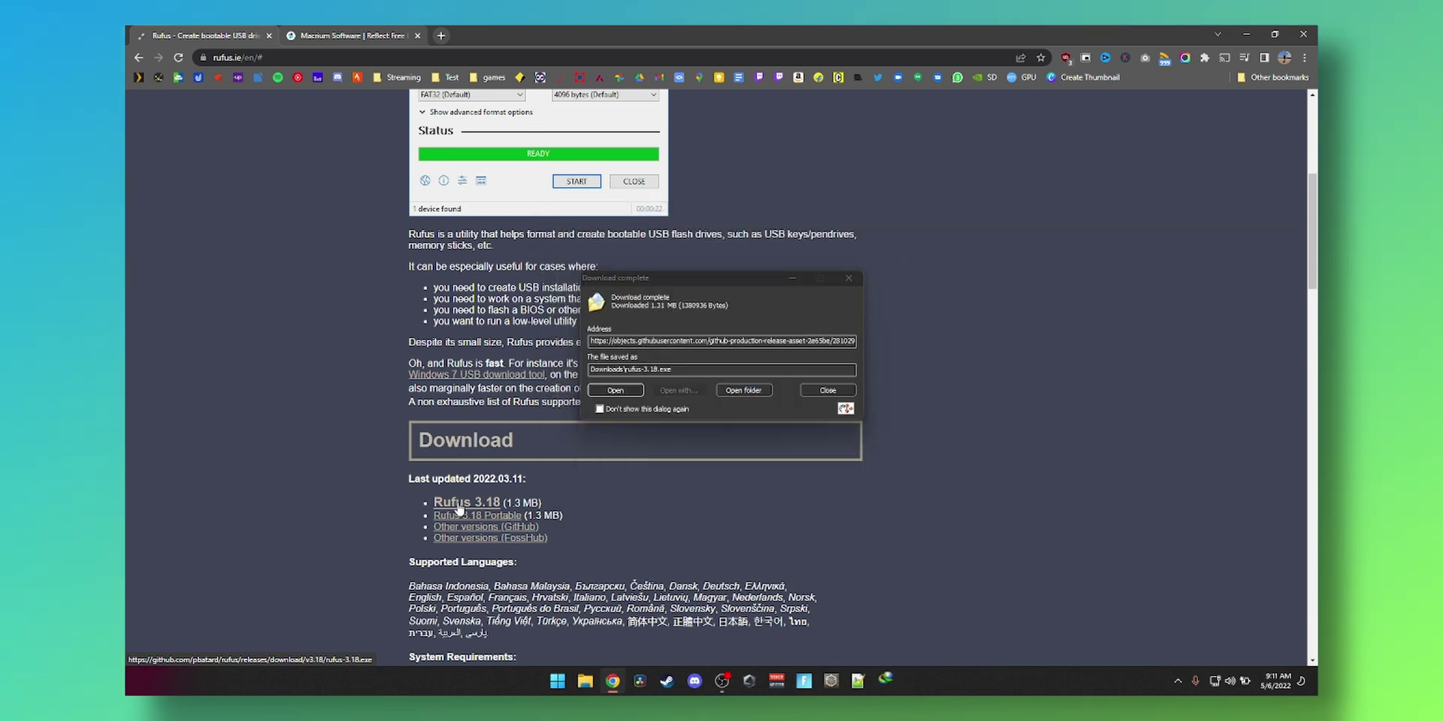
{"action": "left_click", "coordinate": [615, 392]}
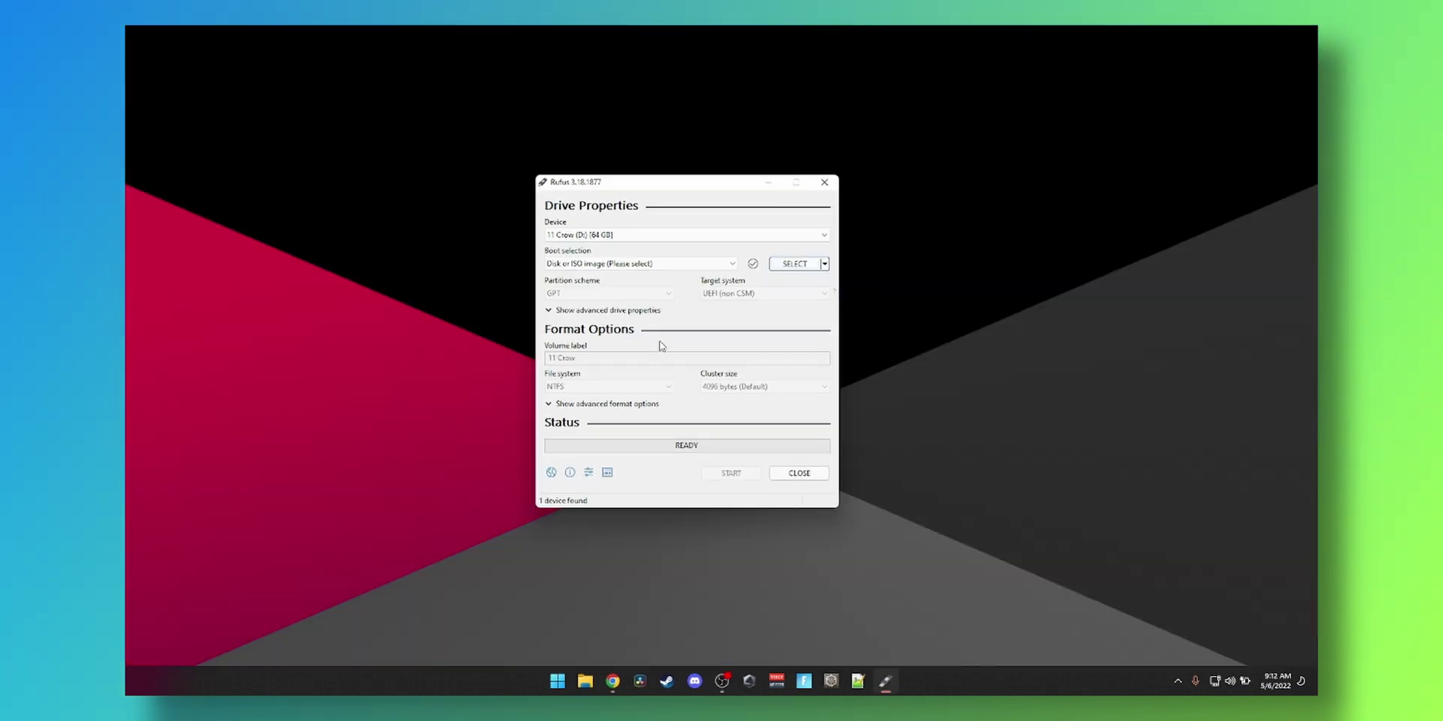
Check the Device list, keeping the 11 Crow drive as the target
{"action": "left_click", "coordinate": [623, 236]}
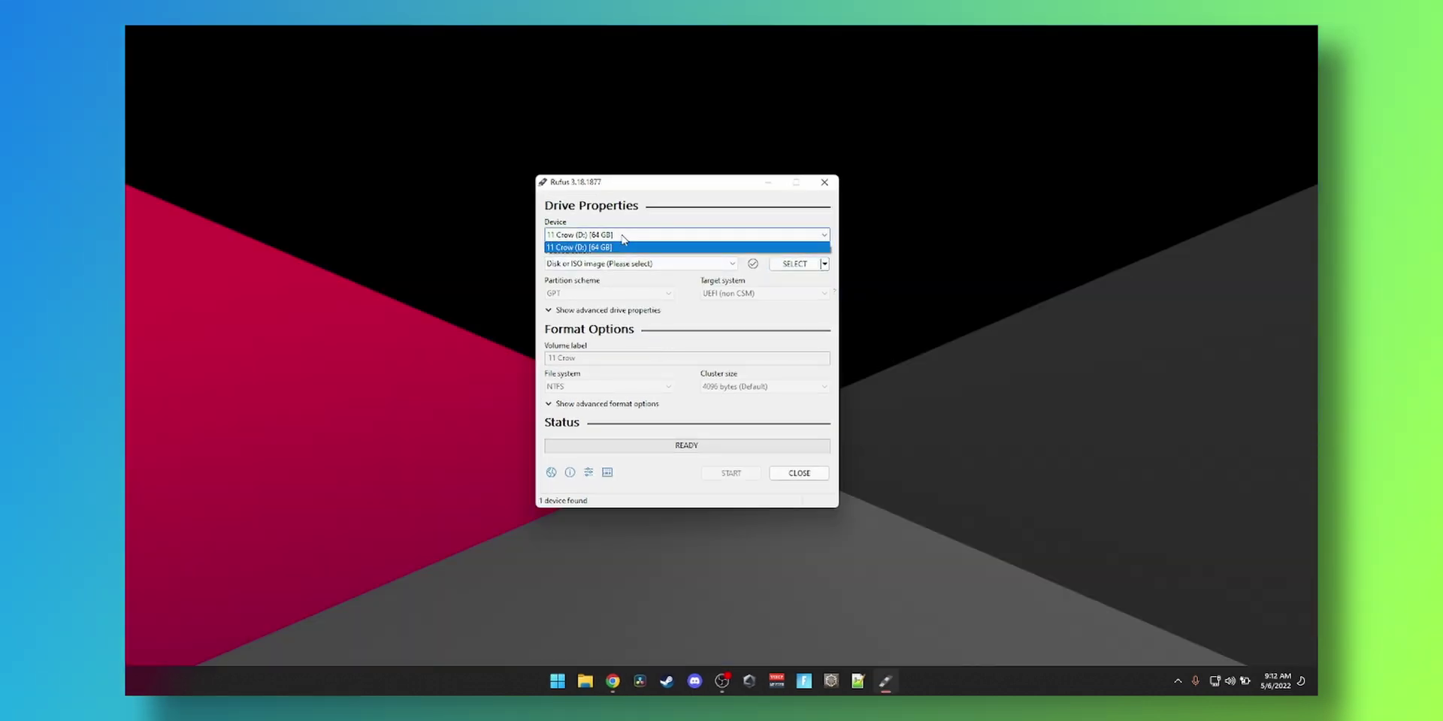
{"action": "left_click", "coordinate": [623, 238]}
{"action": "left_click", "coordinate": [599, 237]}
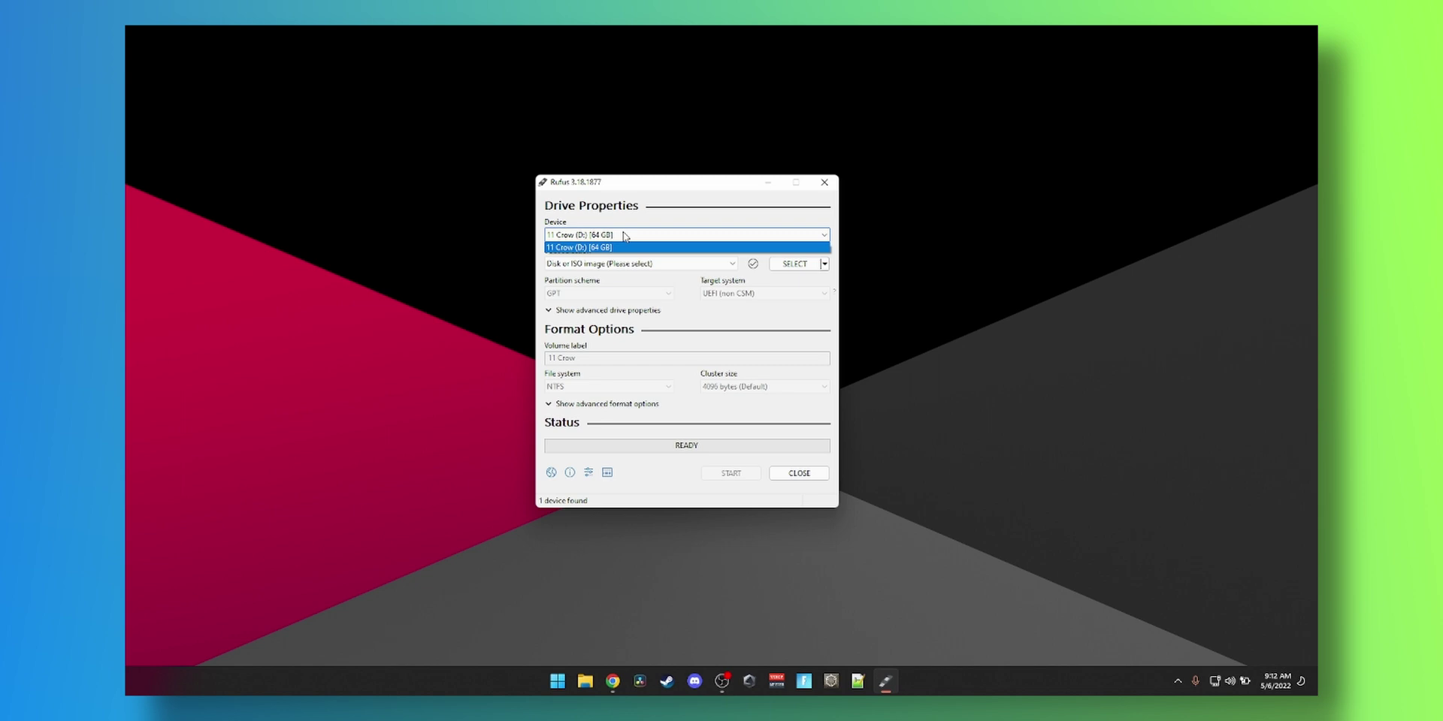
{"action": "left_click", "coordinate": [623, 236]}
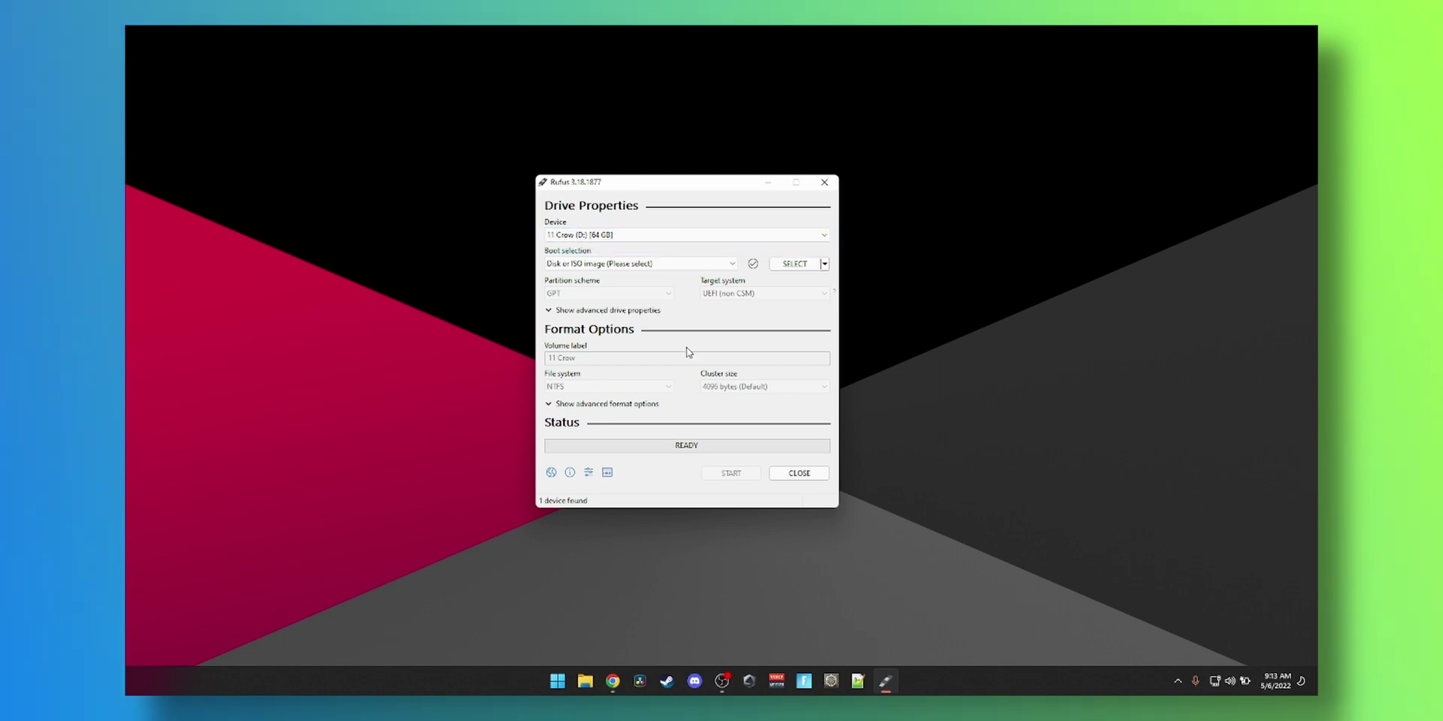
Enable List USB Hard Drives under advanced drive properties and select 11 Crow (D:) [64 GB]
{"action": "left_click", "coordinate": [576, 311]}
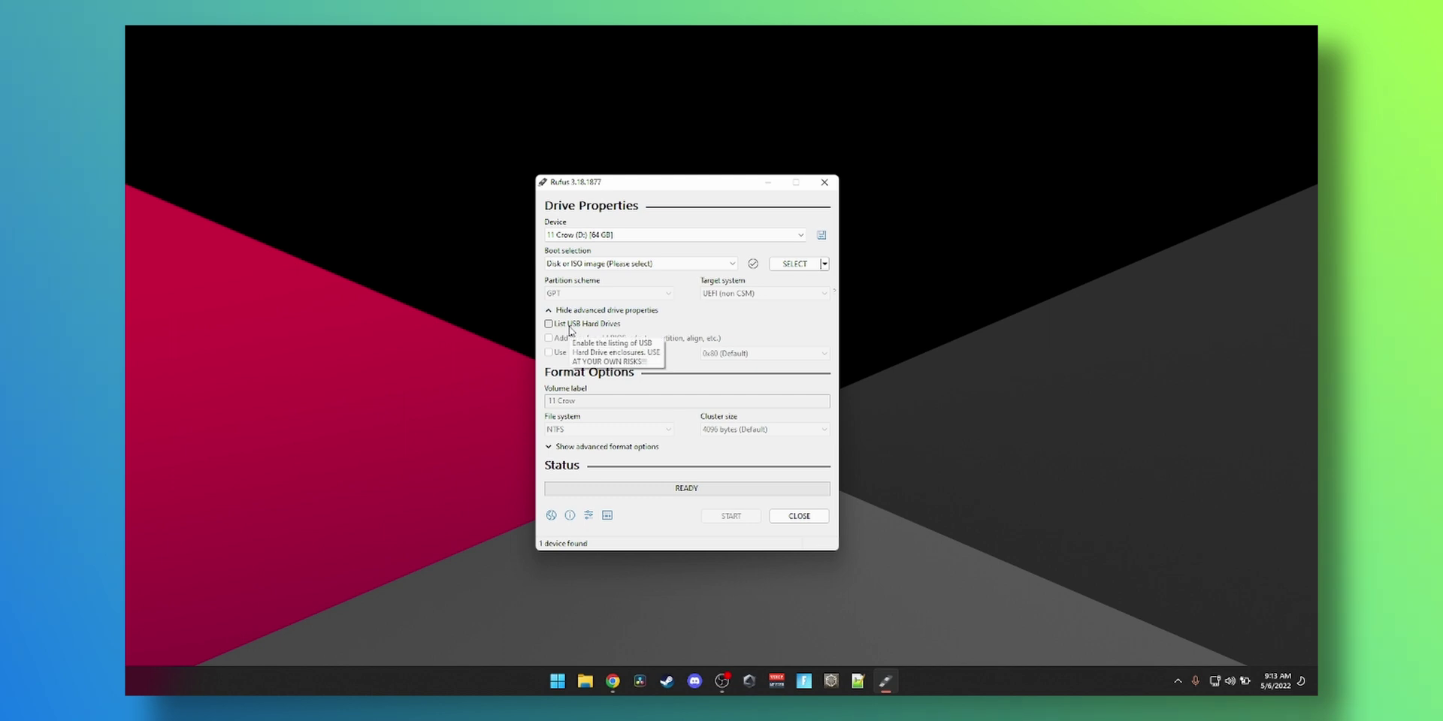
{"action": "left_click", "coordinate": [569, 328]}
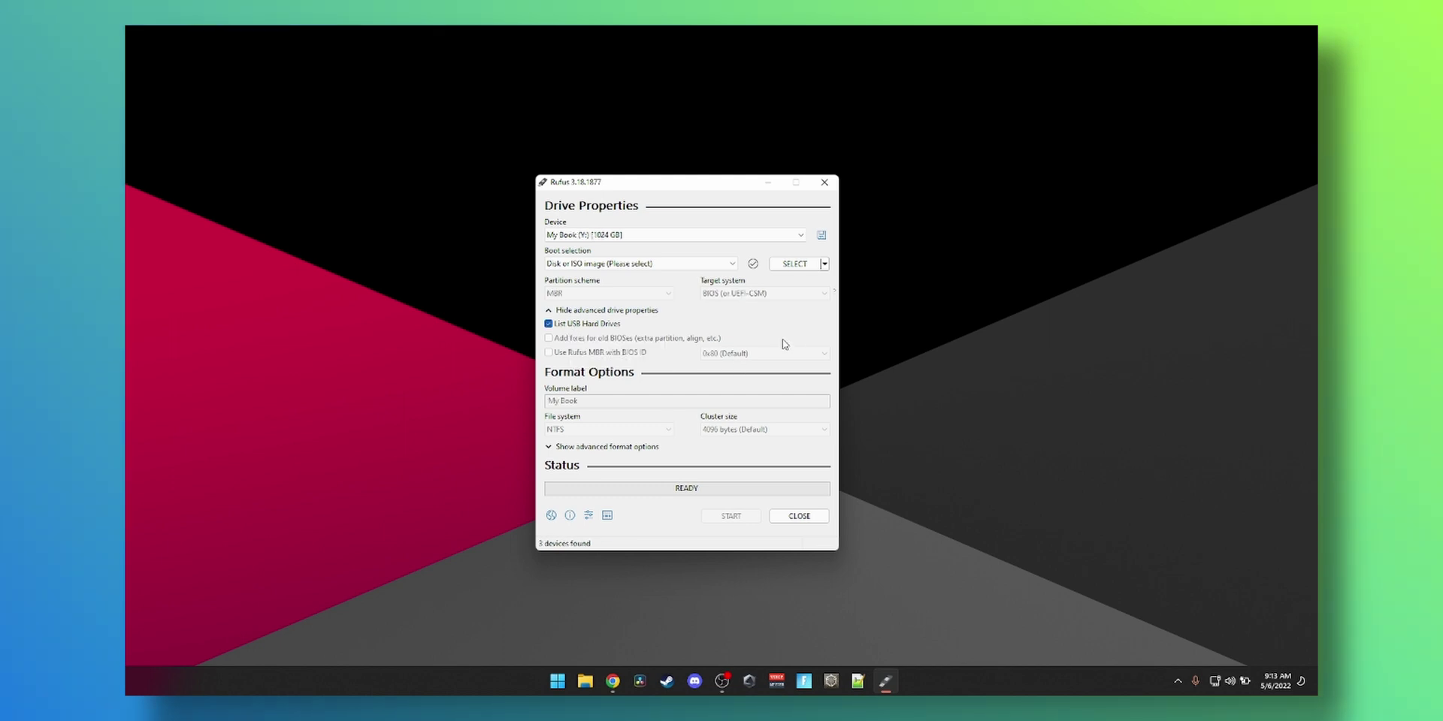
{"action": "left_click", "coordinate": [612, 239]}
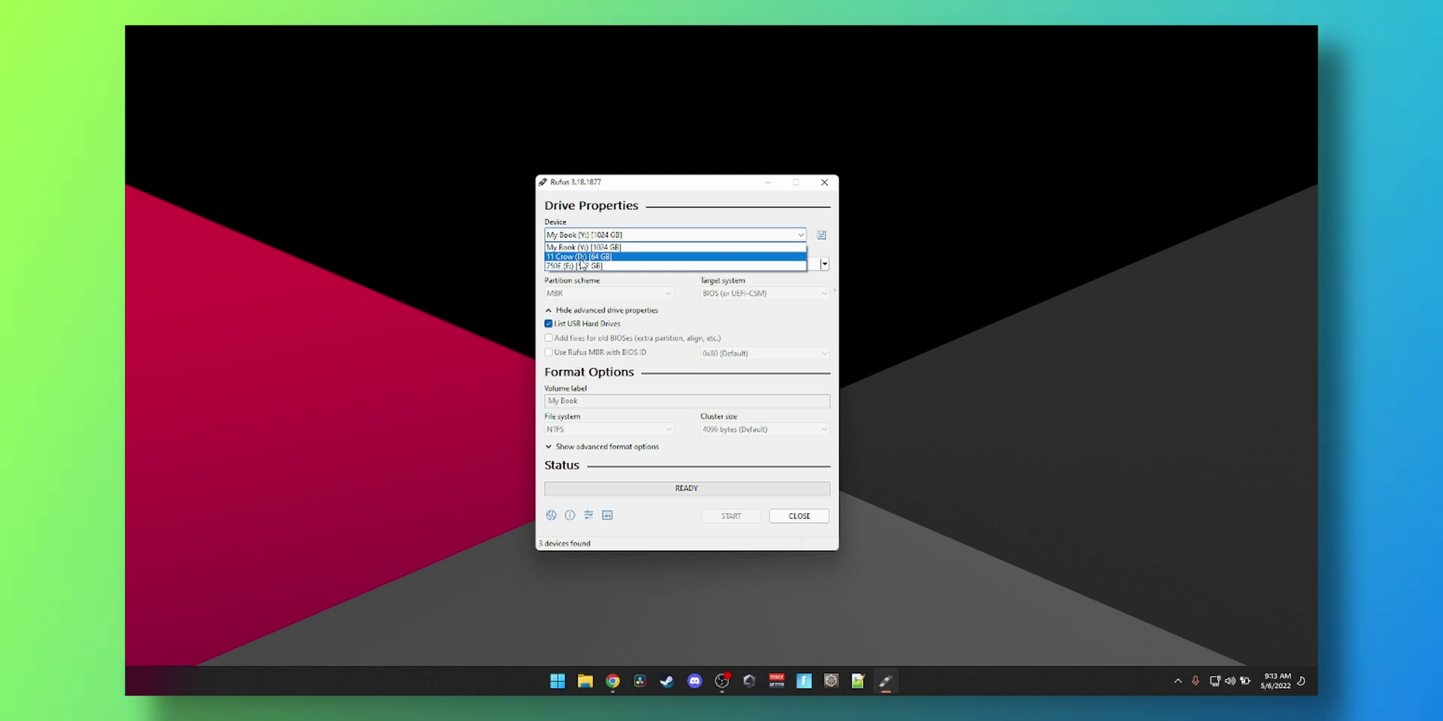
{"action": "left_click", "coordinate": [581, 258]}
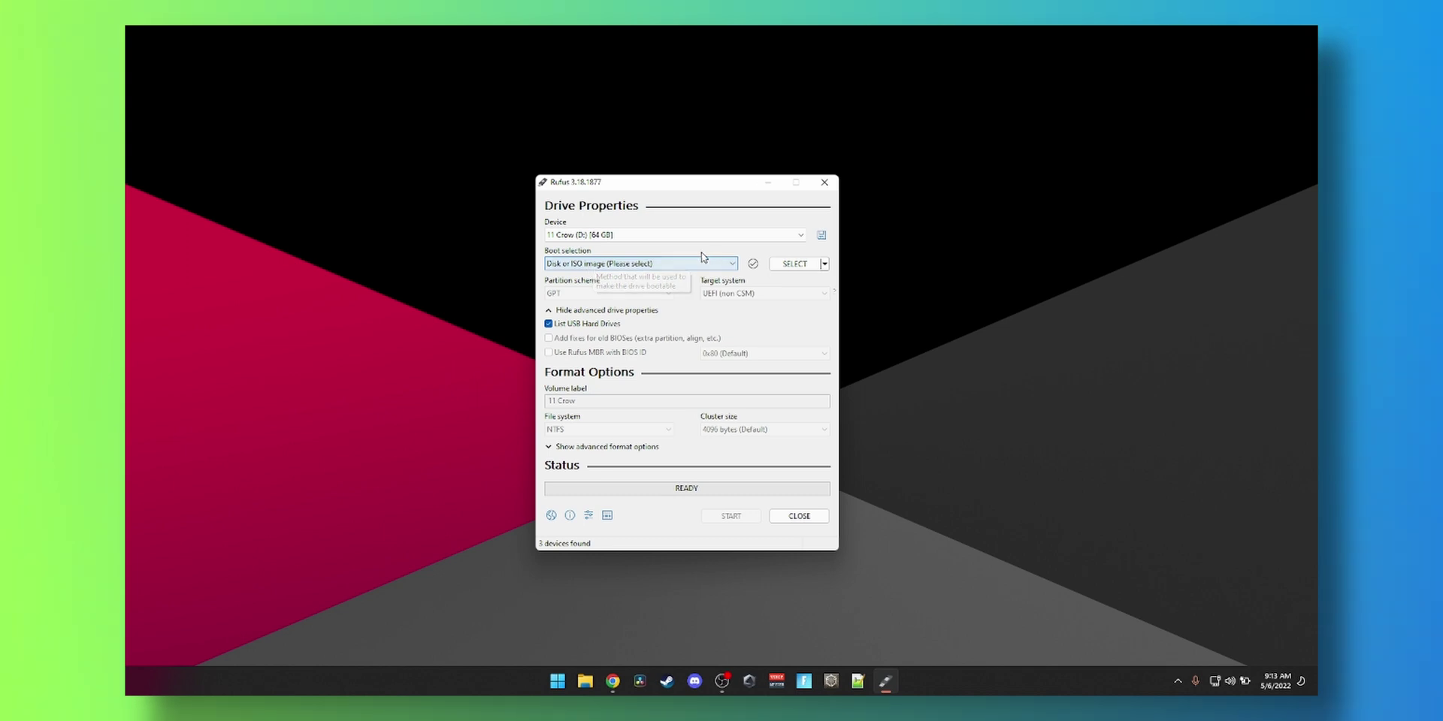
Switch the boot selection button from SELECT to DOWNLOAD and launch the Windows ISO download helper
{"action": "left_click", "coordinate": [583, 263]}
{"action": "left_click", "coordinate": [621, 268]}
{"action": "left_click", "coordinate": [824, 264]}
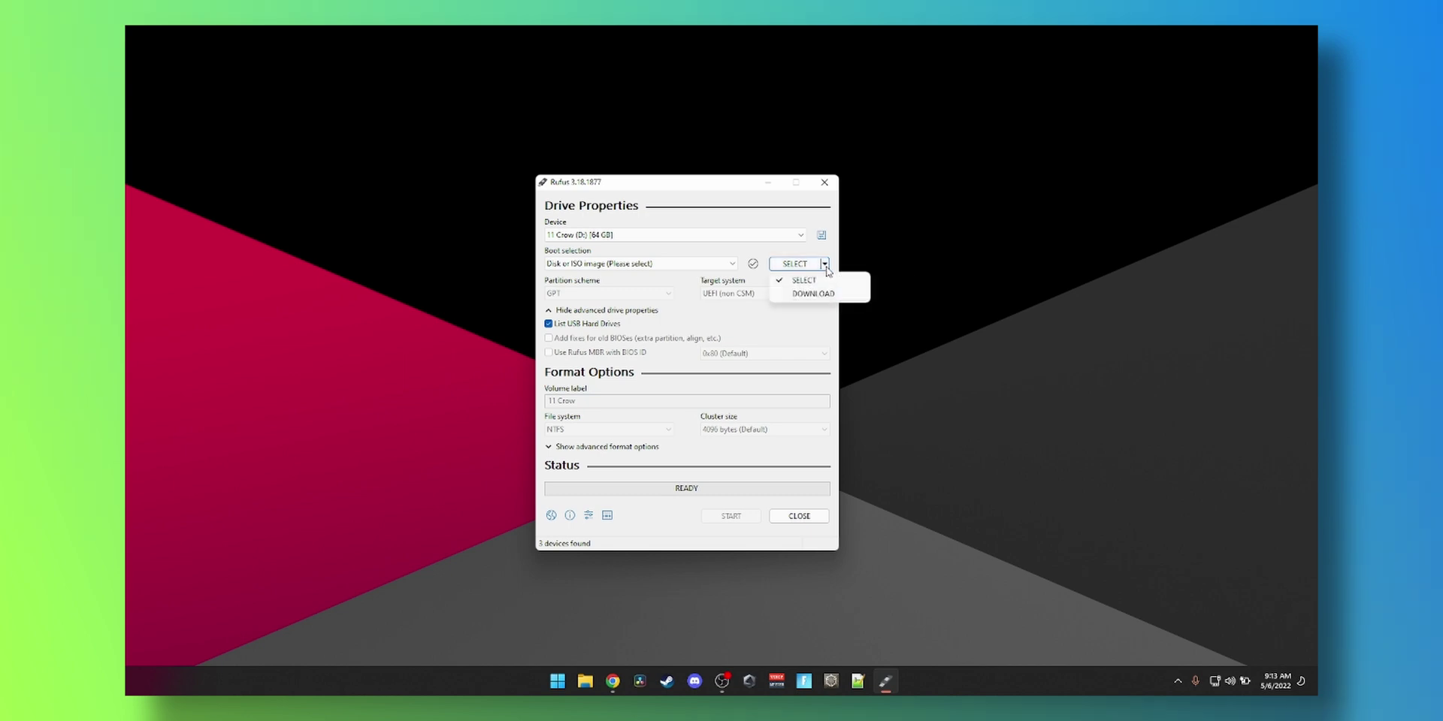
{"action": "left_click", "coordinate": [813, 293]}
{"action": "left_click", "coordinate": [729, 264]}
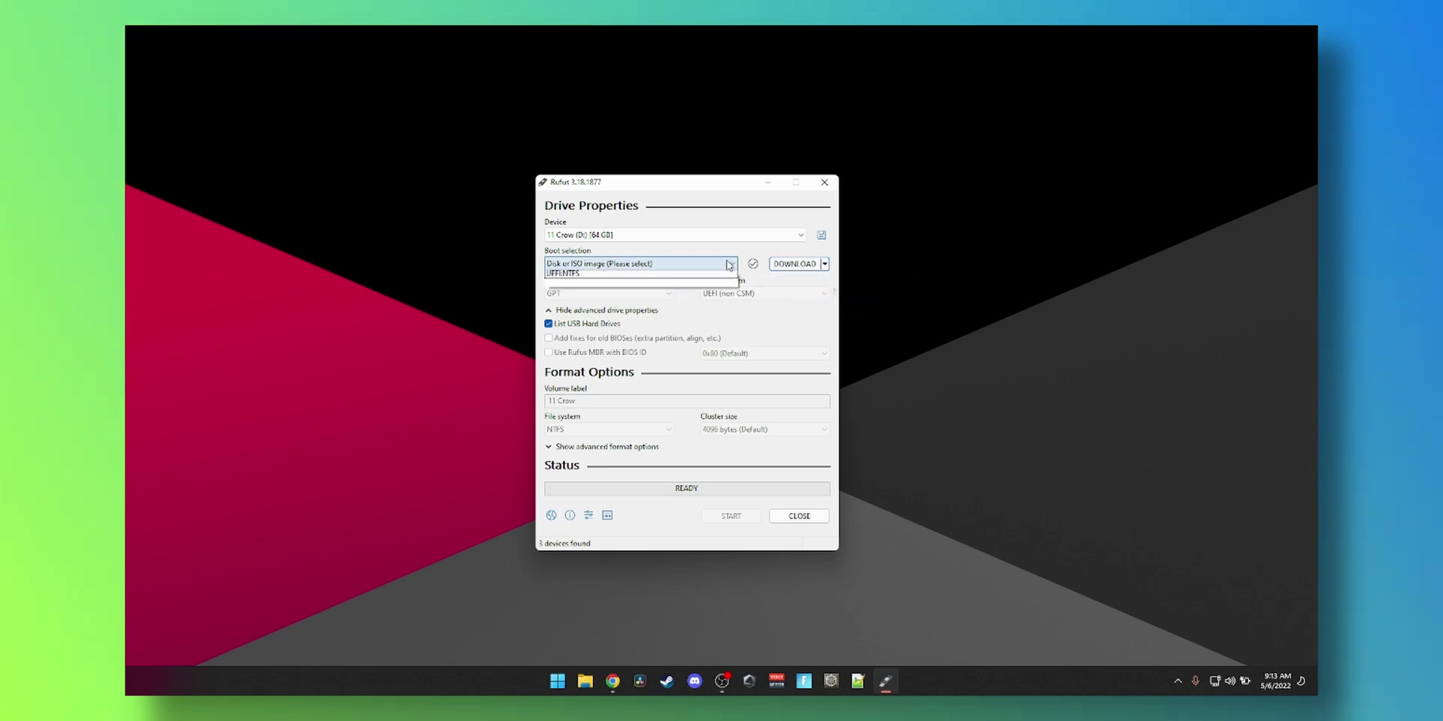
{"action": "left_click", "coordinate": [785, 267]}
{"action": "left_click", "coordinate": [782, 268]}
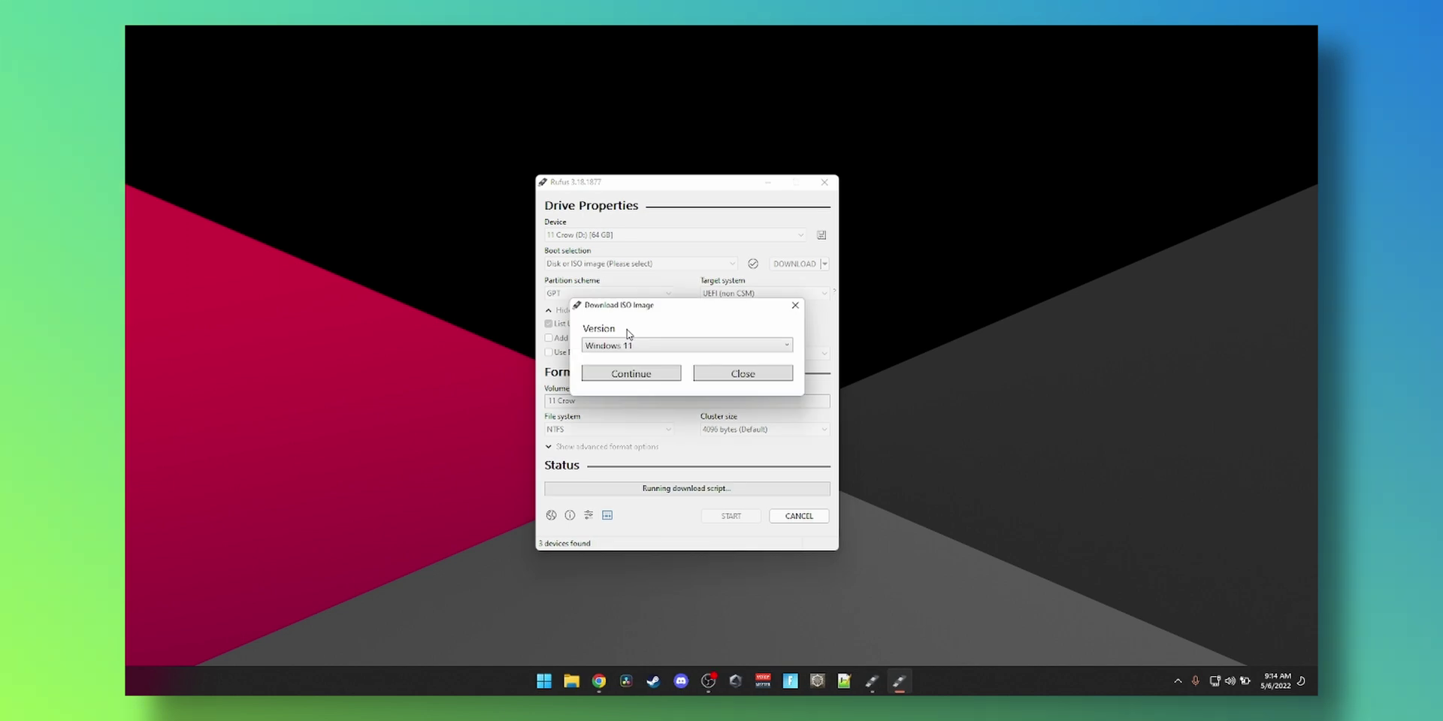
Keep Windows 11 as the version and continue to the release choice
{"action": "left_click", "coordinate": [734, 349]}
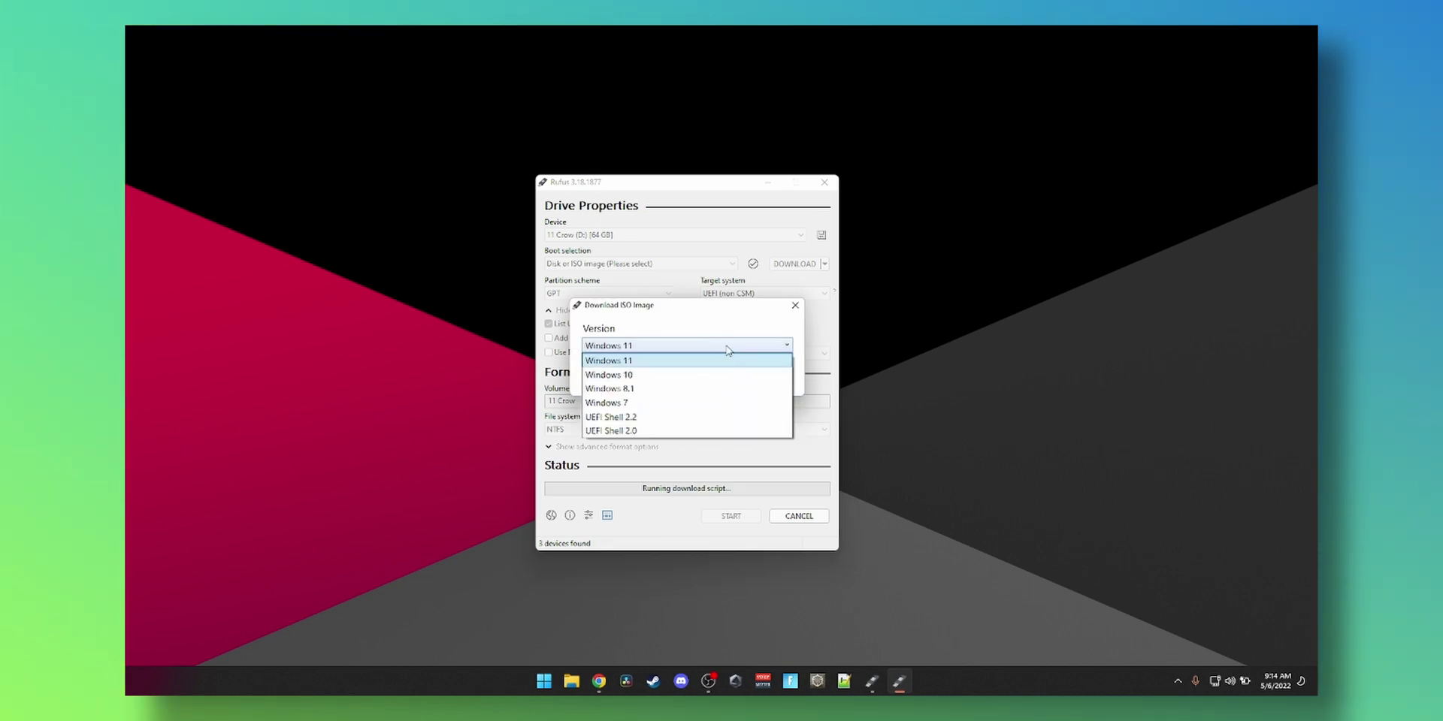
{"action": "left_click", "coordinate": [729, 352]}
{"action": "left_click", "coordinate": [664, 375]}
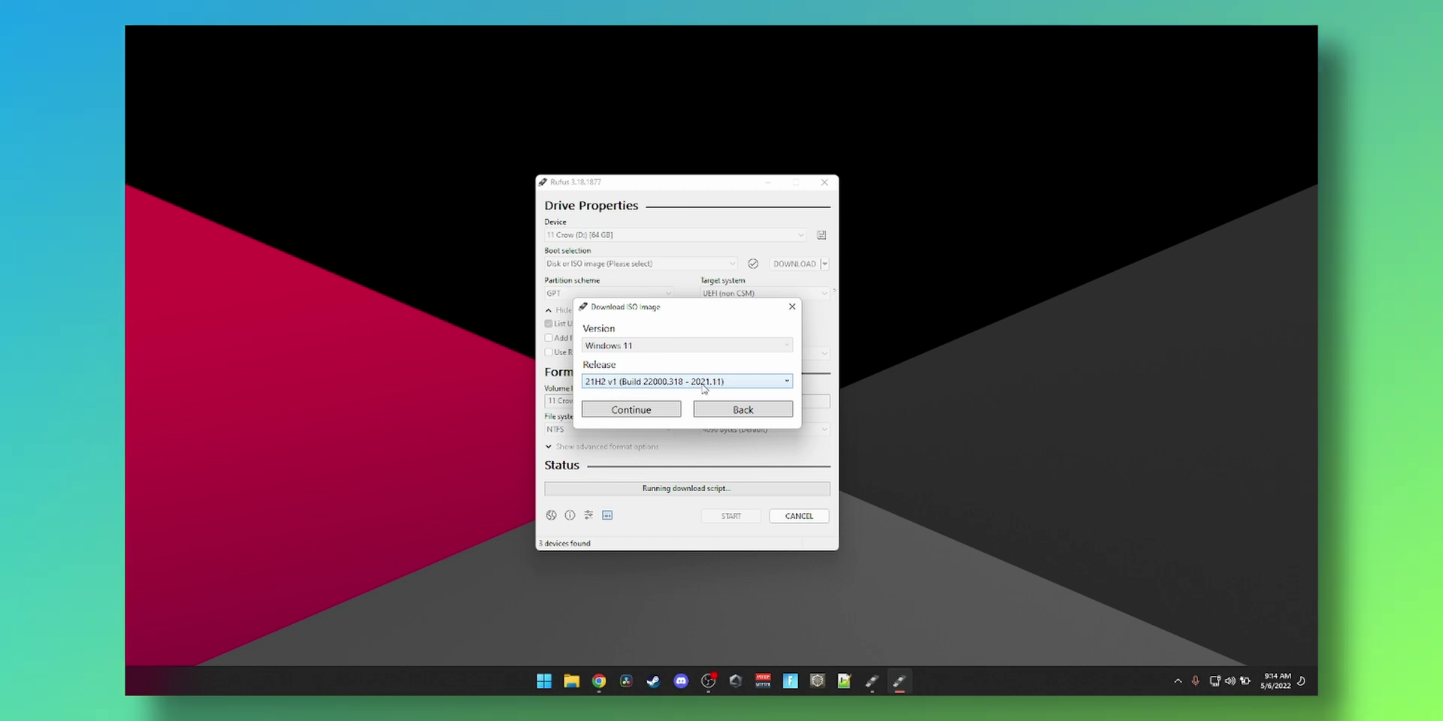
{"action": "left_click", "coordinate": [549, 681]}
{"action": "type", "text": "winver"}
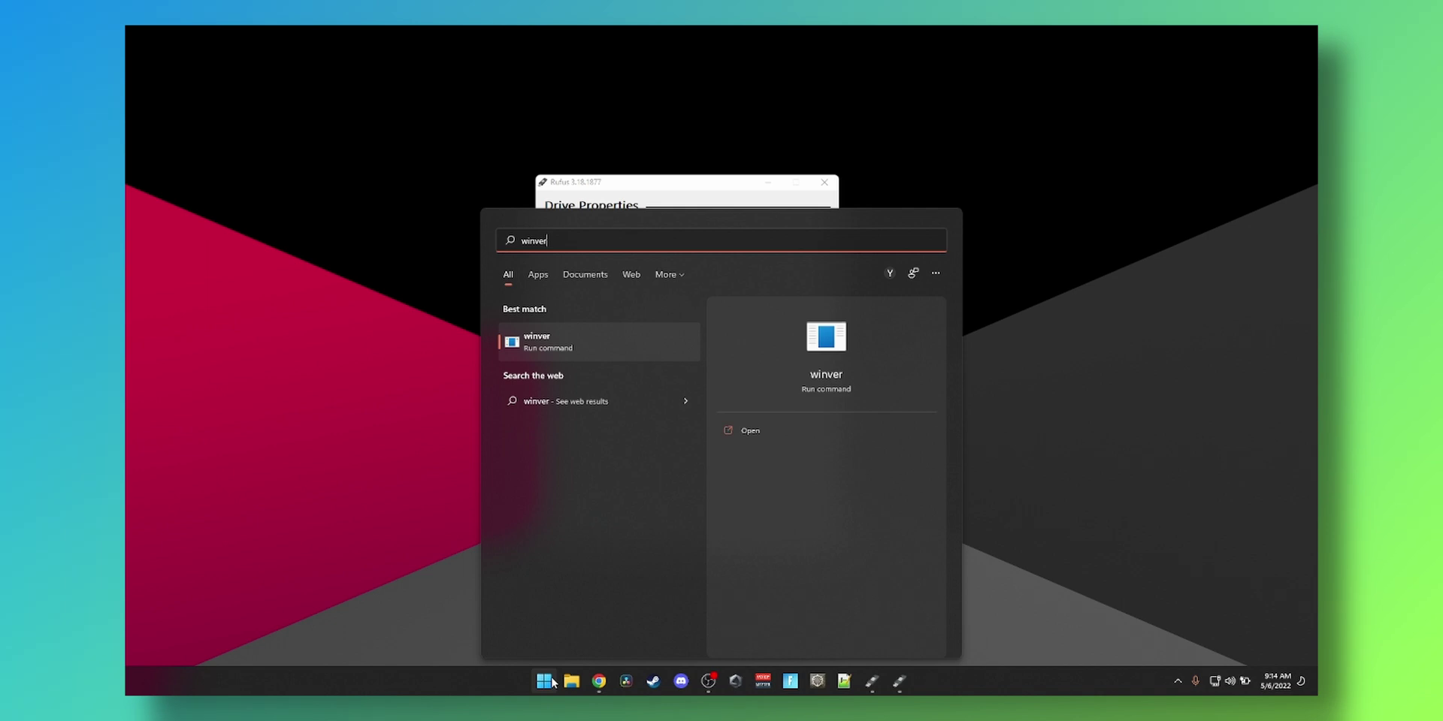
{"action": "key", "text": "Return"}
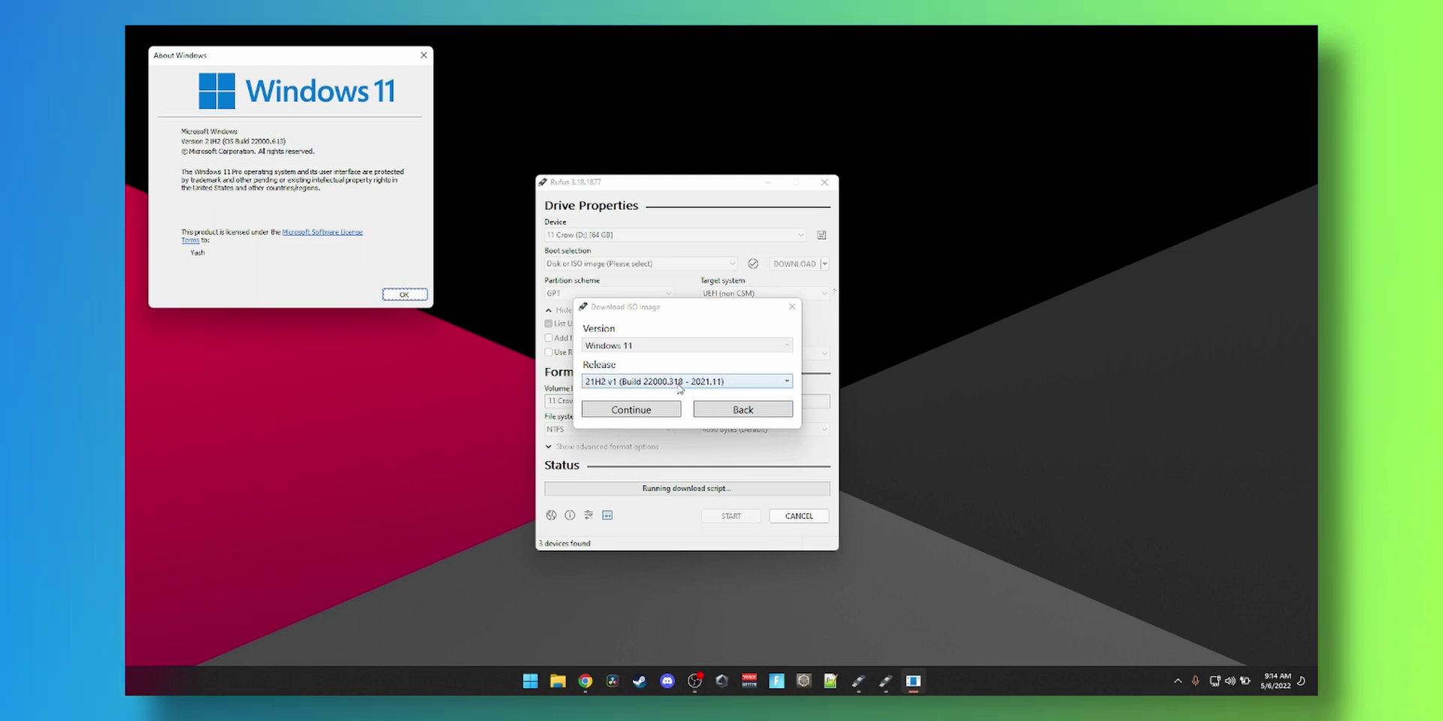
{"action": "left_click", "coordinate": [401, 294]}
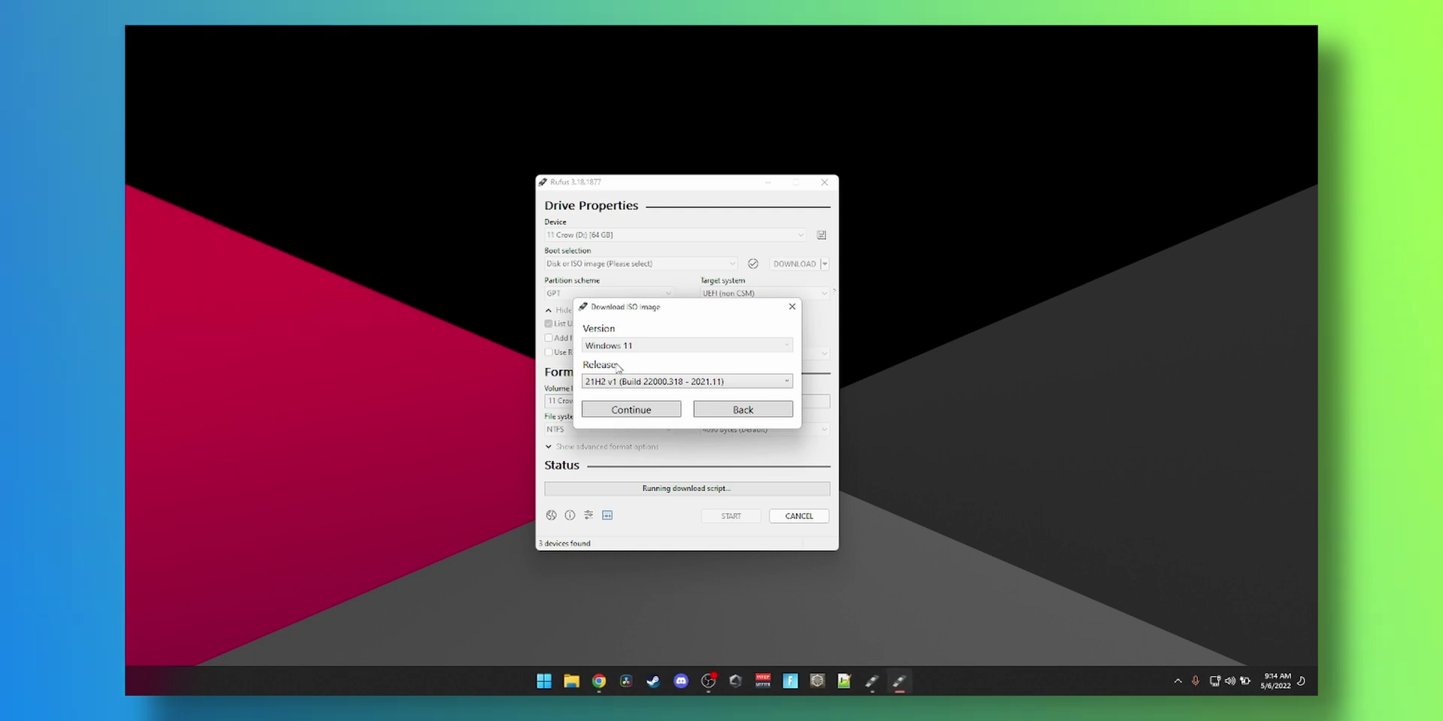
Confirm release 21H2, the Windows 11 Home/Pro/Edu edition and English International language
{"action": "left_click", "coordinate": [631, 409]}
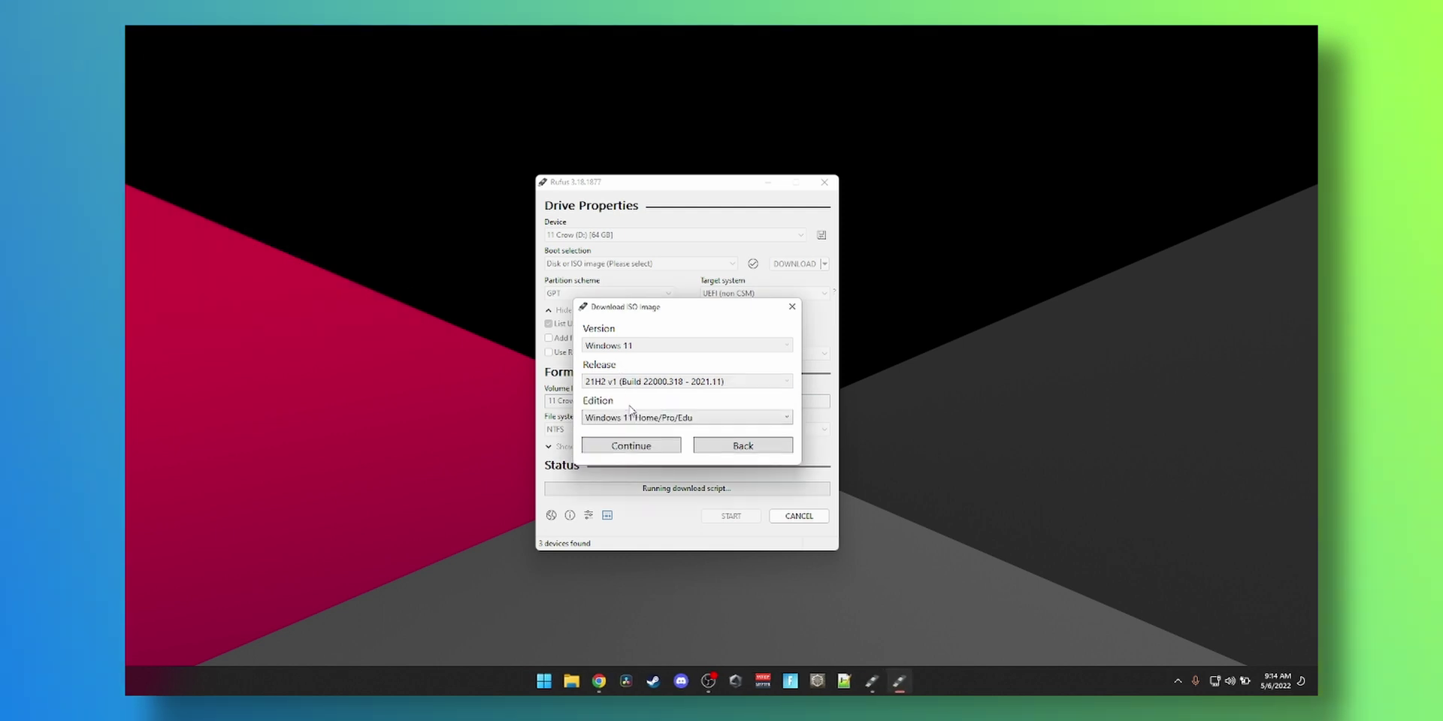
{"action": "left_click", "coordinate": [647, 444]}
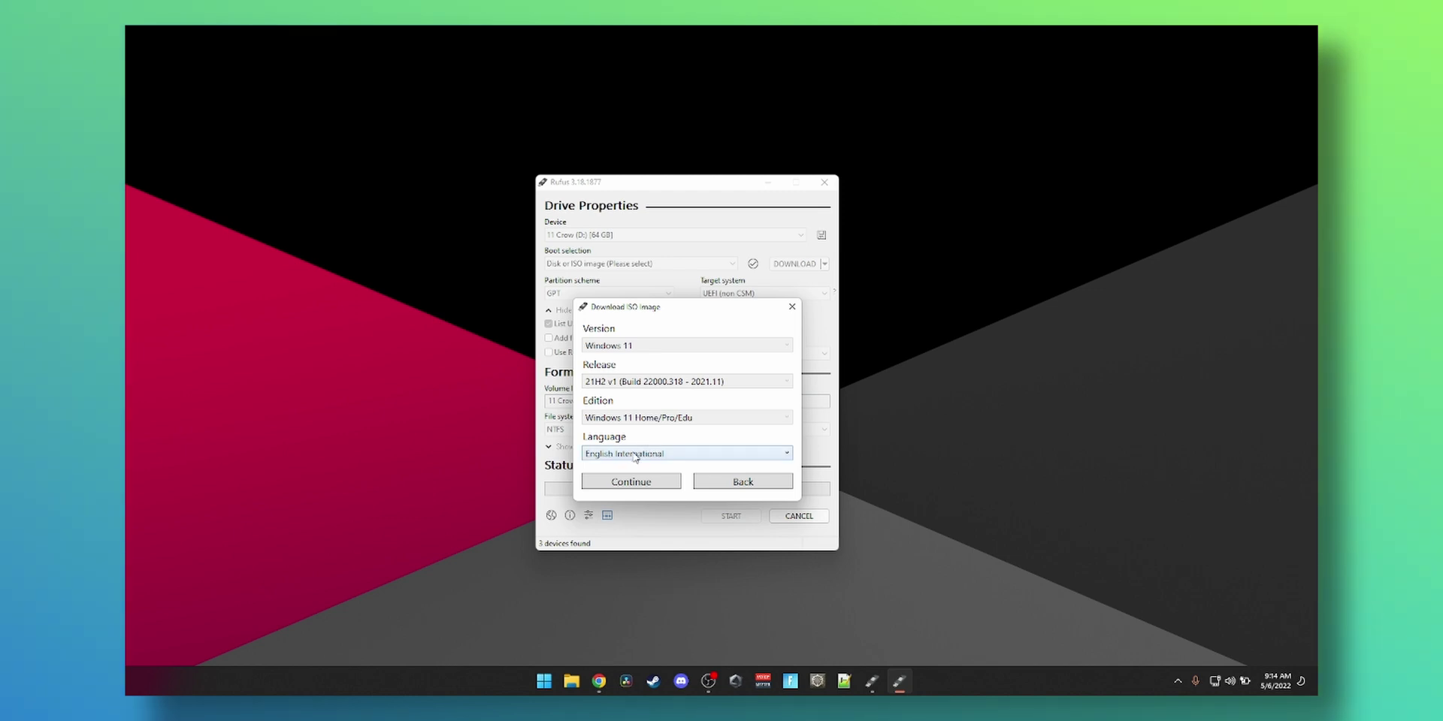
{"action": "left_click", "coordinate": [636, 455]}
{"action": "left_click", "coordinate": [636, 455]}
{"action": "left_click", "coordinate": [615, 487]}
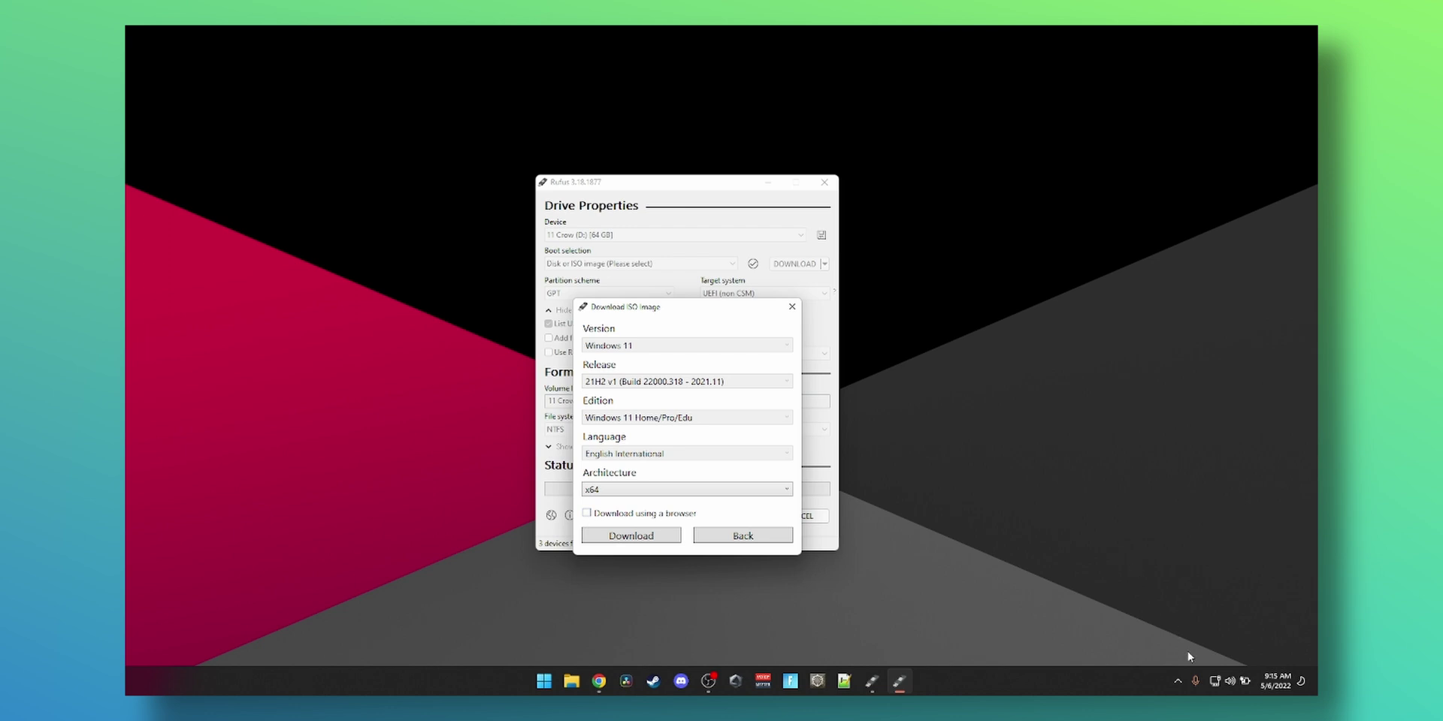
Check Internet Download Manager from the tray, then download the x64 ISO through the browser
{"action": "left_click", "coordinate": [1178, 681]}
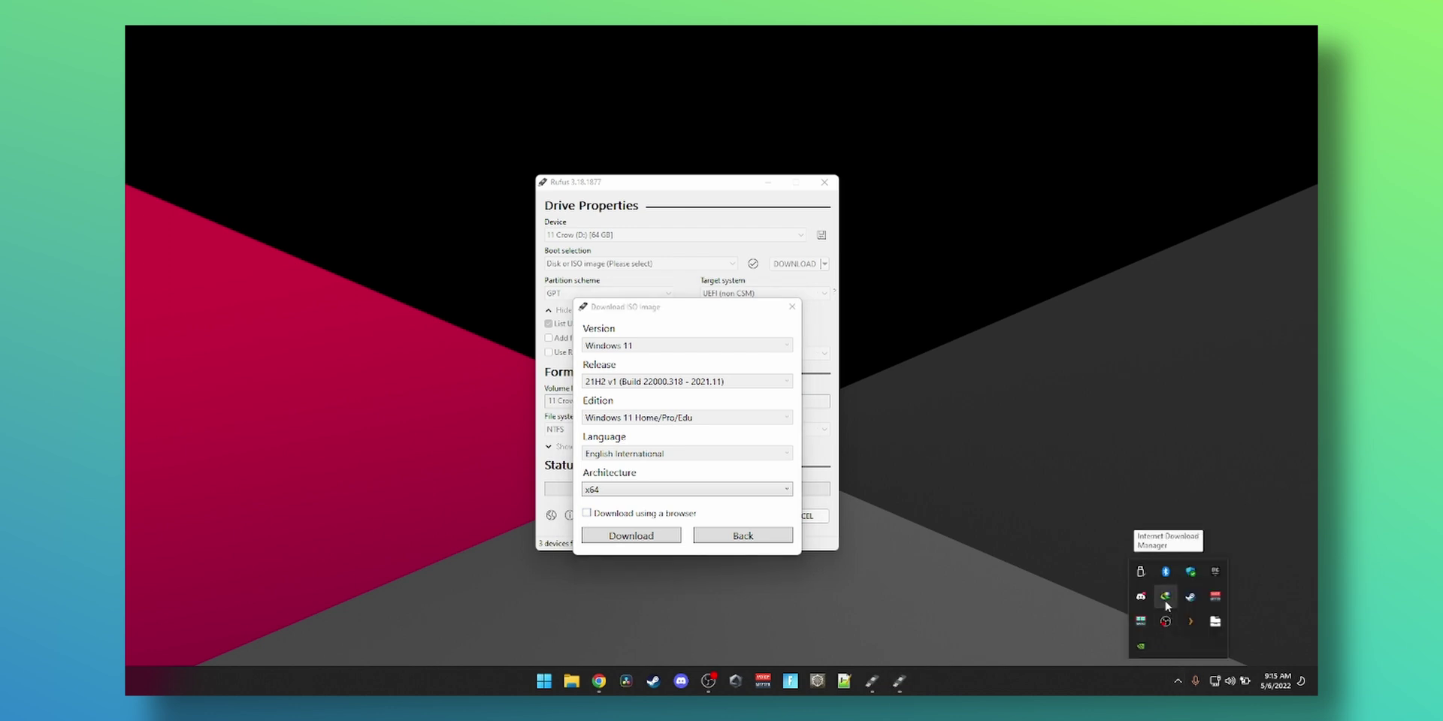
{"action": "left_click", "coordinate": [1166, 597]}
{"action": "left_click", "coordinate": [1103, 261]}
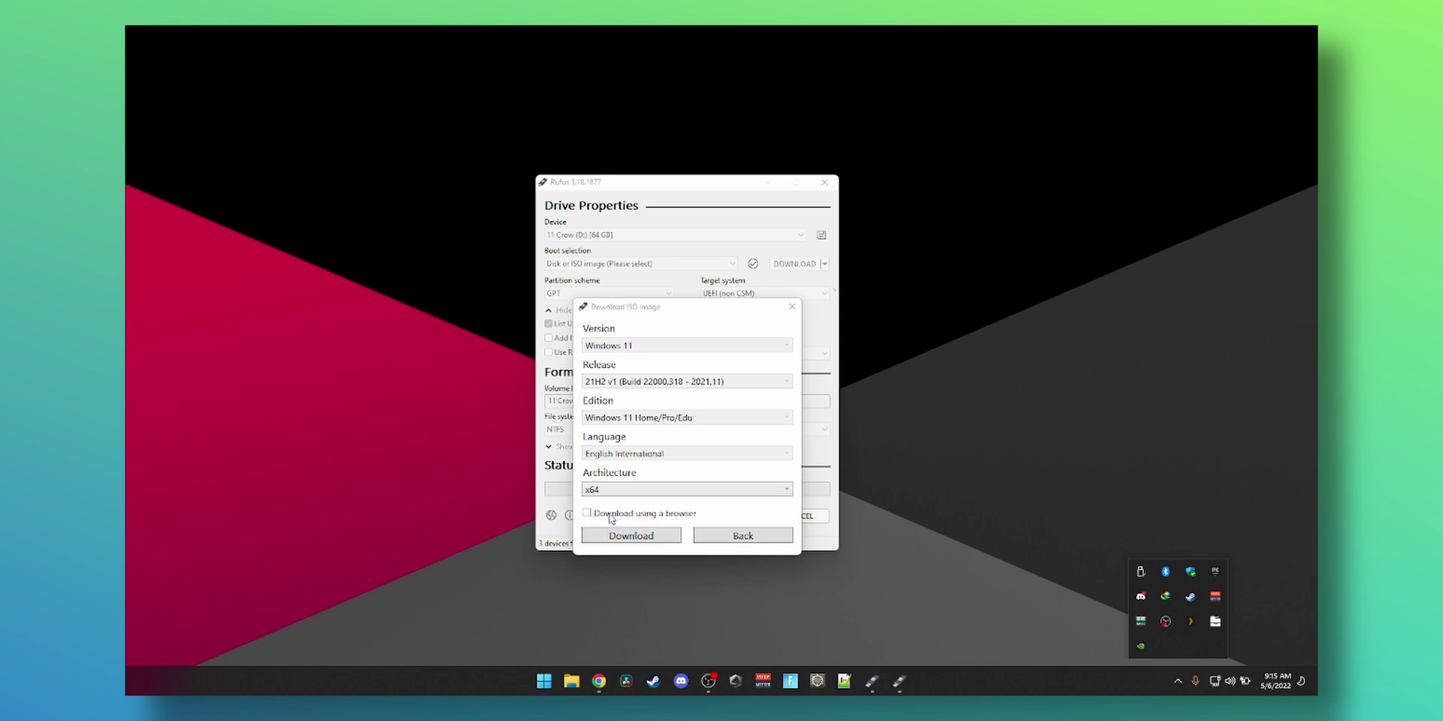
{"action": "left_click", "coordinate": [611, 516]}
Start the Win11_EnglishInternational_x64v1.iso download, minimize Chrome and drag the download window aside
{"action": "left_click", "coordinate": [629, 537]}
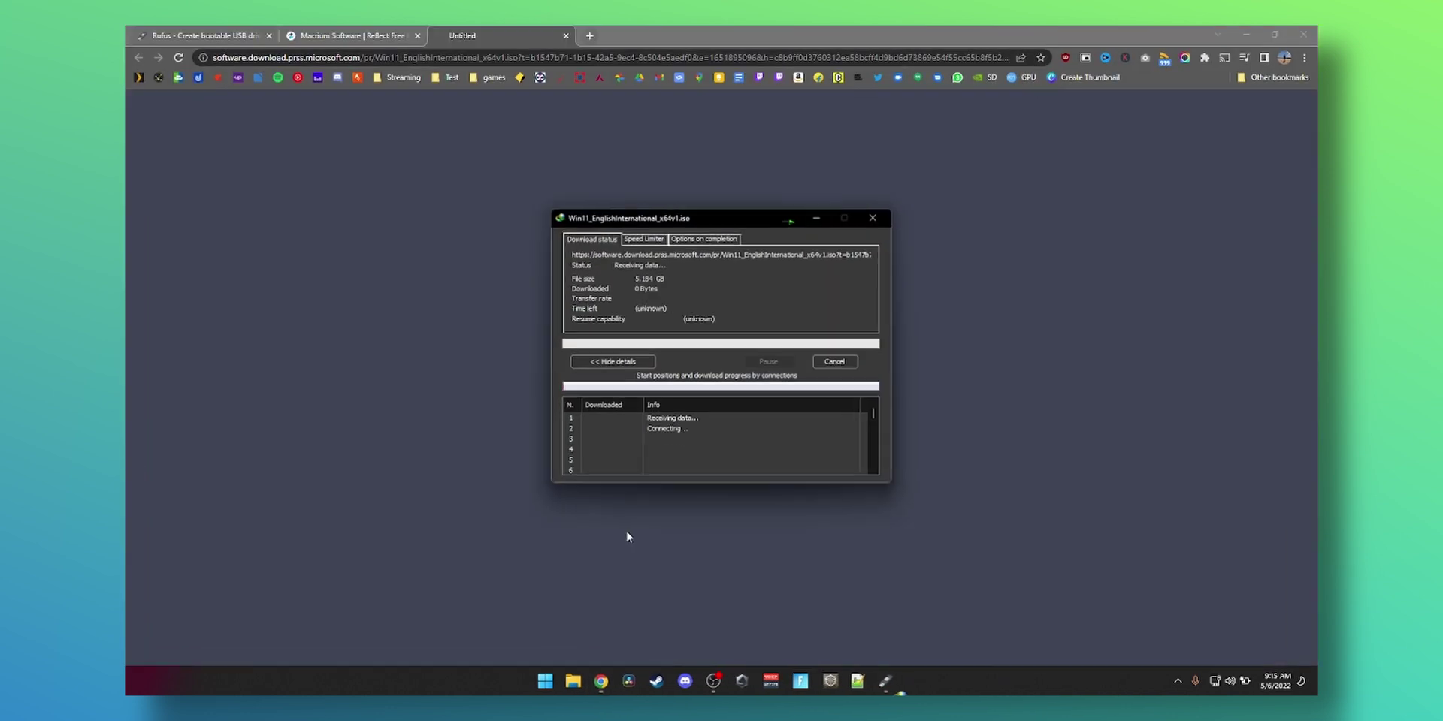
{"action": "left_click", "coordinate": [1245, 35]}
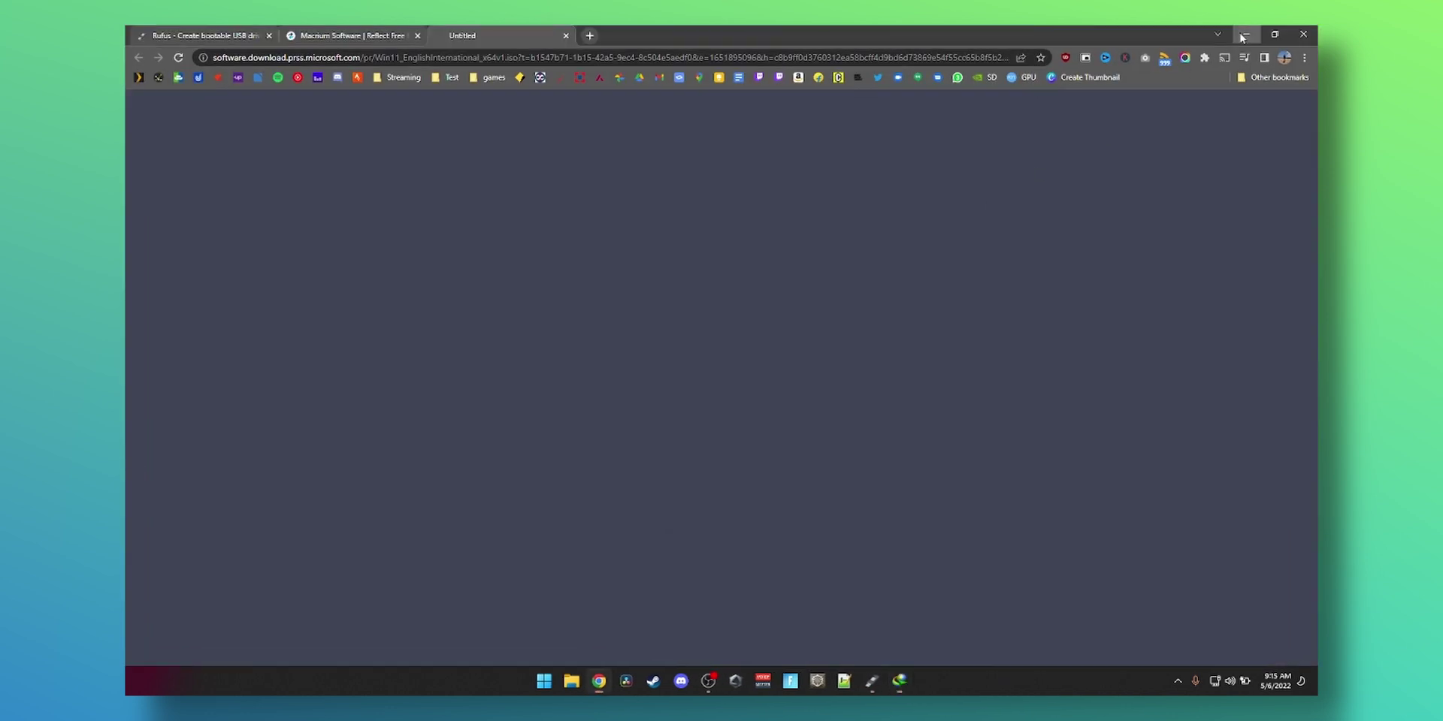
{"action": "left_click_drag", "start_coordinate": [711, 221], "coordinate": [1032, 167]}
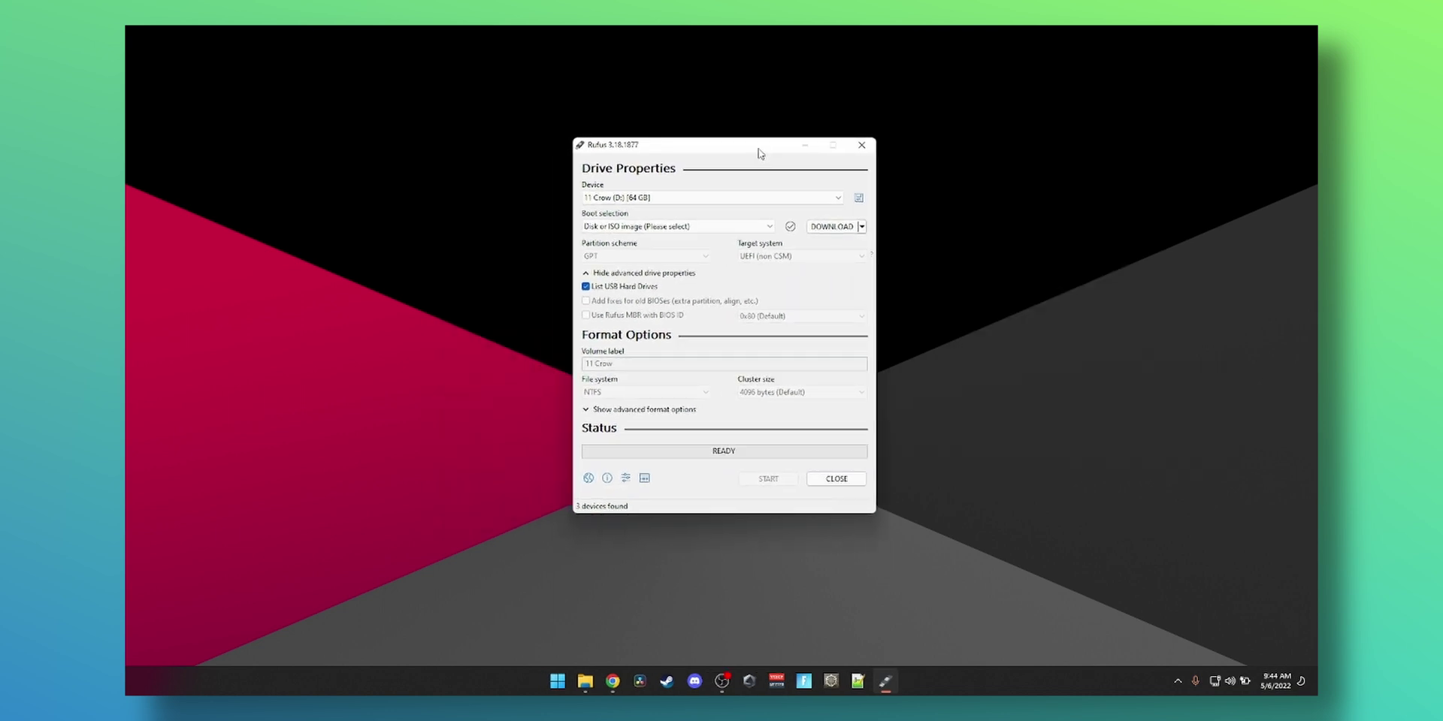
Load Win11_EnglishInternational_x64v1.iso from Downloads and keep 11 Crow (D:) 64 GB as the device
{"action": "left_click", "coordinate": [861, 227]}
{"action": "left_click", "coordinate": [859, 243]}
{"action": "left_click", "coordinate": [831, 226]}
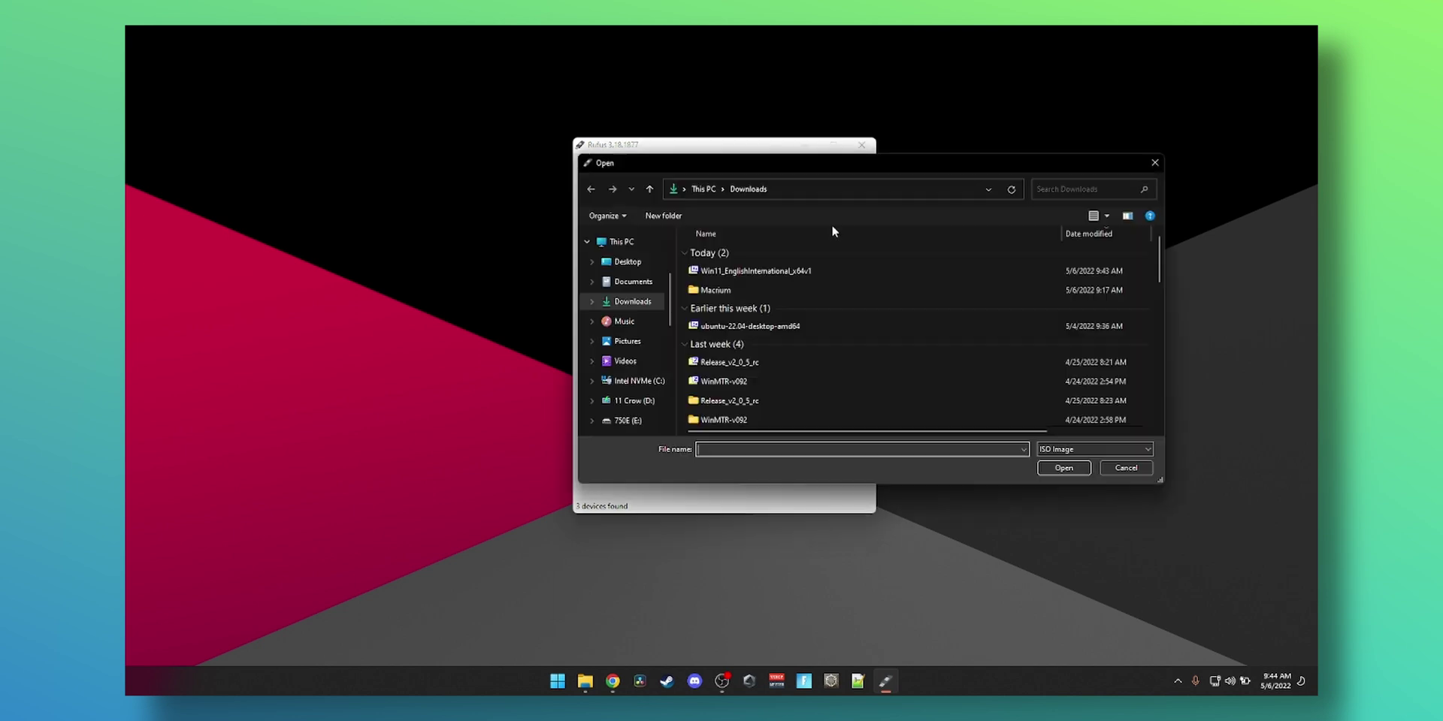
{"action": "double_click", "coordinate": [755, 271]}
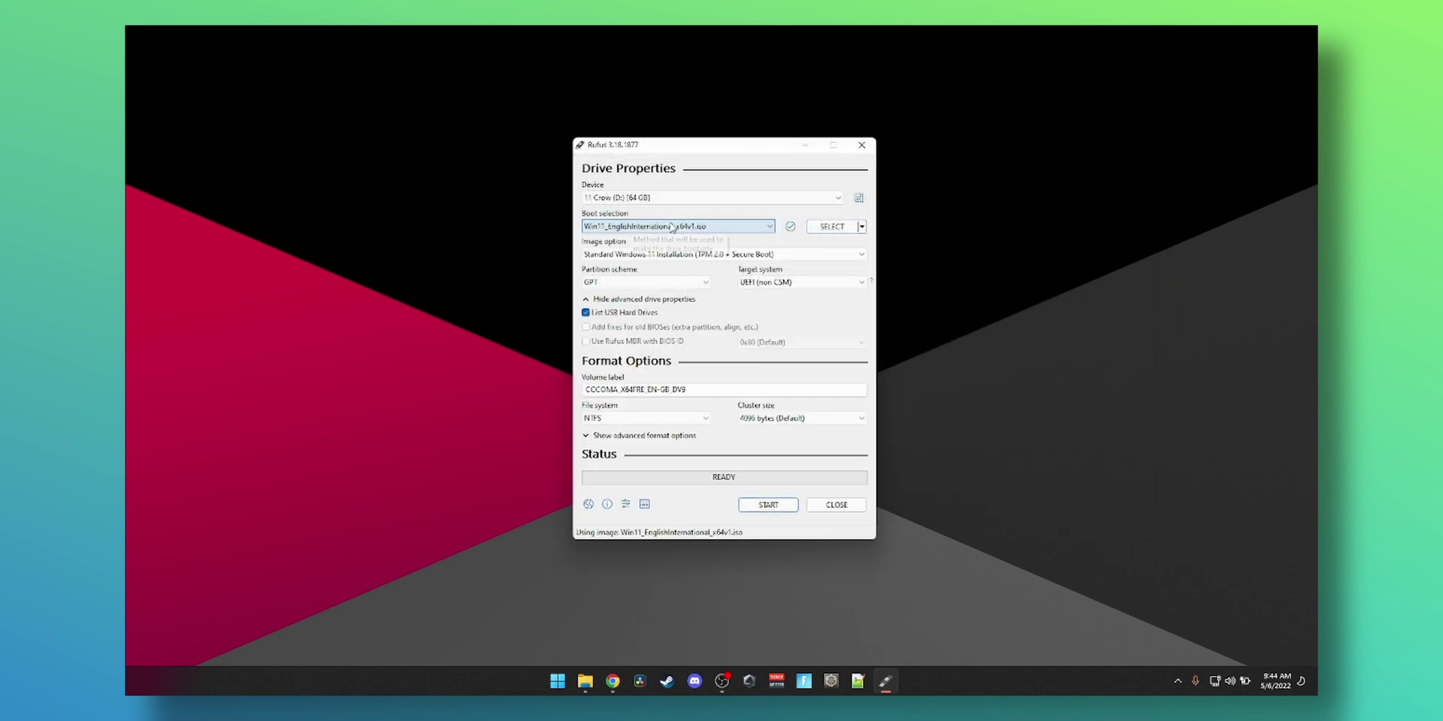
{"action": "mouse_move", "coordinate": [625, 258]}
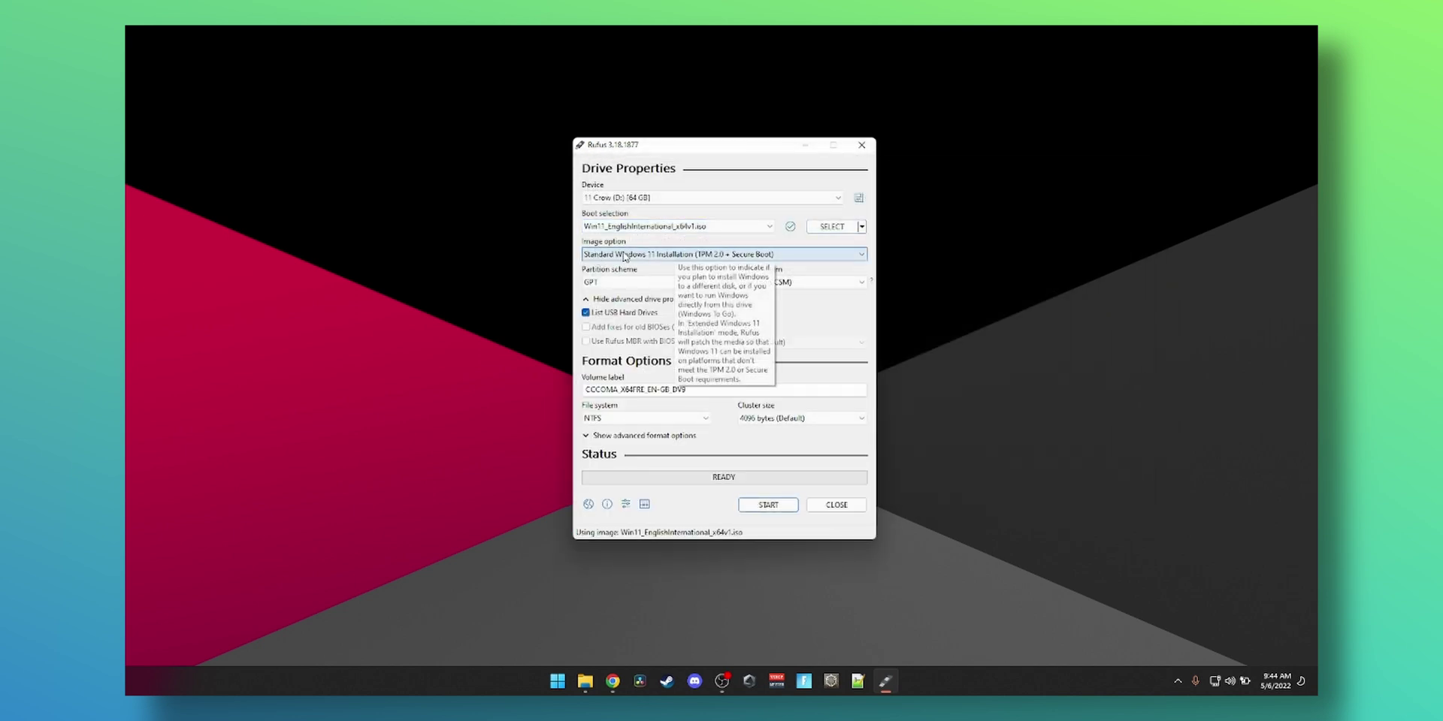
{"action": "left_click", "coordinate": [638, 199]}
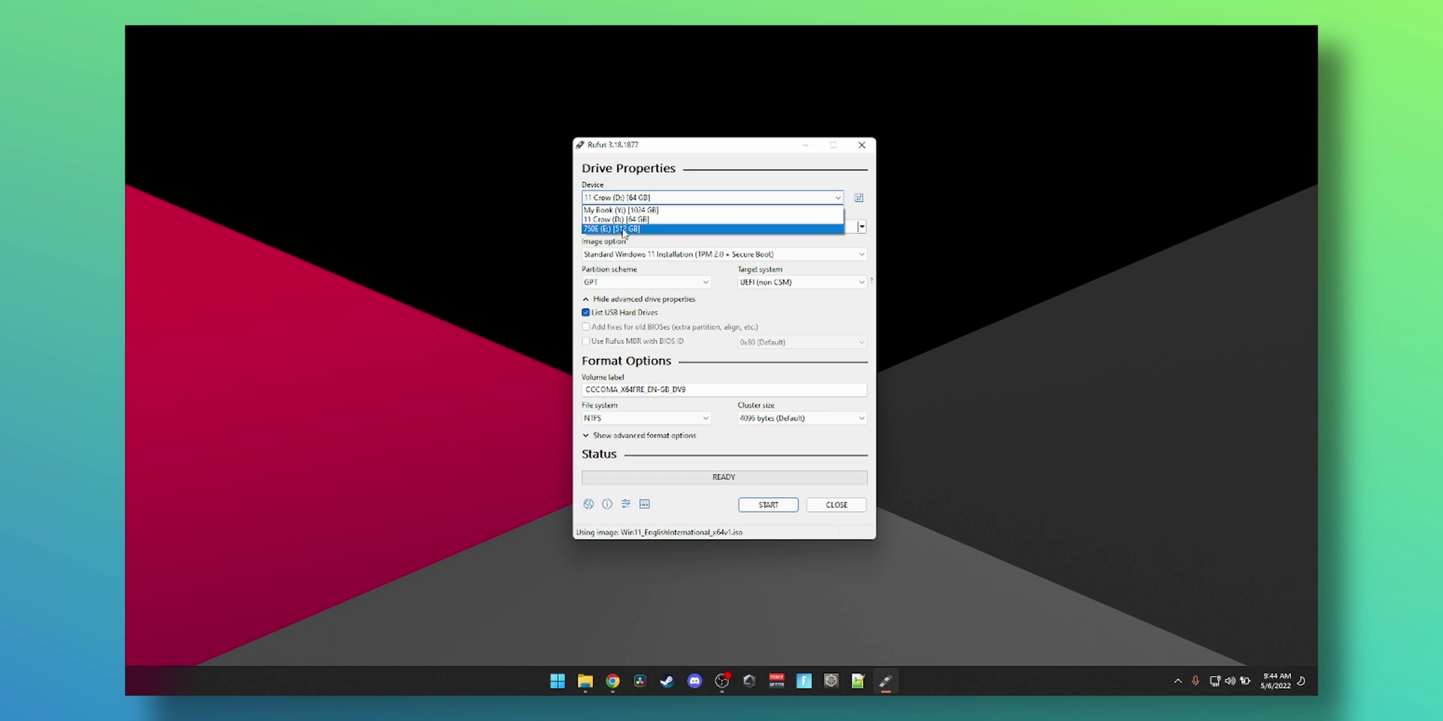
{"action": "left_click", "coordinate": [649, 221]}
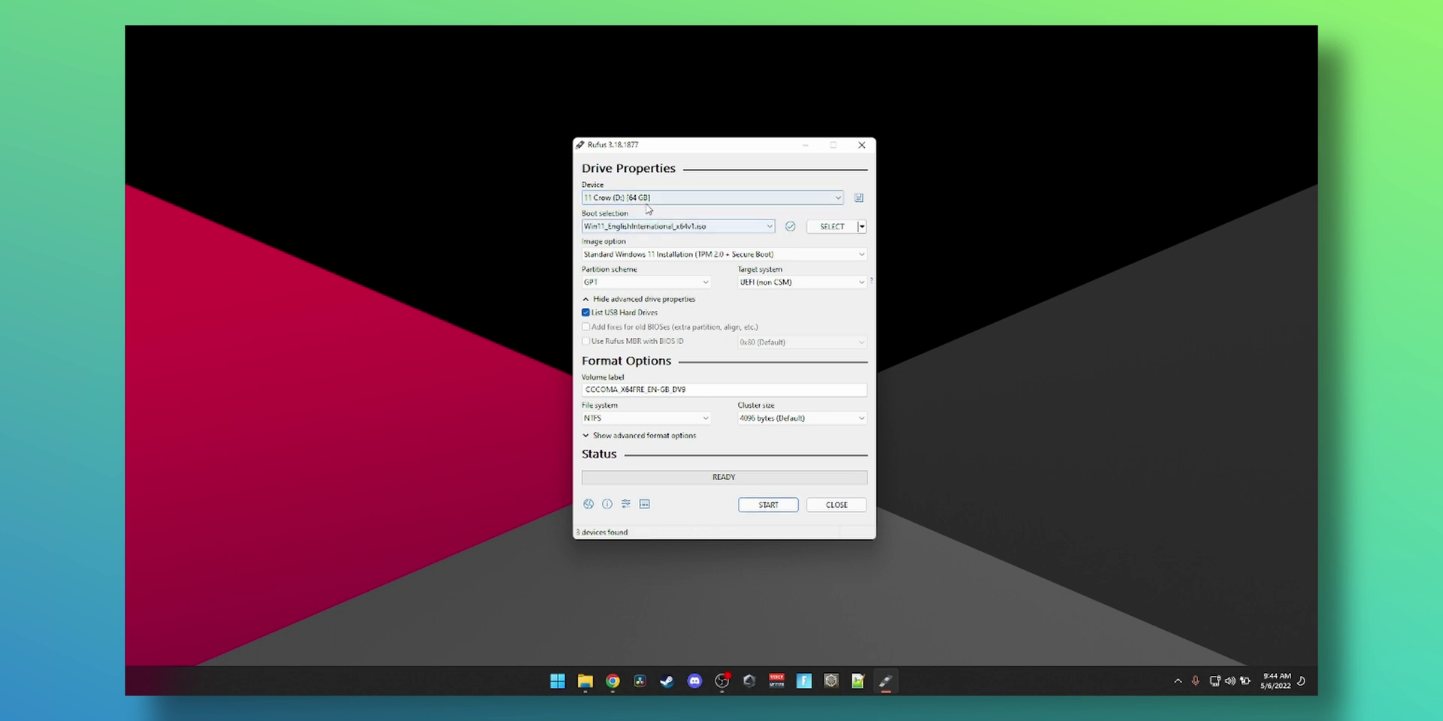
Set Image option to Windows To Go with target system UEFI (non CSM)
{"action": "mouse_move", "coordinate": [629, 258]}
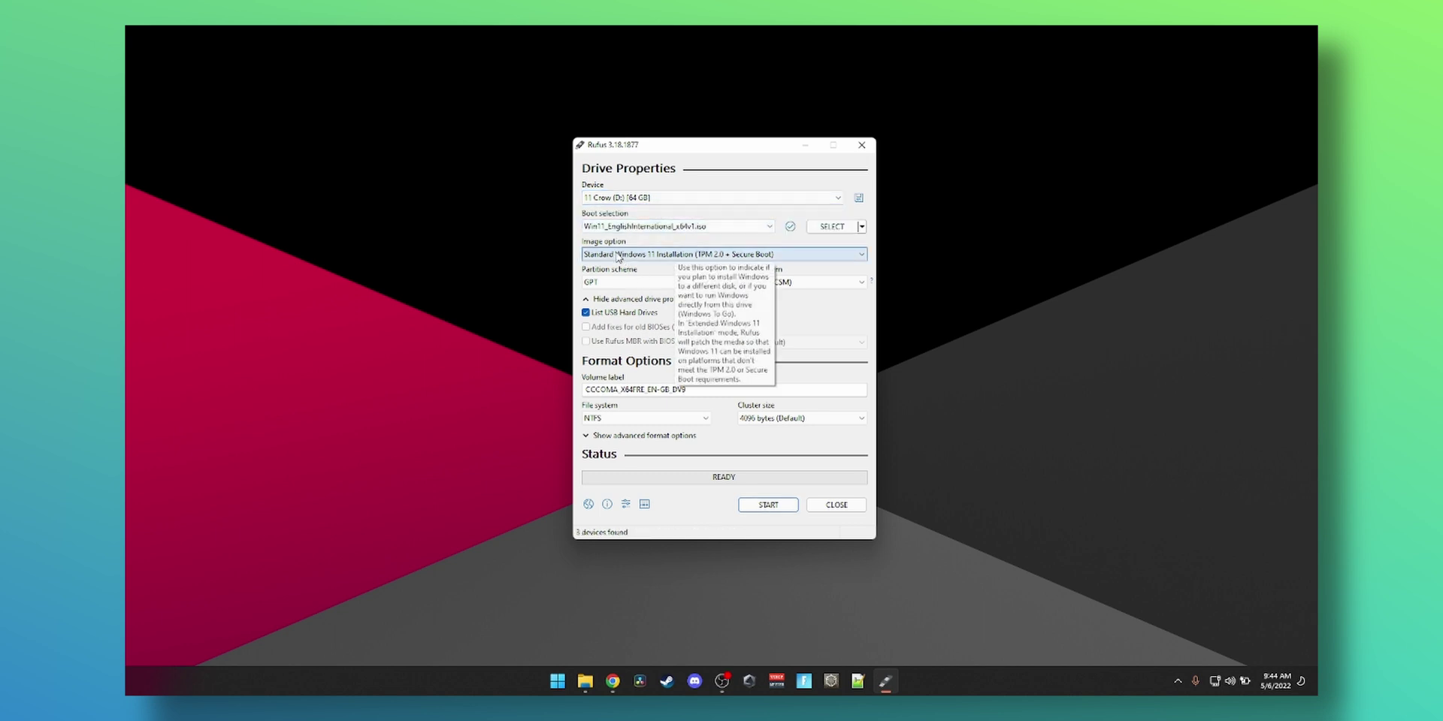
{"action": "left_click", "coordinate": [629, 256]}
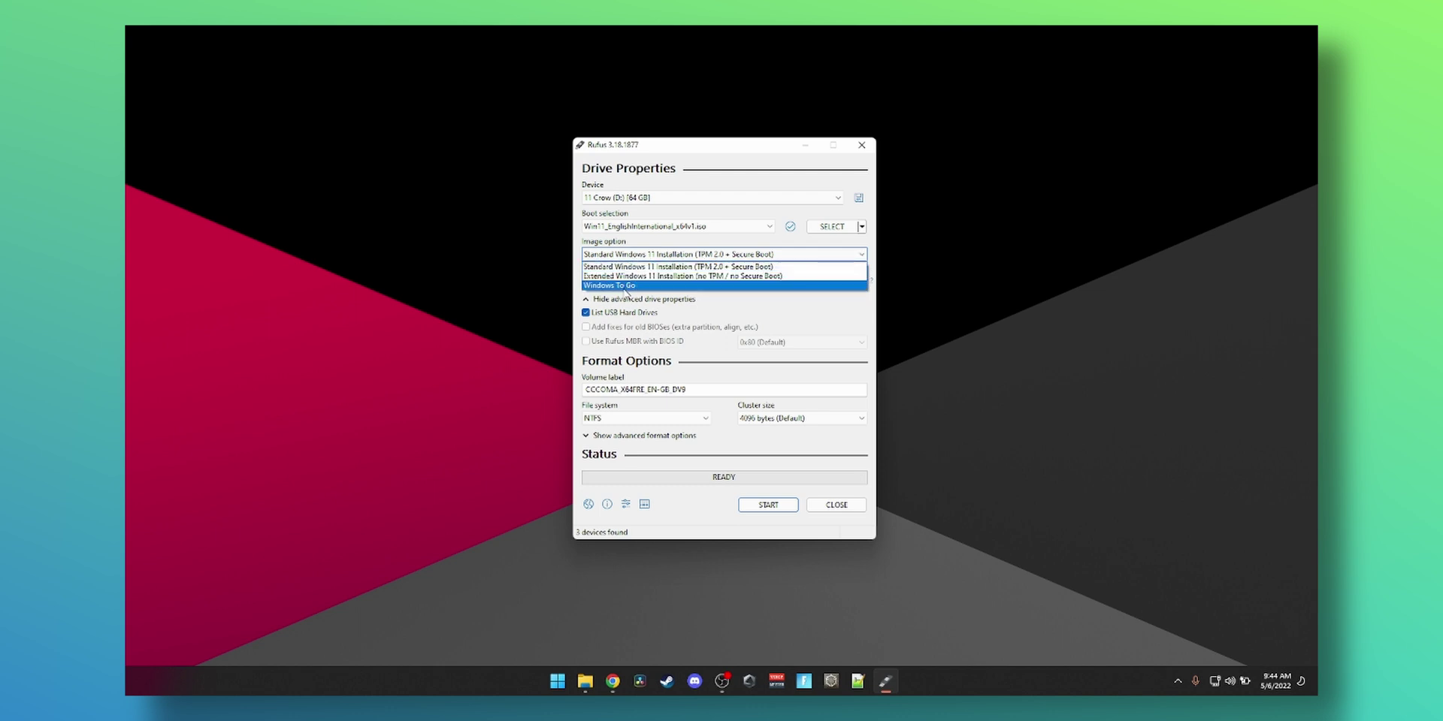
{"action": "left_click", "coordinate": [625, 287]}
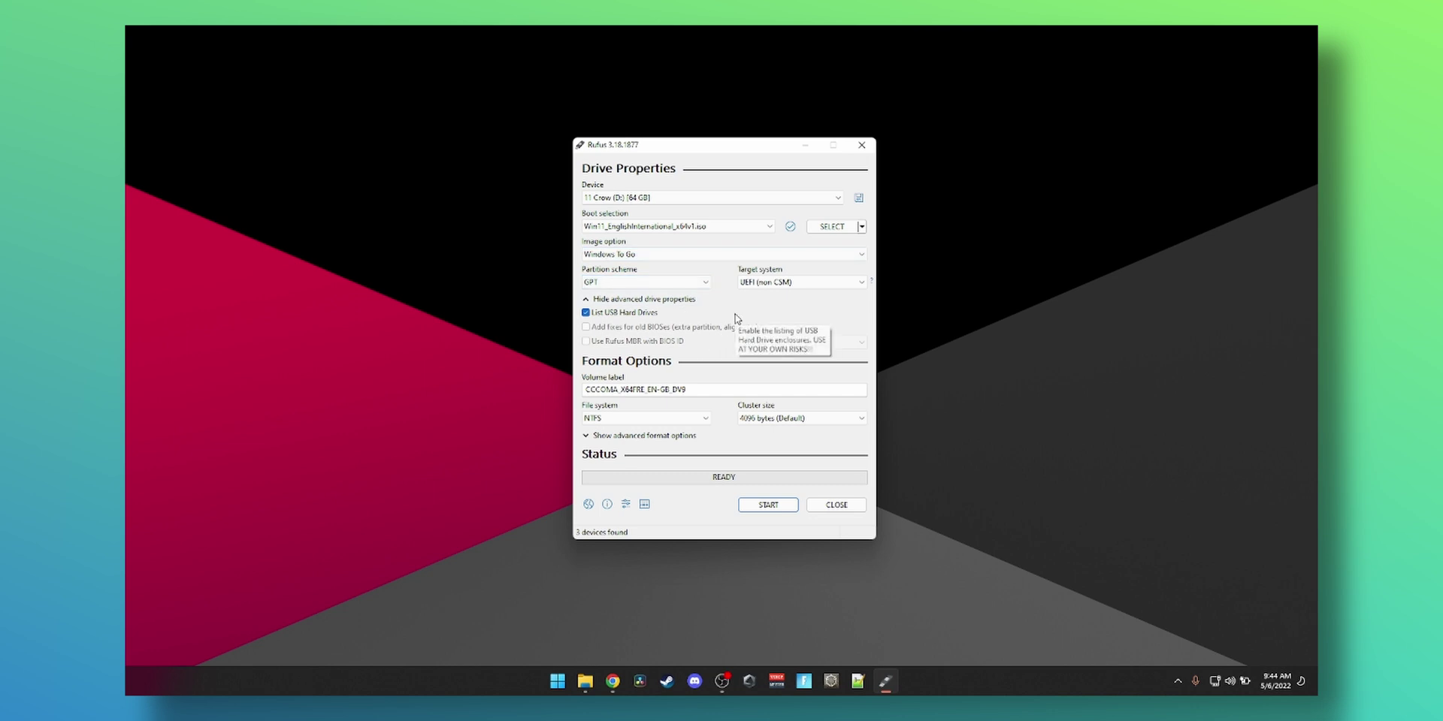
{"action": "left_click", "coordinate": [765, 284]}
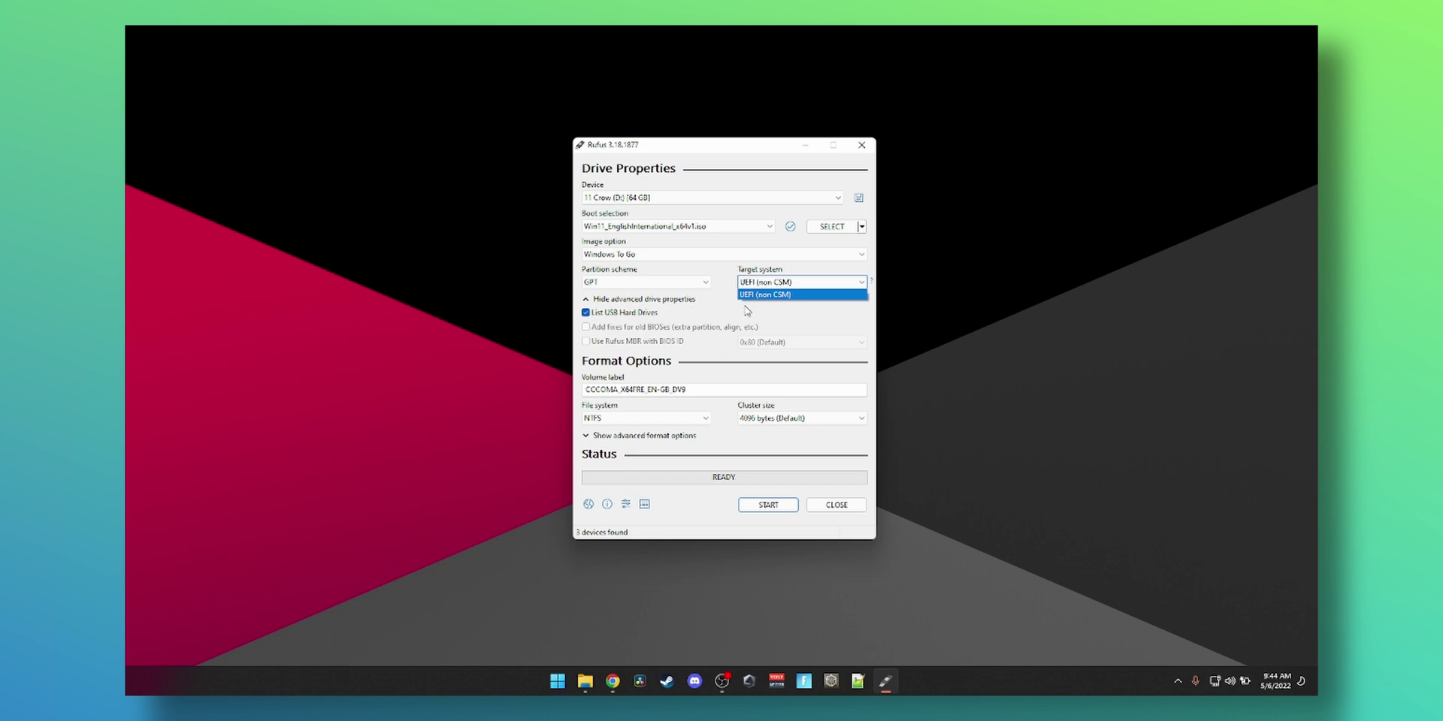
{"action": "left_click", "coordinate": [760, 285]}
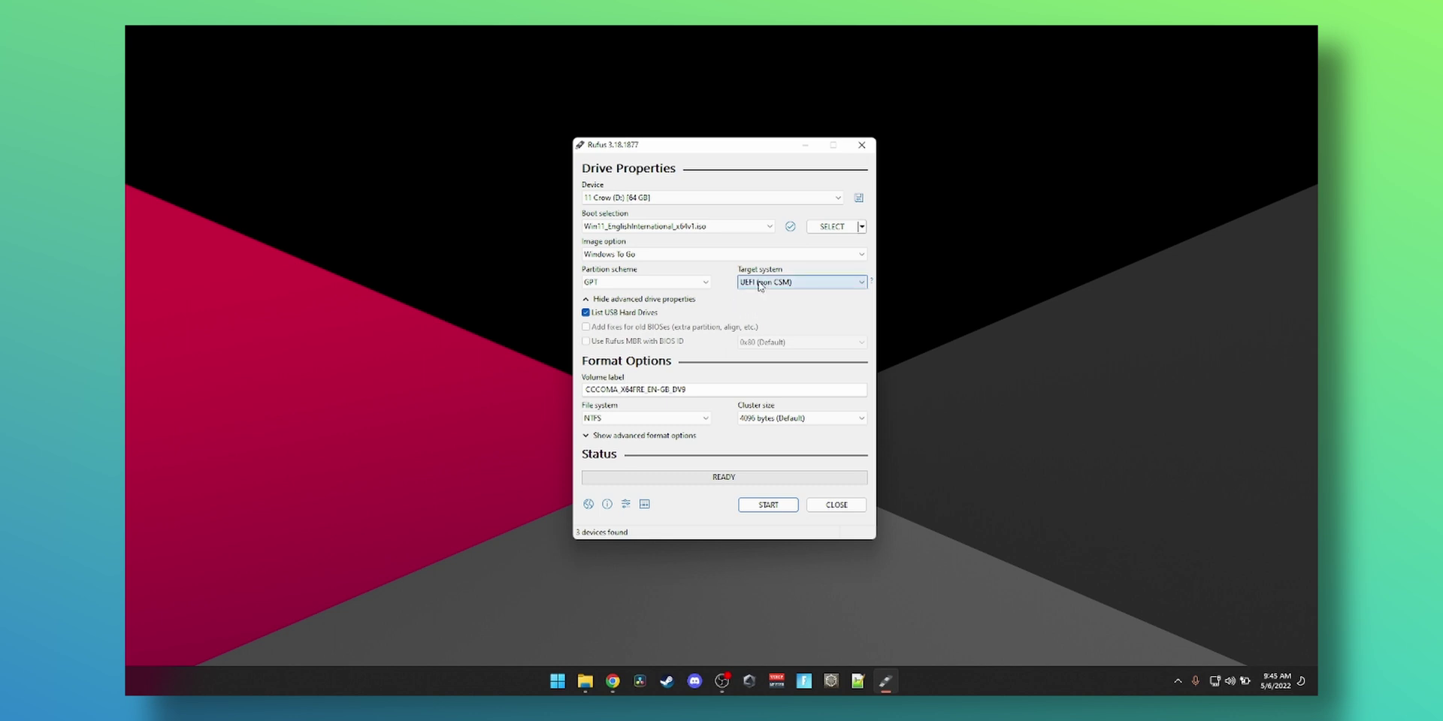
{"action": "left_click", "coordinate": [761, 285]}
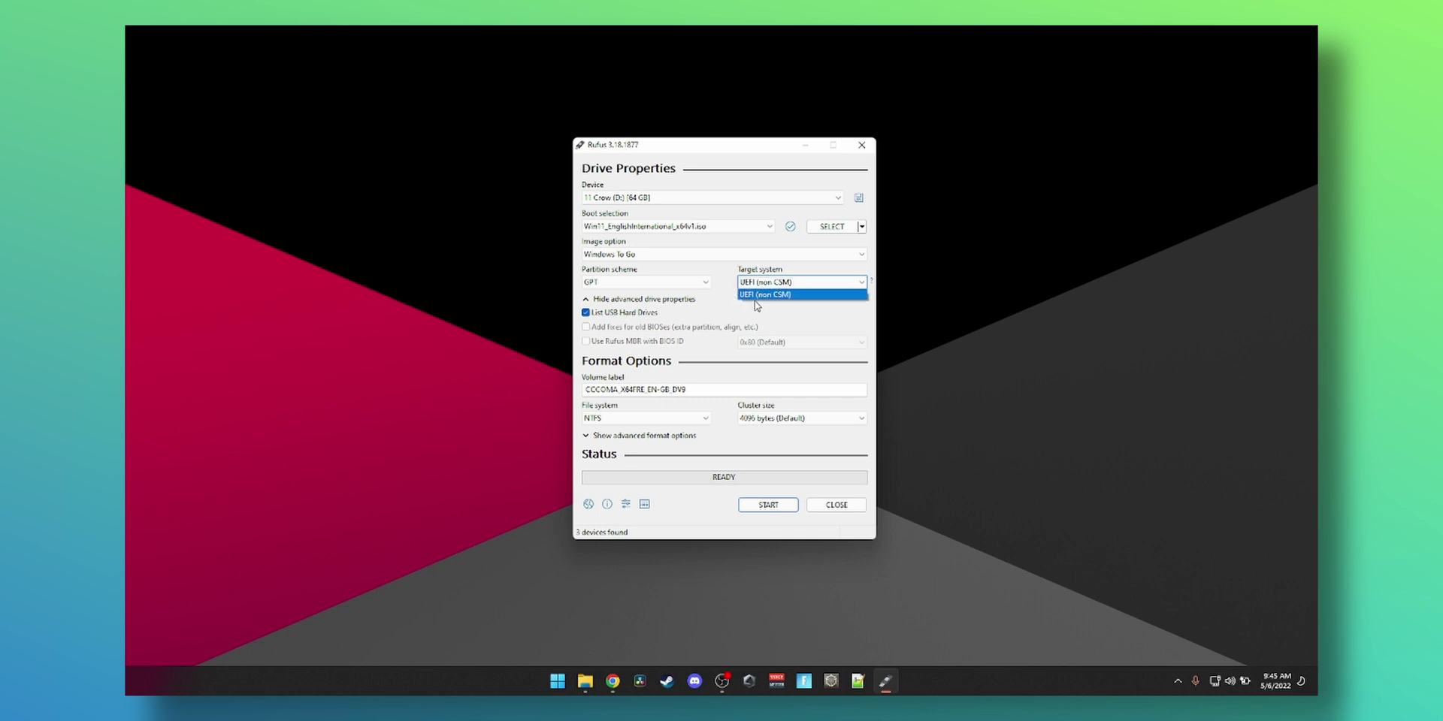
{"action": "left_click", "coordinate": [752, 295]}
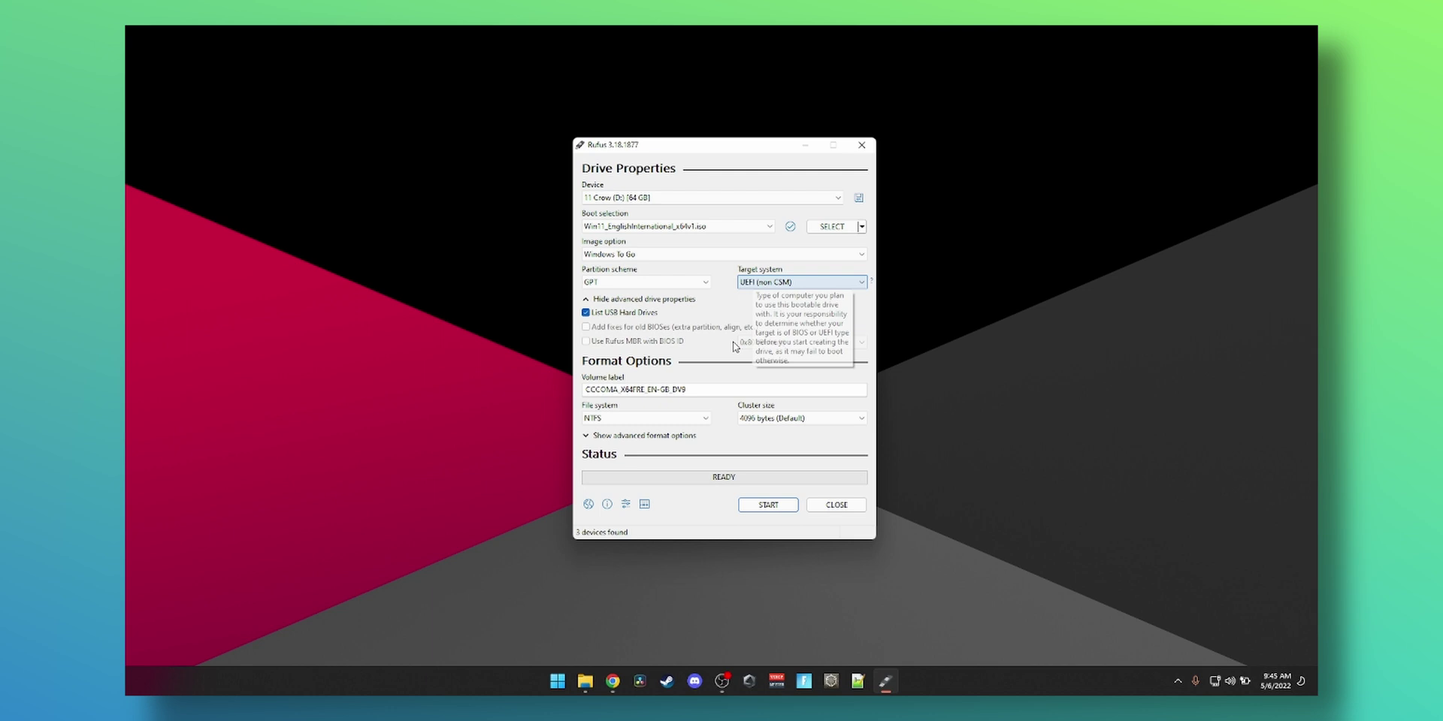
Rename the volume label to 'Windows 11 Portable', start, and choose the Windows 11 Pro edition
{"action": "left_click_drag", "start_coordinate": [699, 389], "coordinate": [542, 396]}
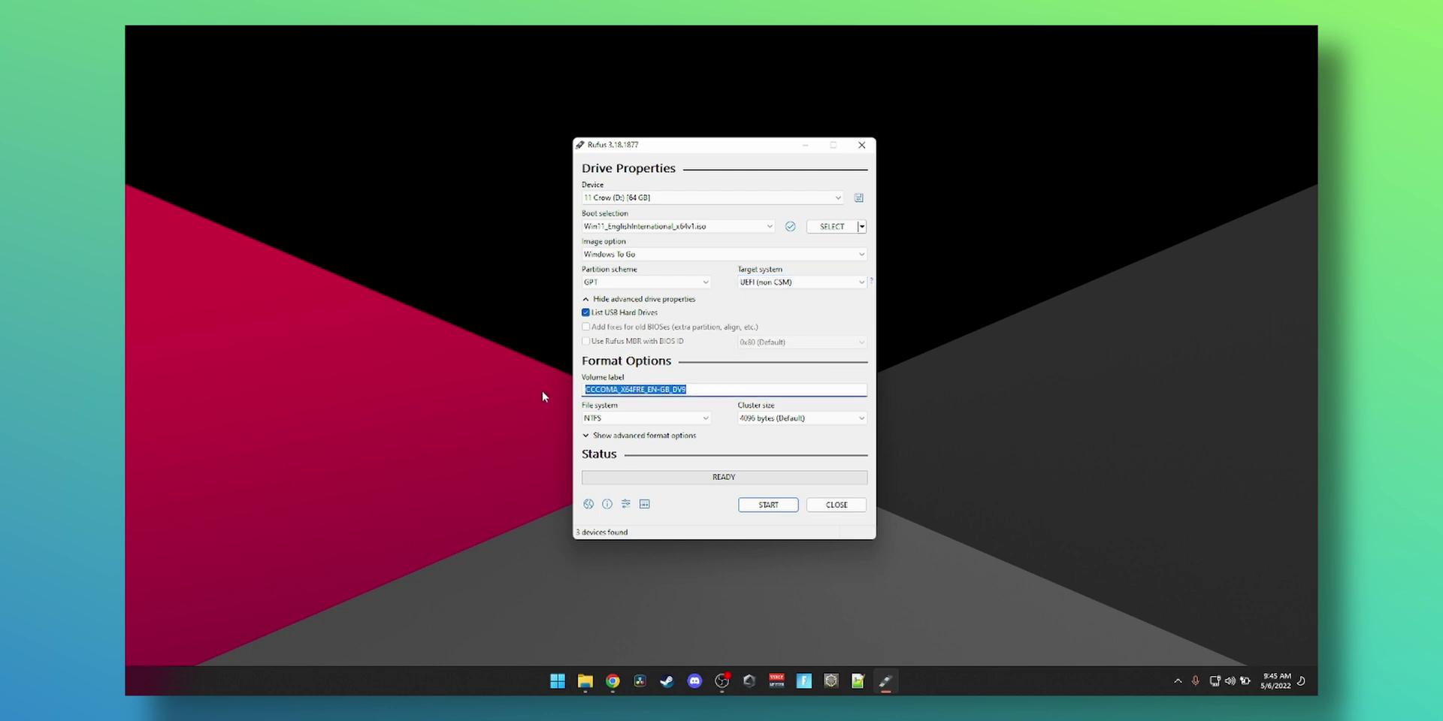
{"action": "type", "text": "Windows 11"}
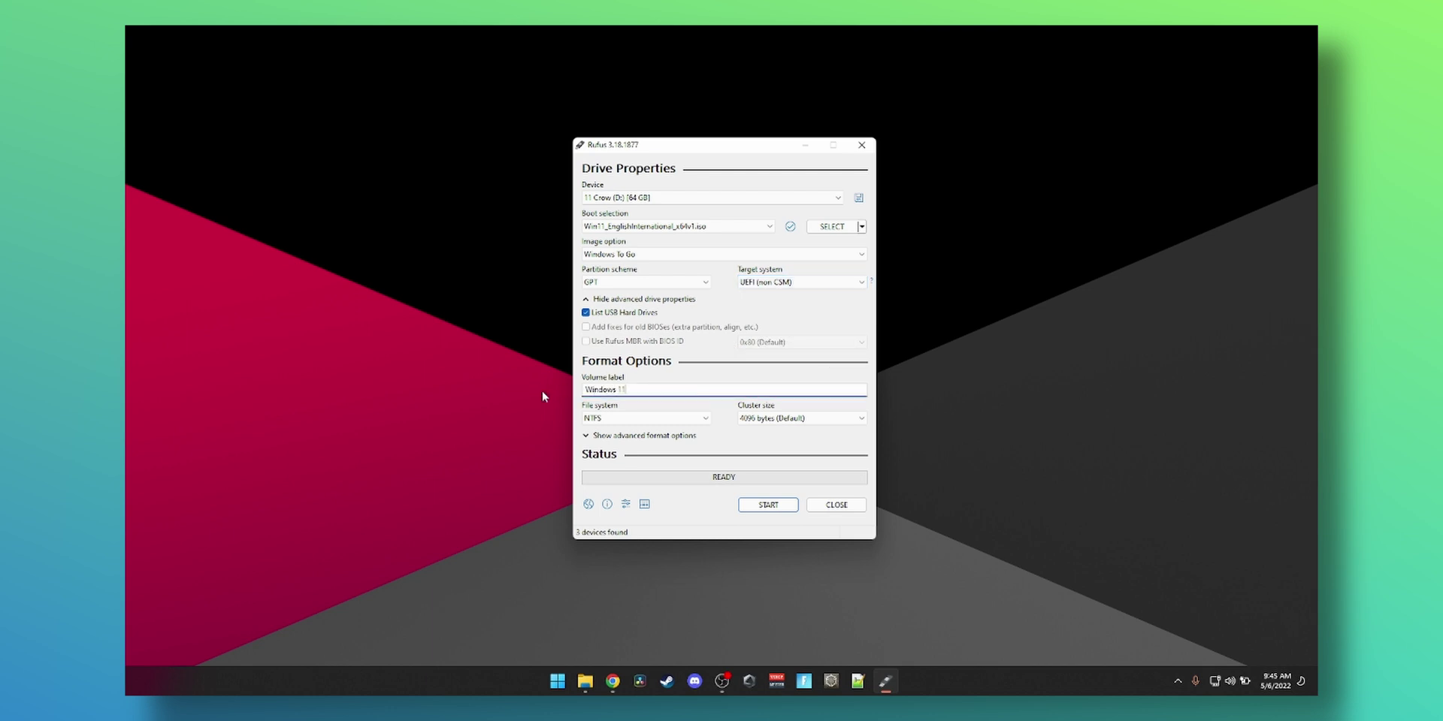
{"action": "type", "text": " Portable"}
{"action": "left_click", "coordinate": [768, 505]}
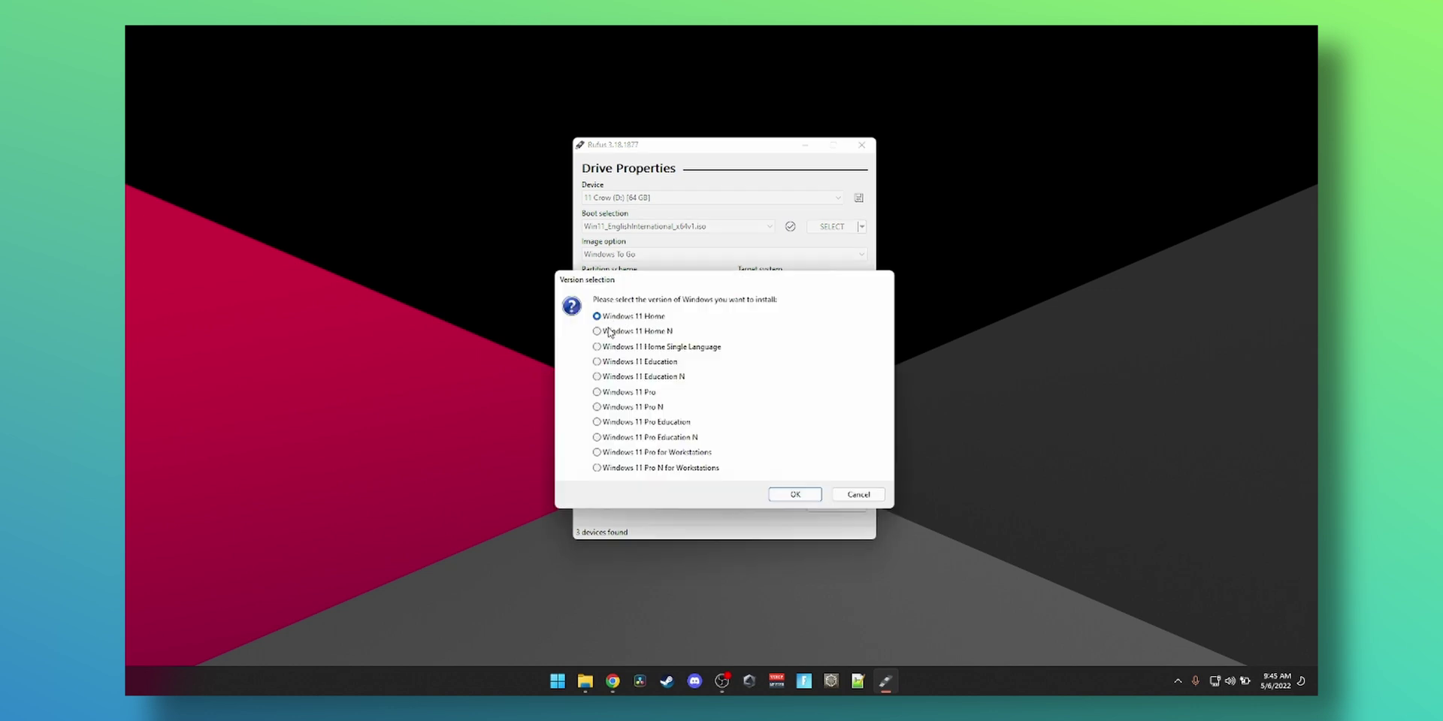
{"action": "left_click", "coordinate": [597, 392]}
{"action": "left_click", "coordinate": [809, 500]}
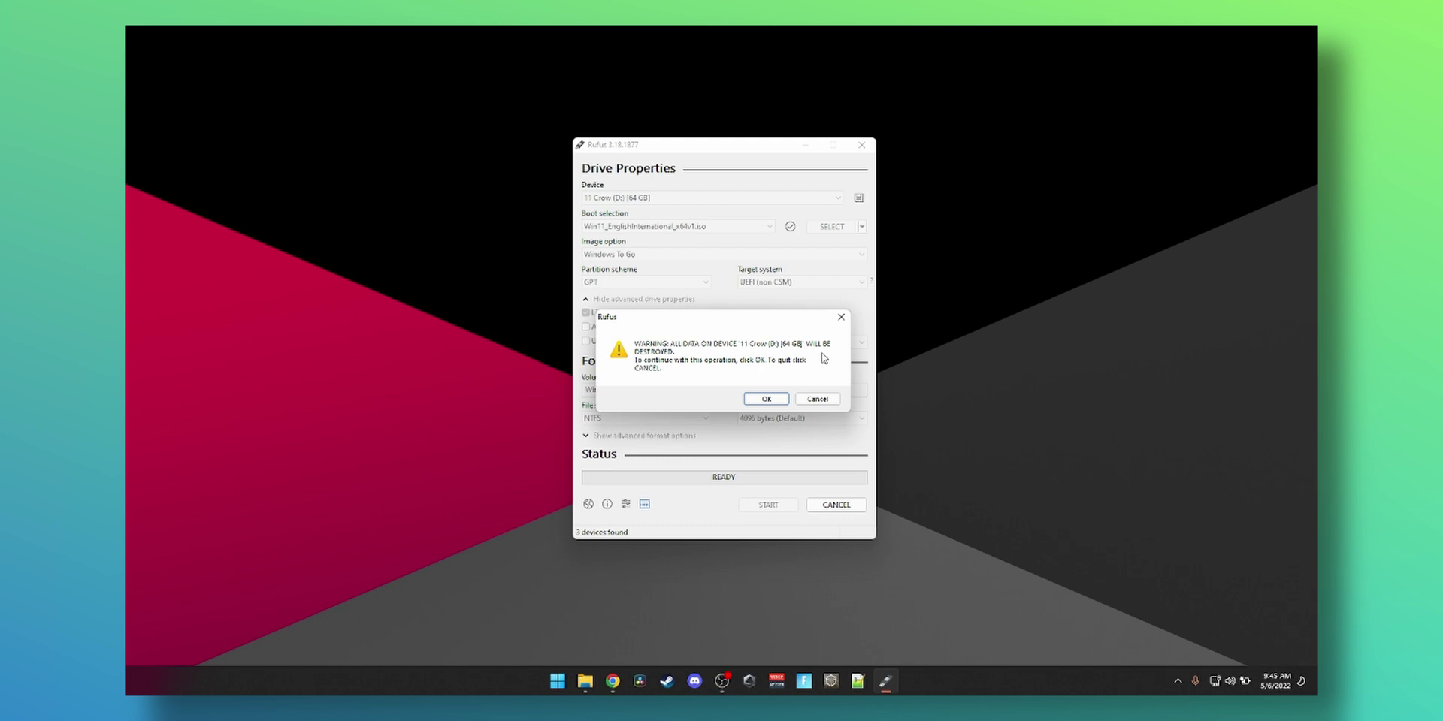
Inspect the contents of the 11 Crow (D:) drive in File Explorer before returning to Rufus
{"action": "left_click", "coordinate": [585, 682]}
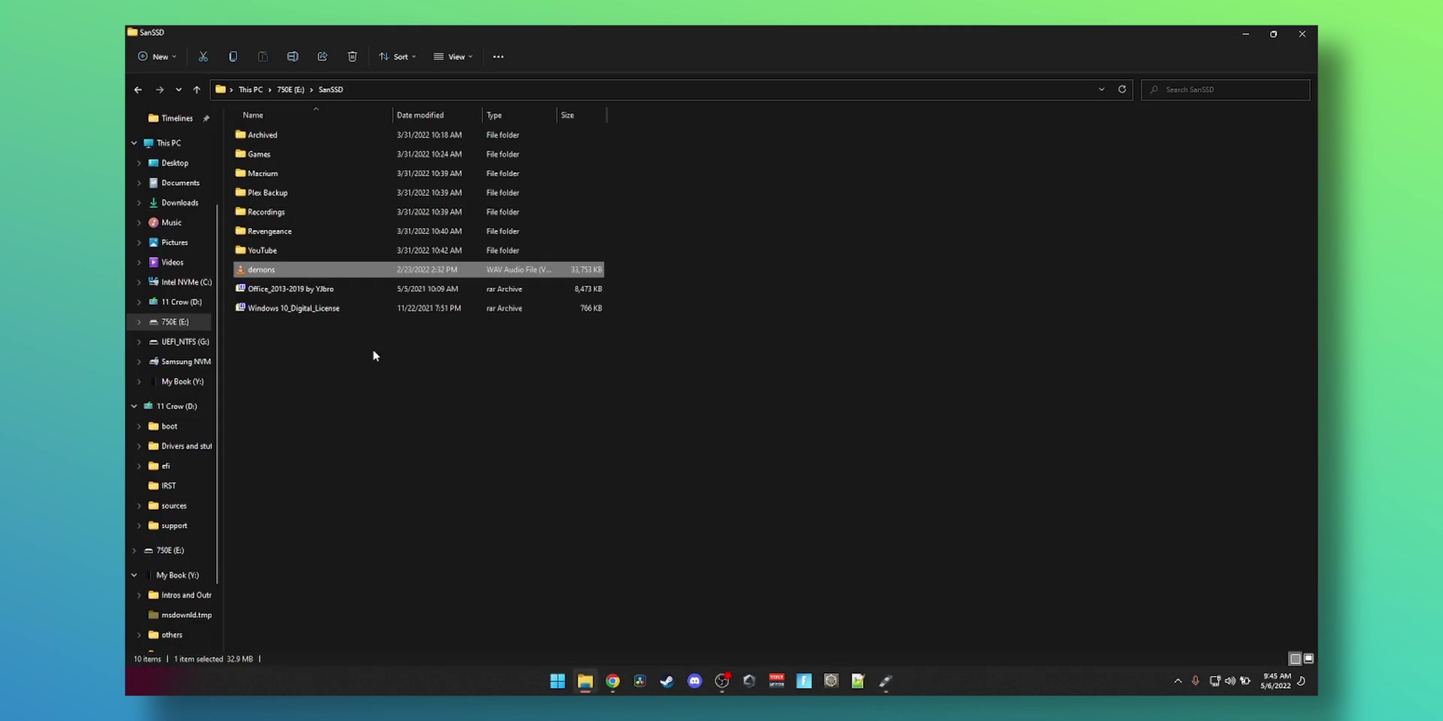
{"action": "left_click", "coordinate": [171, 143]}
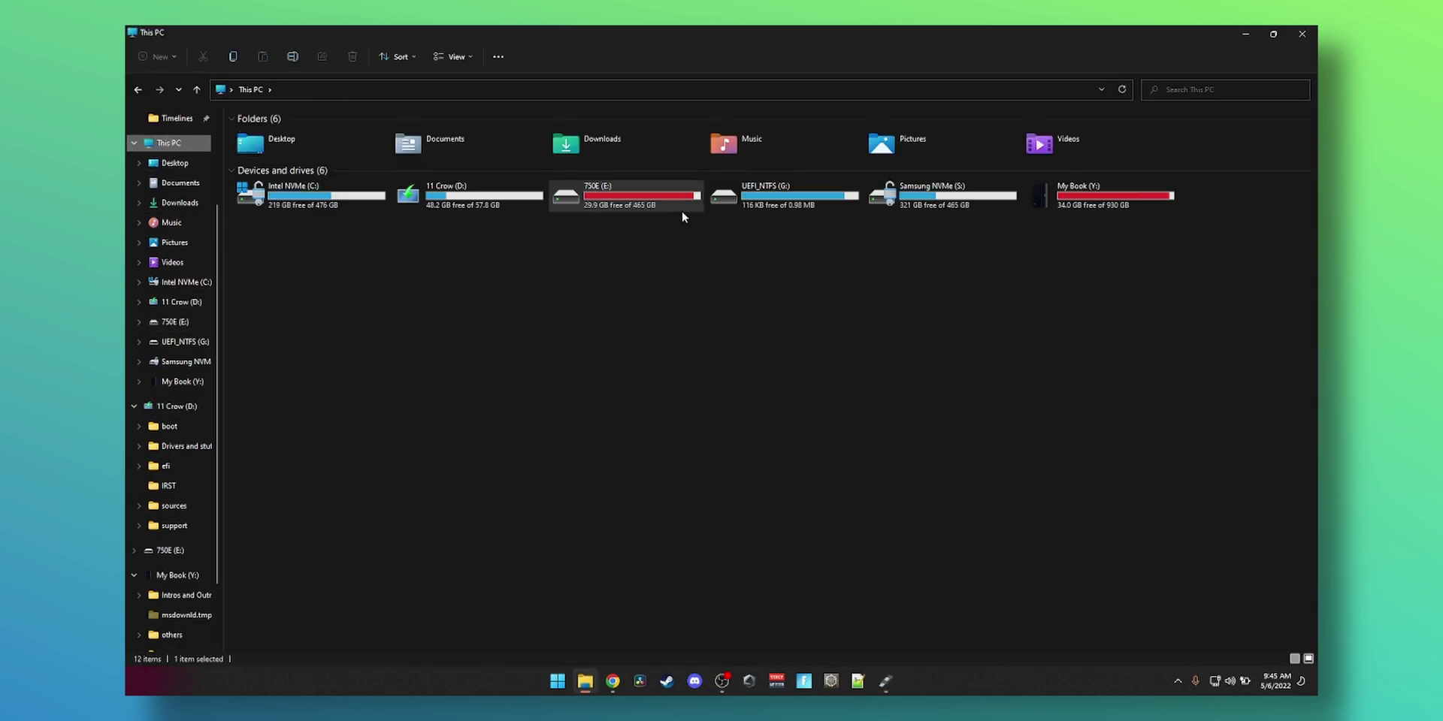
{"action": "left_click", "coordinate": [465, 195]}
{"action": "double_click", "coordinate": [465, 196]}
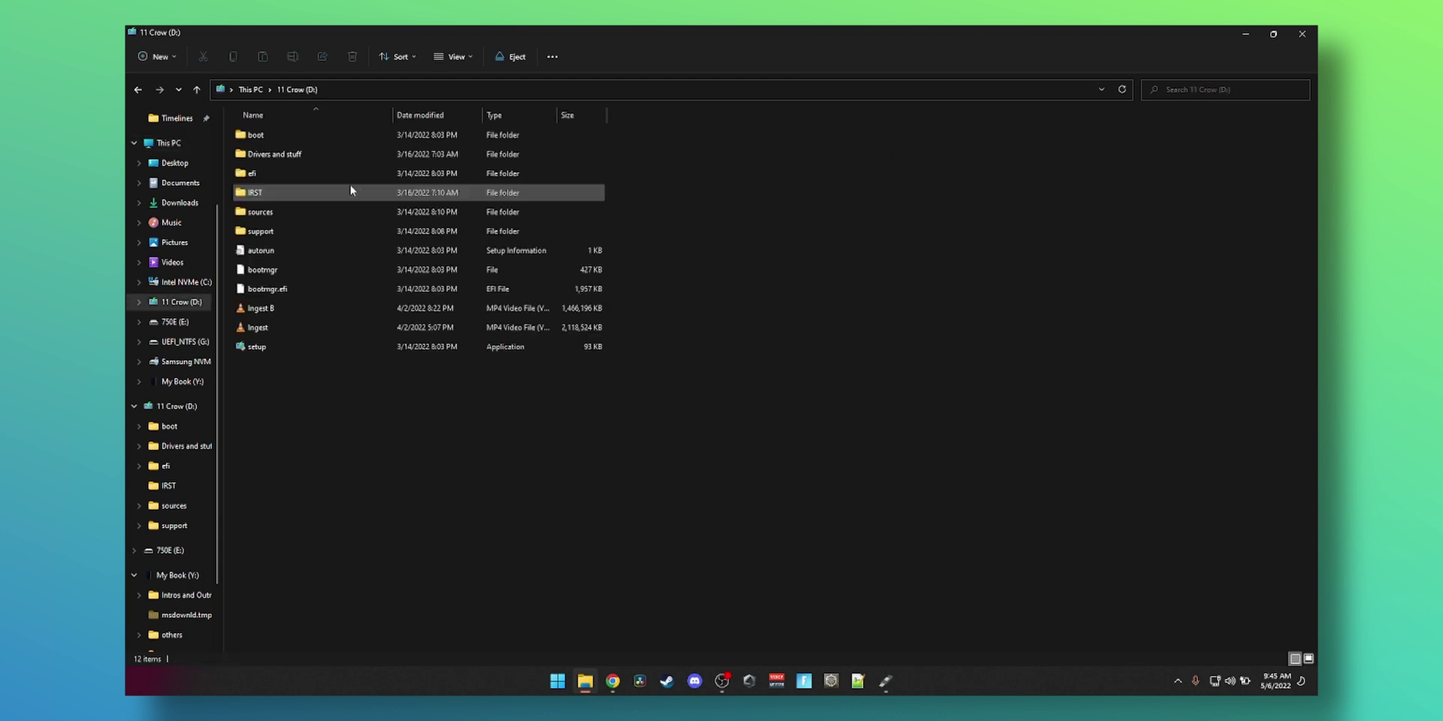
{"action": "double_click", "coordinate": [349, 186]}
{"action": "left_click", "coordinate": [1302, 34]}
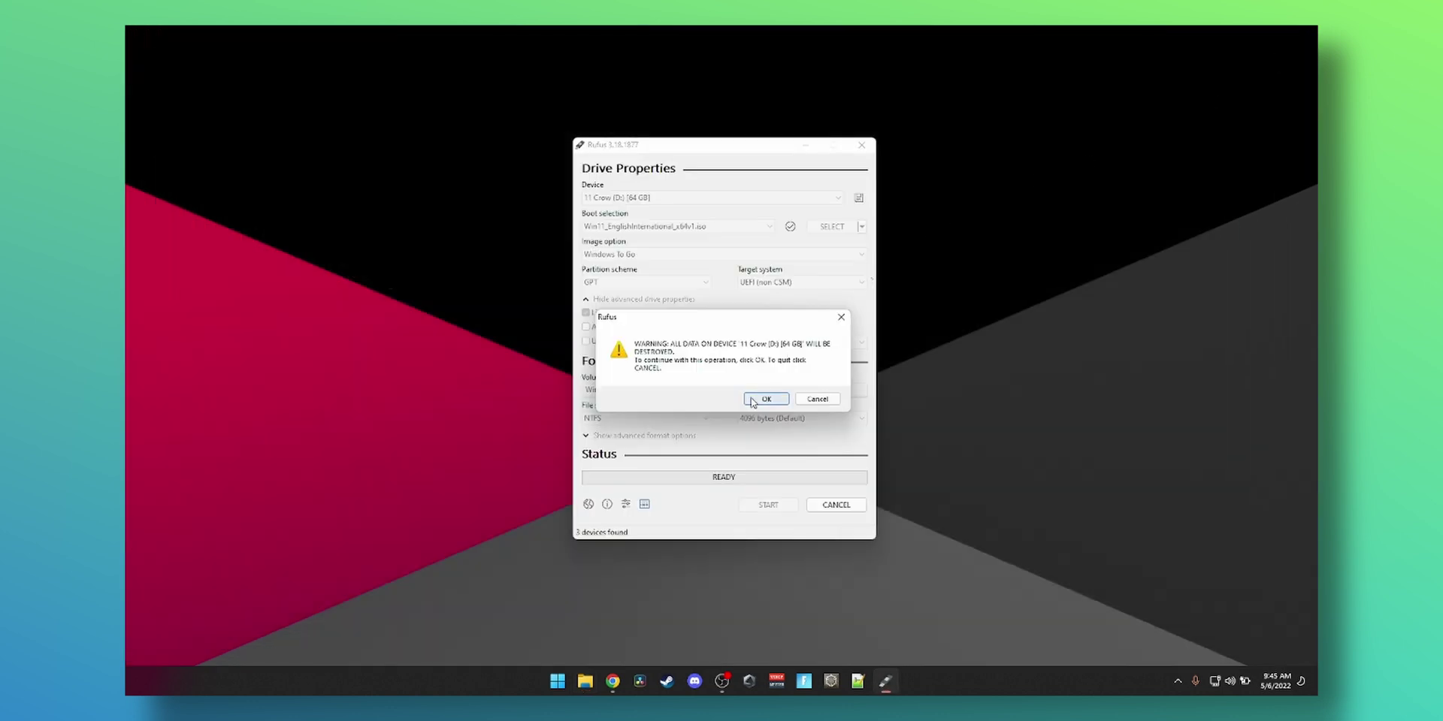
Accept the data-destruction warning so Rufus formats the drive and starts applying the Windows image
{"action": "left_click", "coordinate": [755, 403]}
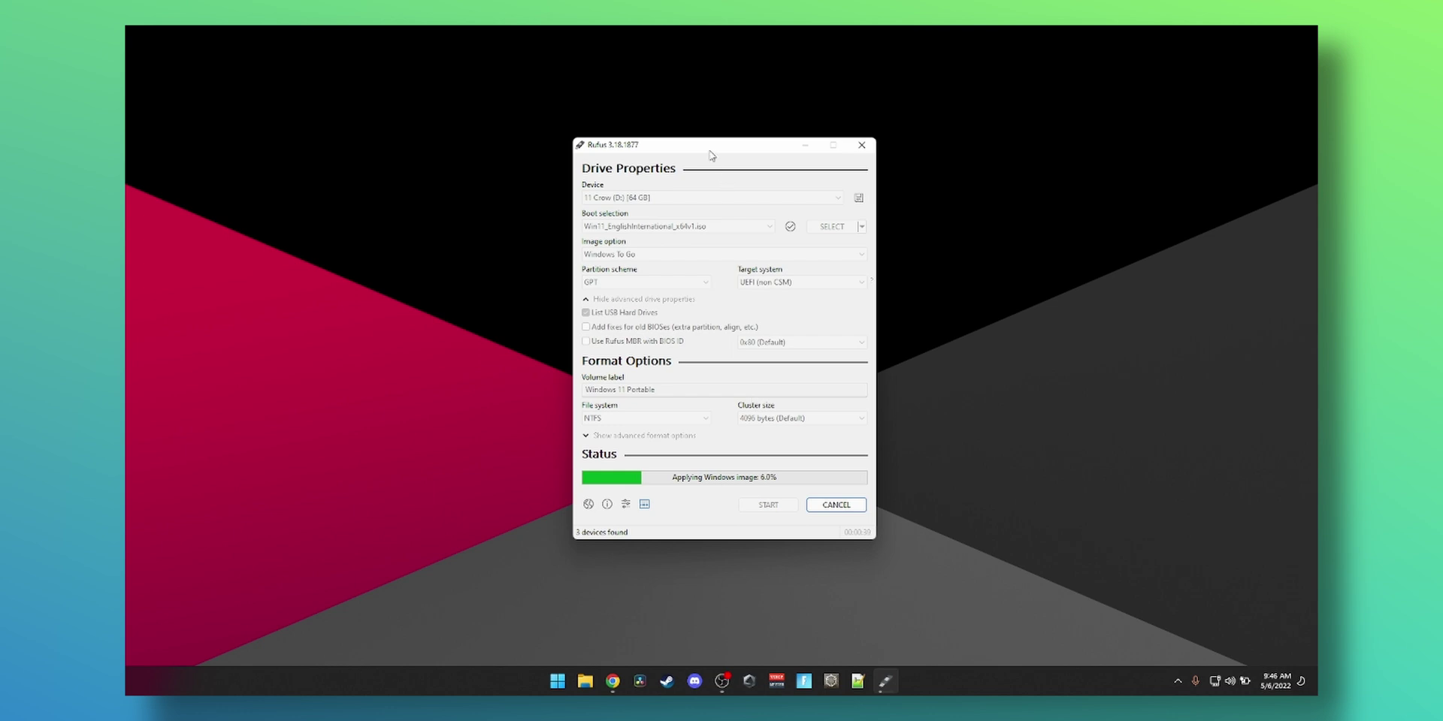
{"action": "left_click_drag", "start_coordinate": [711, 147], "coordinate": [926, 138]}
Show Disk 2 (G:) activity in Task Manager and place it beside Rufus until writing finishes
{"action": "key", "text": "ctrl+shift+Escape"}
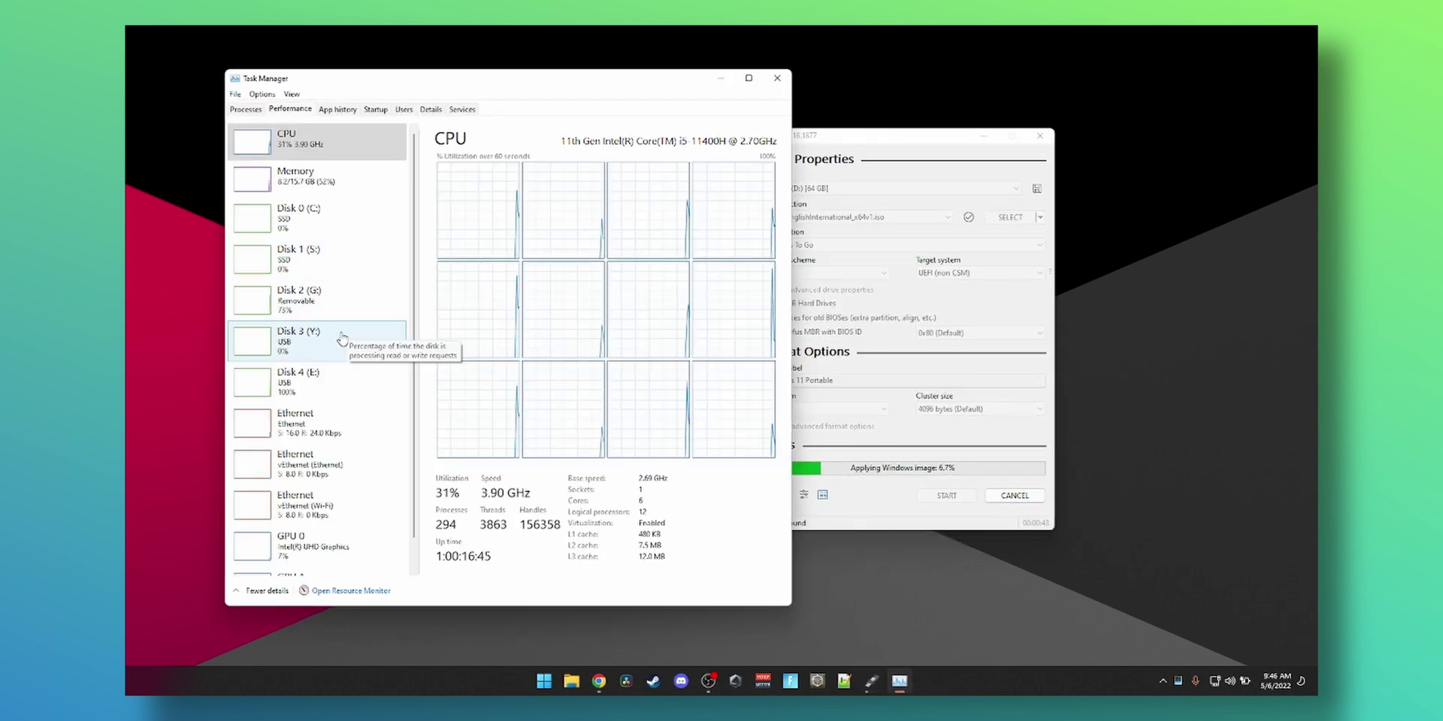
{"action": "left_click", "coordinate": [316, 299]}
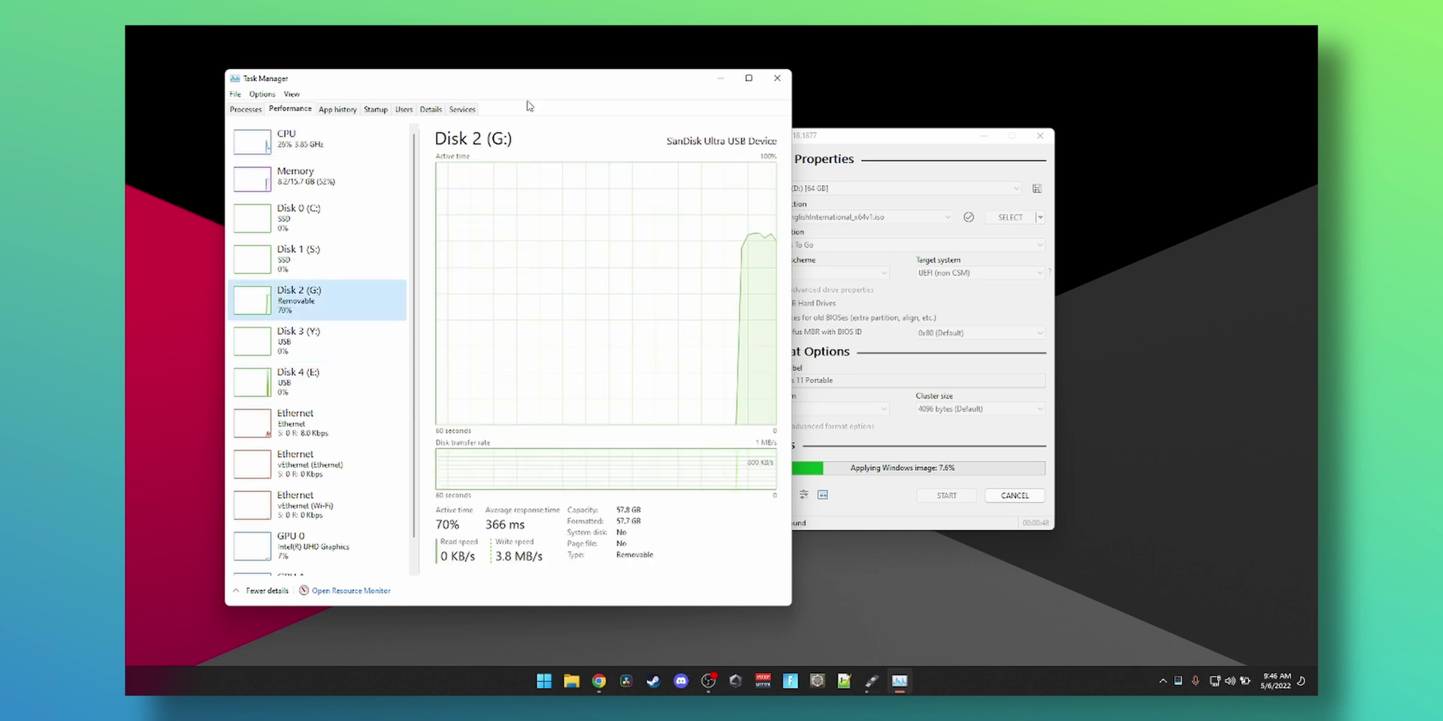
{"action": "left_click_drag", "start_coordinate": [534, 84], "coordinate": [493, 82]}
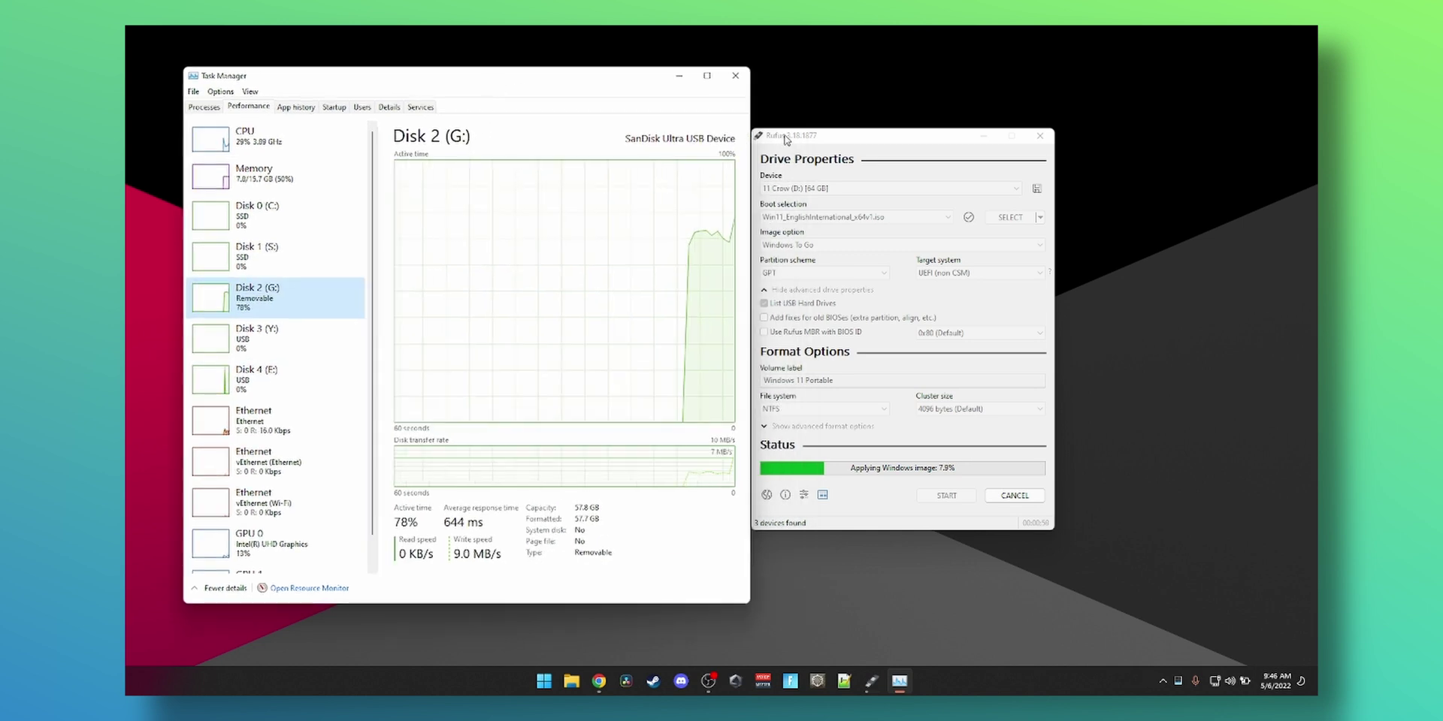
{"action": "left_click_drag", "start_coordinate": [778, 137], "coordinate": [843, 107]}
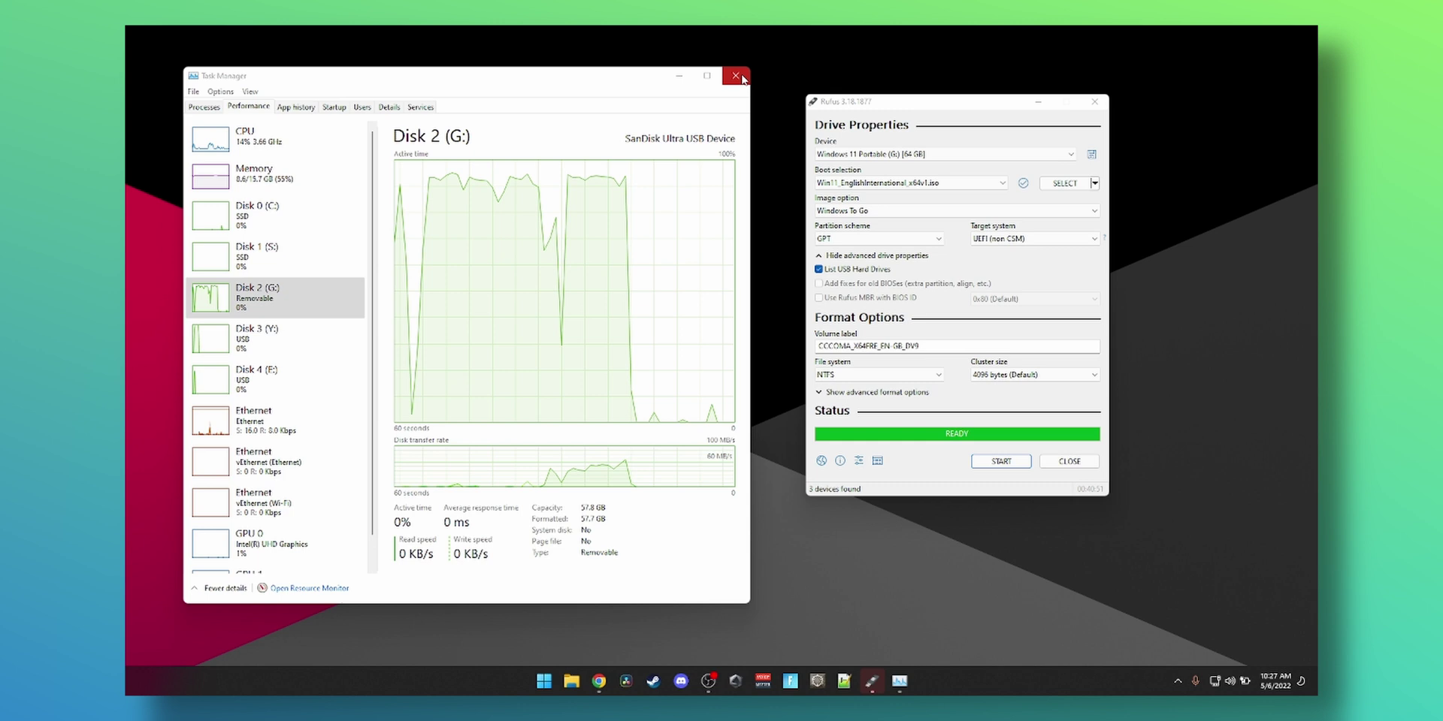
Close Task Manager and Rufus, then open the Windows 11 Portable (G:) drive in File Explorer
{"action": "left_click", "coordinate": [735, 76]}
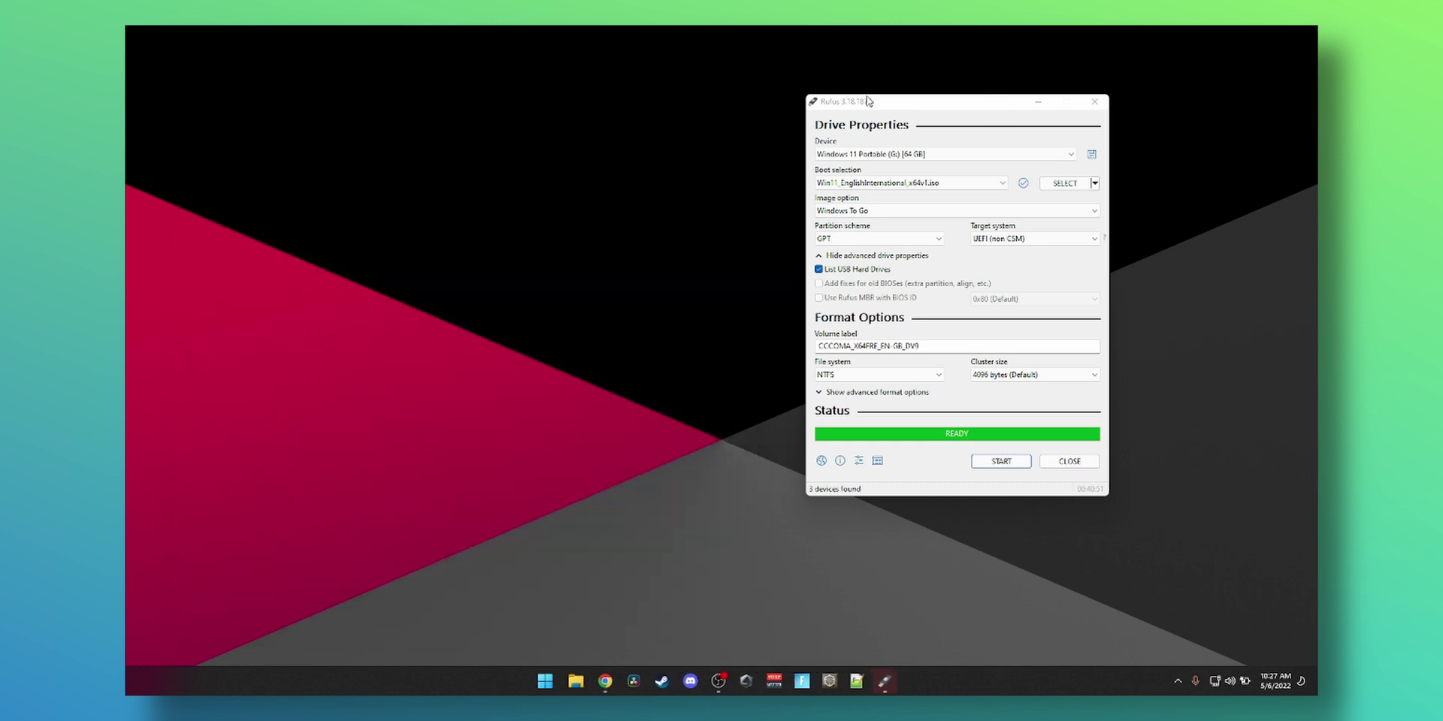
{"action": "left_click", "coordinate": [1094, 102]}
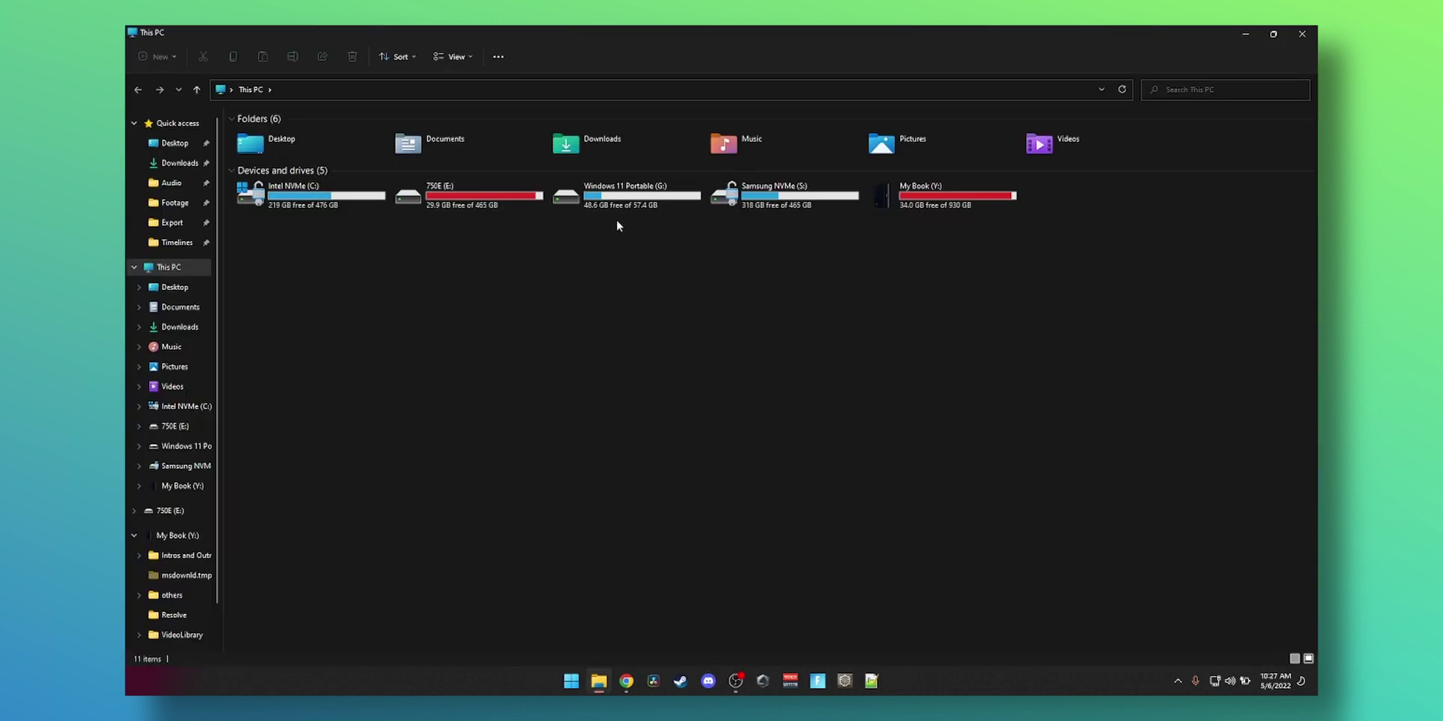
{"action": "double_click", "coordinate": [621, 192]}
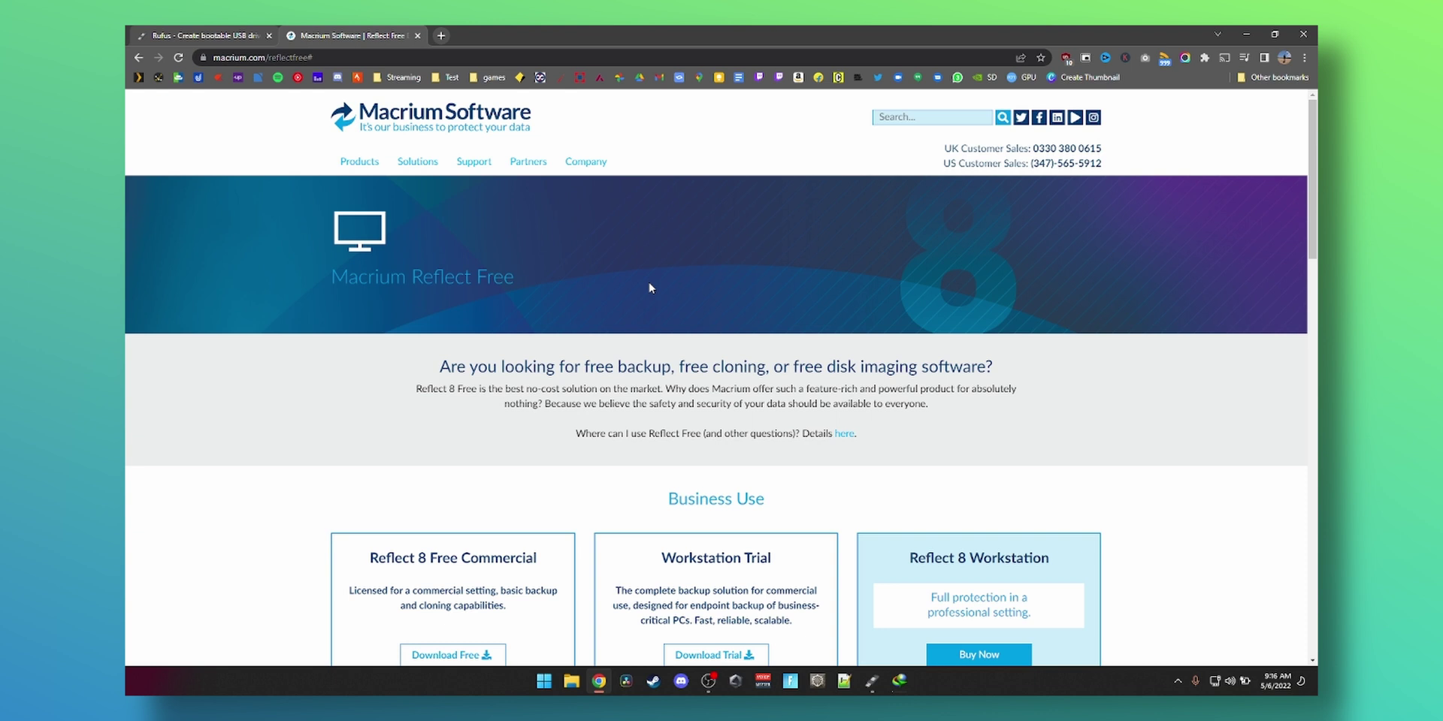
Request the Reflect 8 Free download with a personal free license and run ReflectDLHF.exe
{"action": "scroll", "coordinate": [650, 288], "scroll_direction": "down", "scroll_amount": 8}
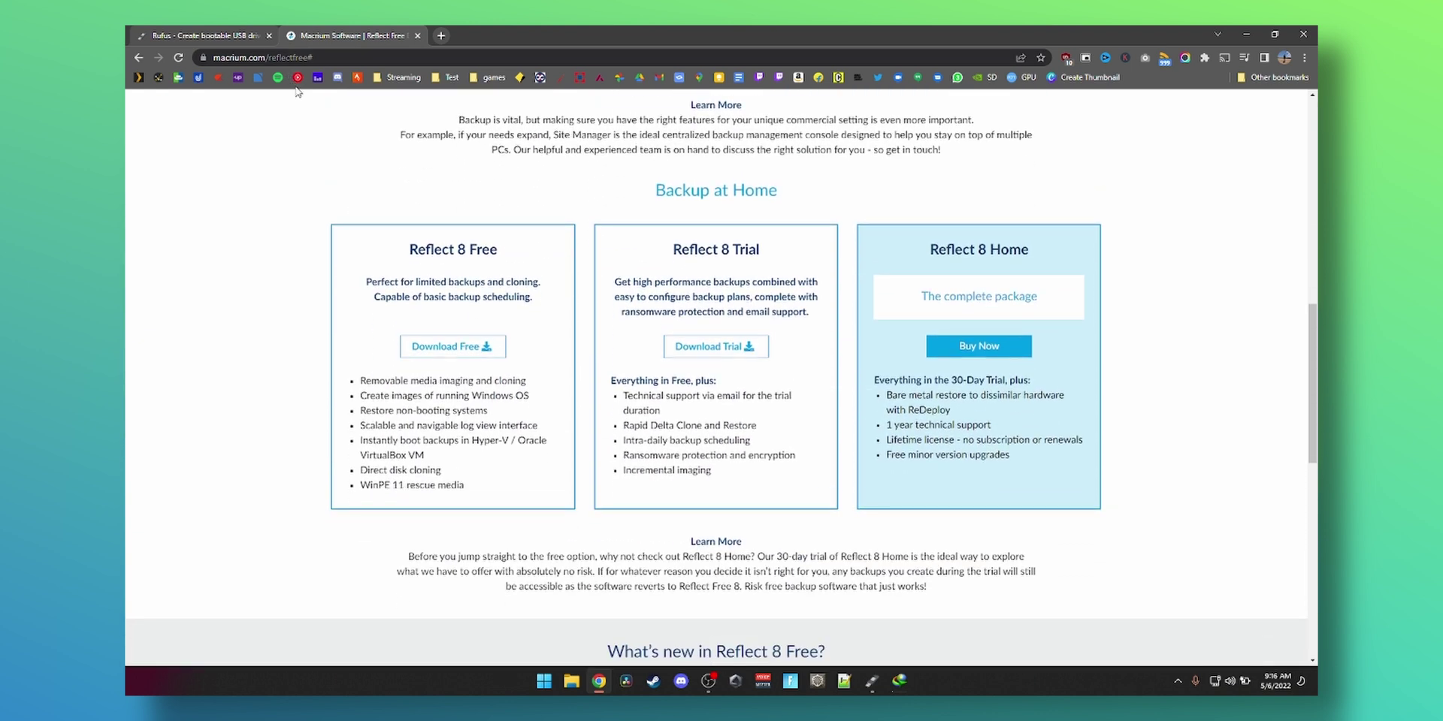
{"action": "left_click", "coordinate": [445, 350]}
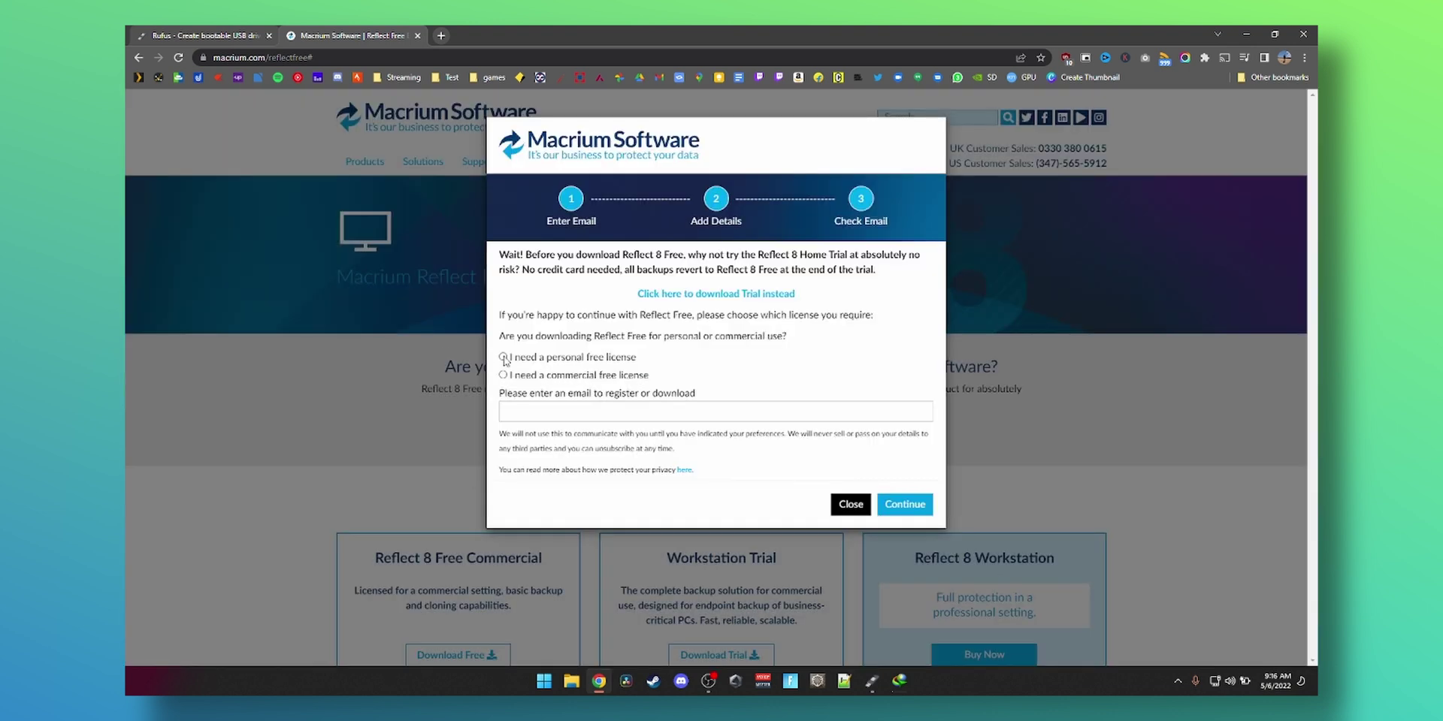
{"action": "left_click", "coordinate": [503, 359]}
{"action": "left_click", "coordinate": [901, 506]}
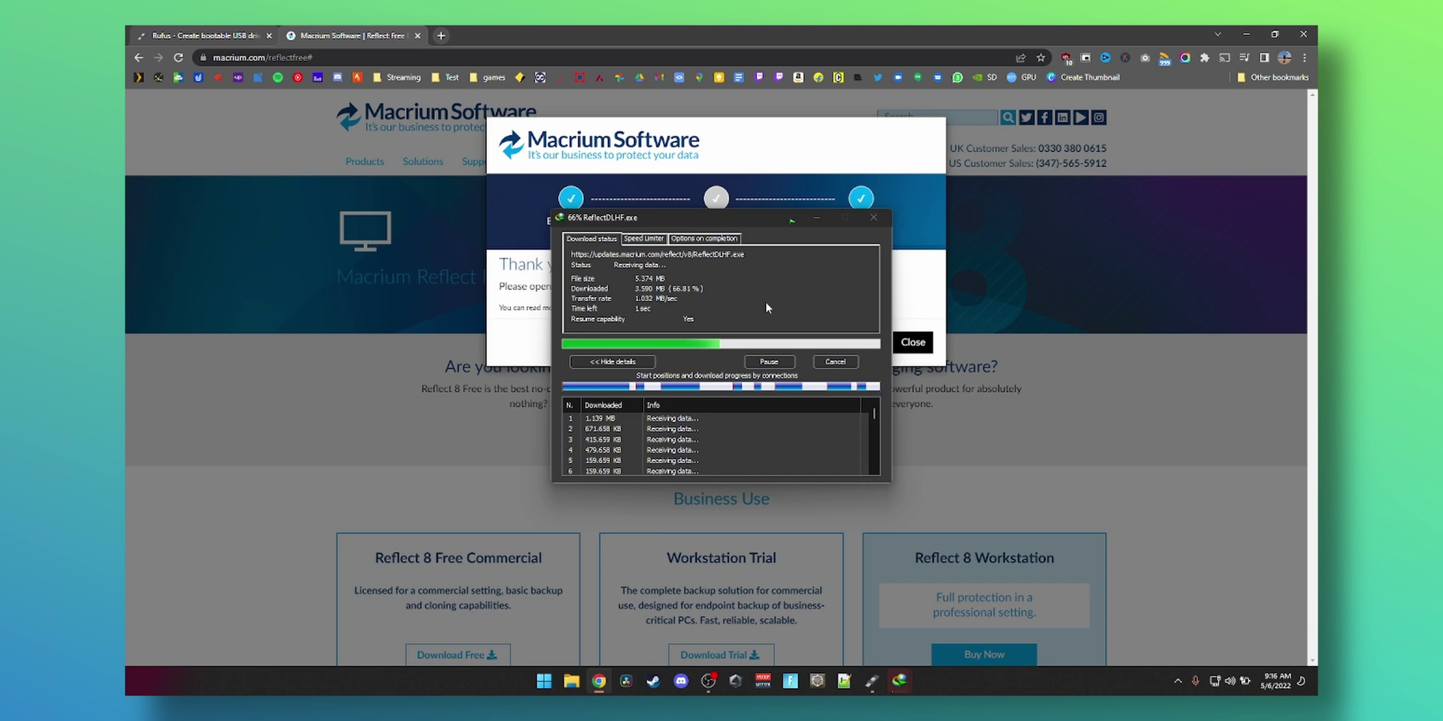
{"action": "left_click", "coordinate": [613, 393]}
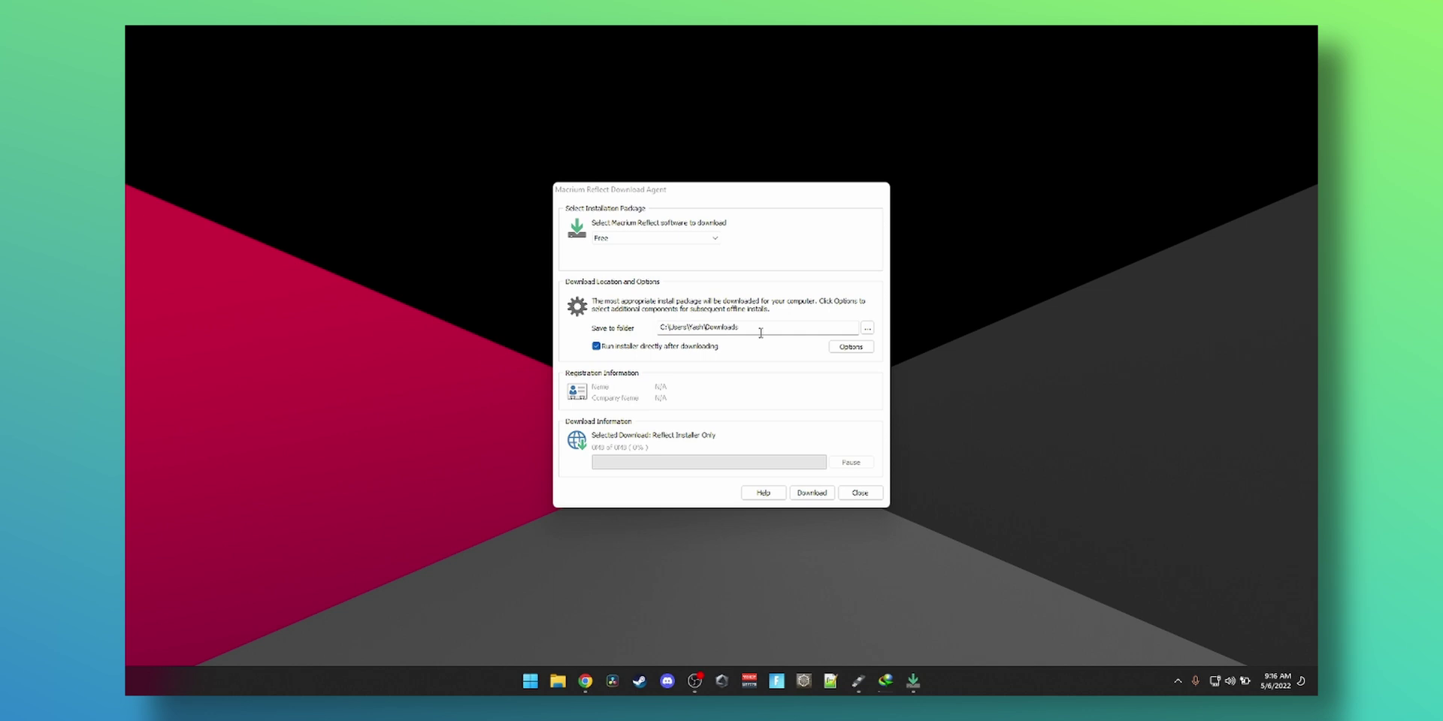
Download the Free edition's 64-bit 'Reflect Installer Only' package
{"action": "left_click", "coordinate": [683, 241]}
{"action": "left_click", "coordinate": [727, 253]}
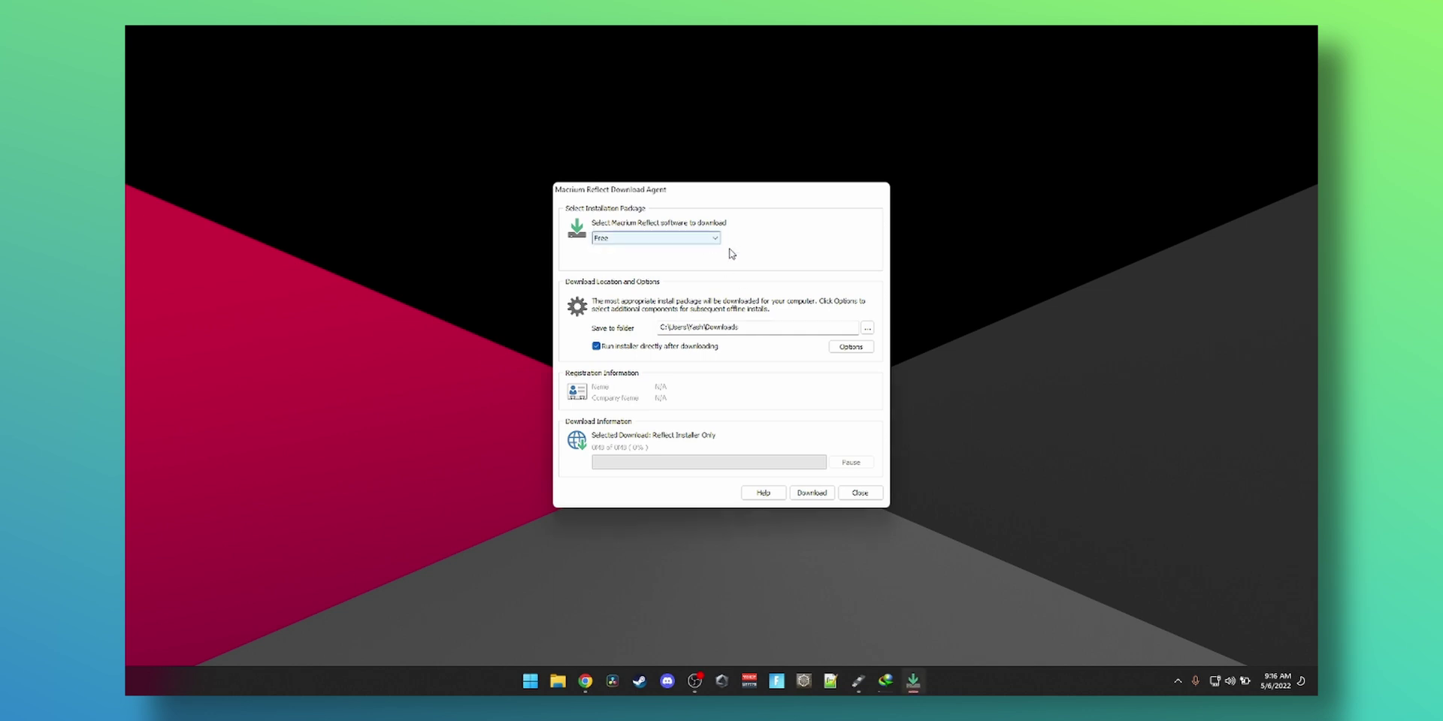
{"action": "left_click", "coordinate": [860, 351]}
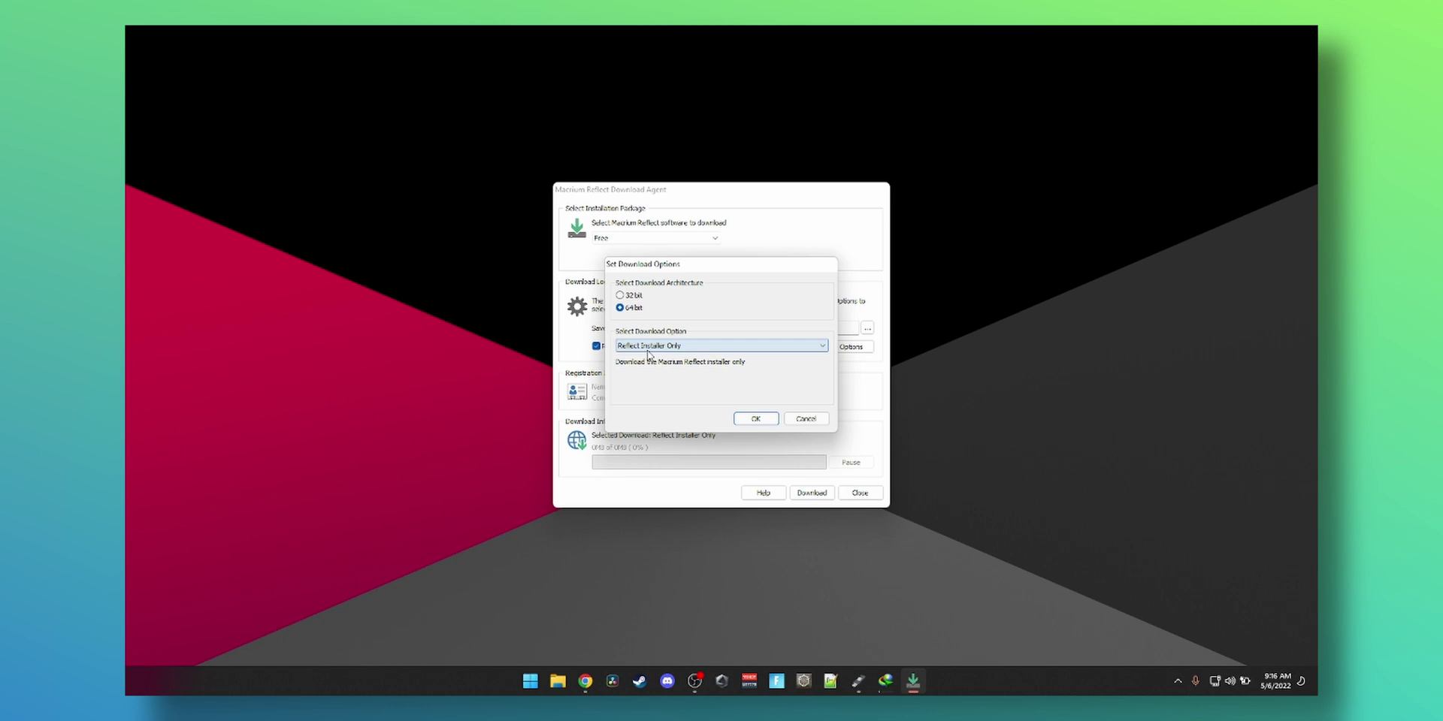
{"action": "left_click", "coordinate": [664, 348]}
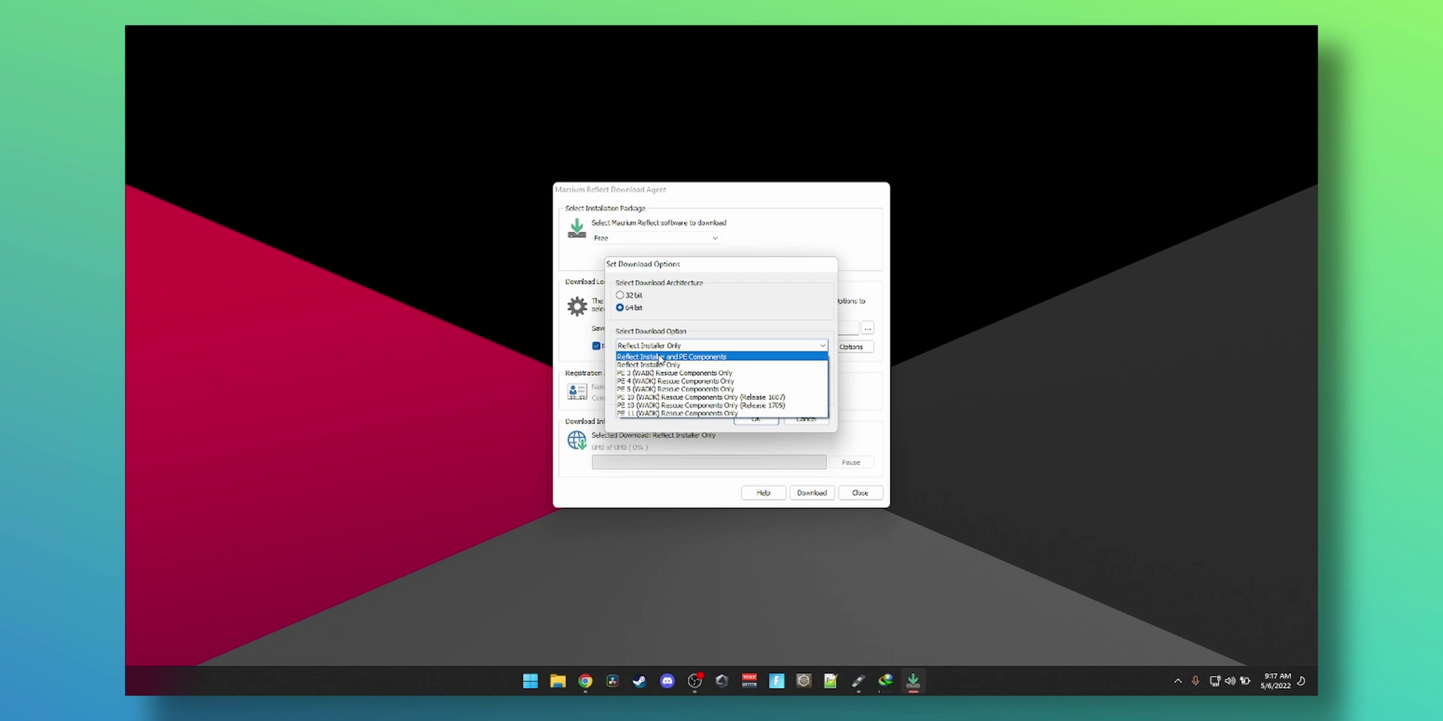
{"action": "left_click", "coordinate": [657, 364]}
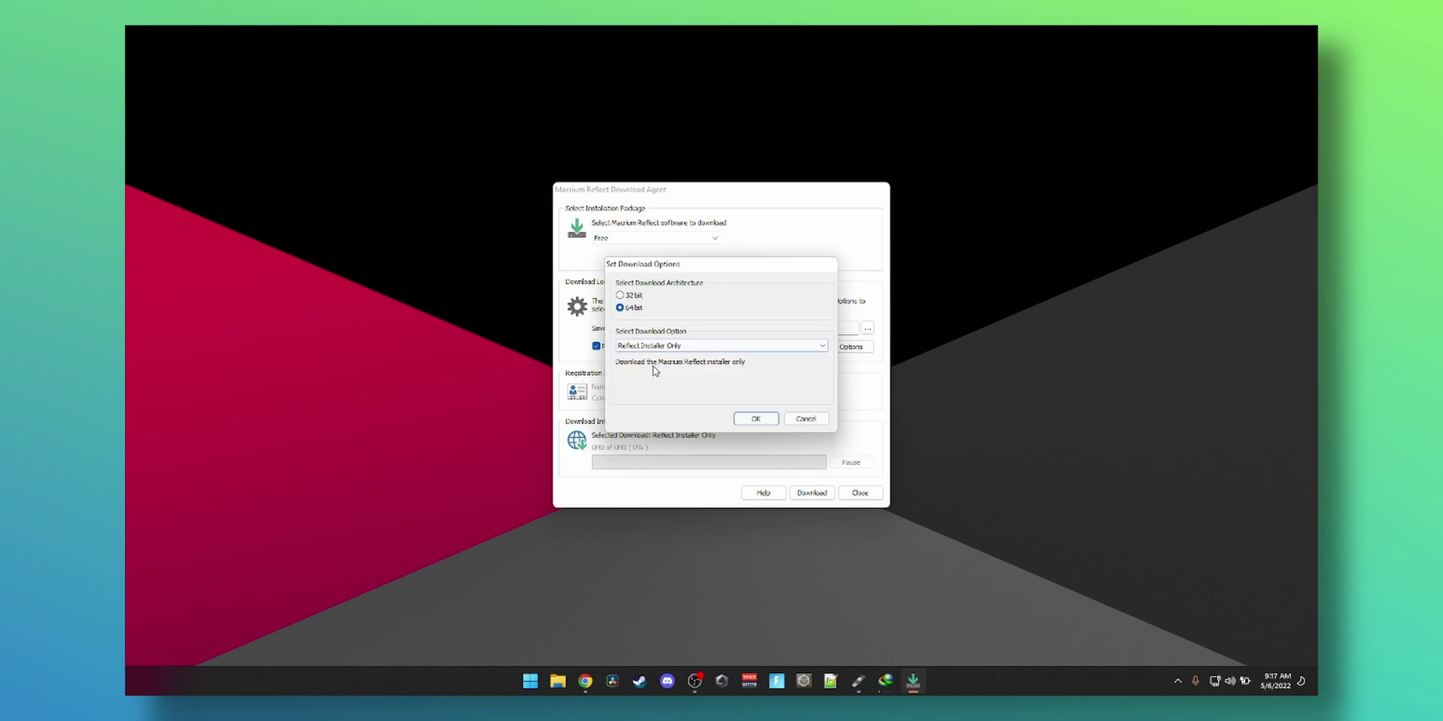
{"action": "left_click", "coordinate": [756, 419]}
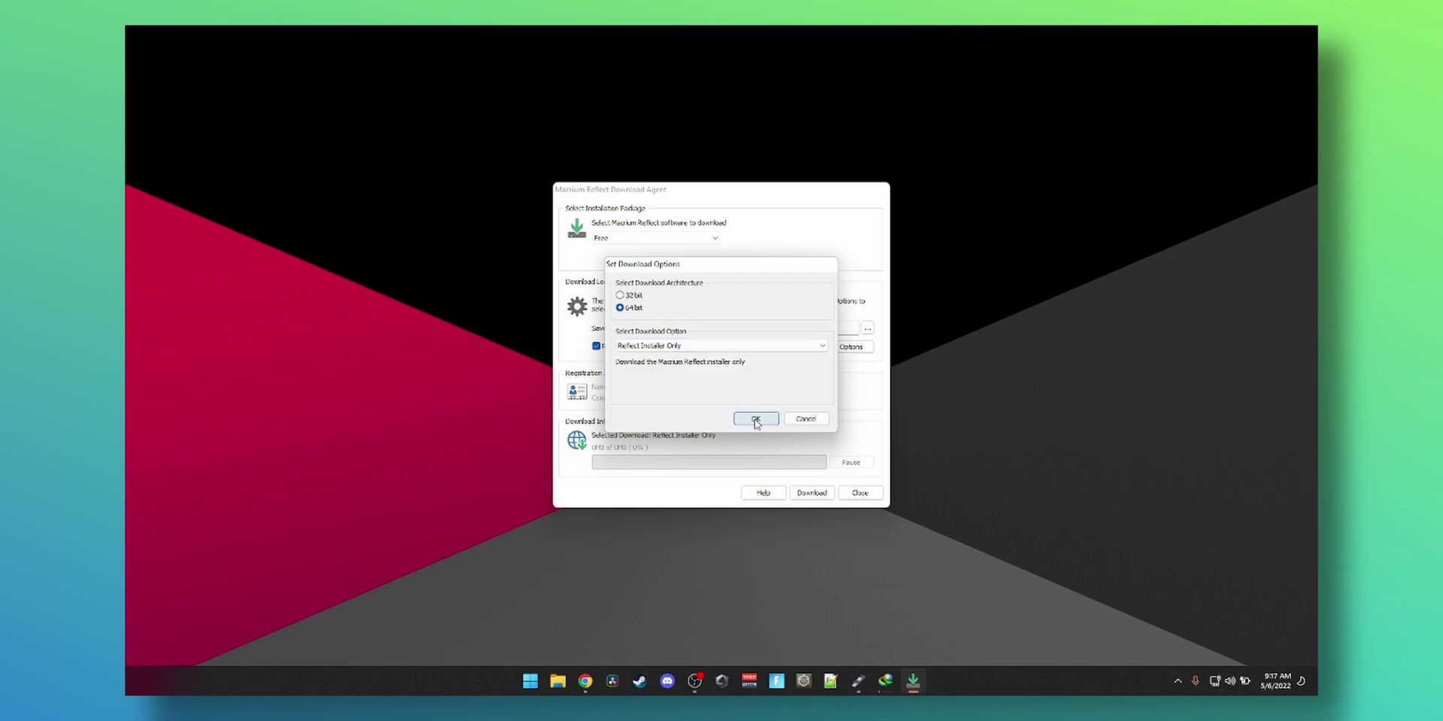
{"action": "left_click", "coordinate": [820, 493]}
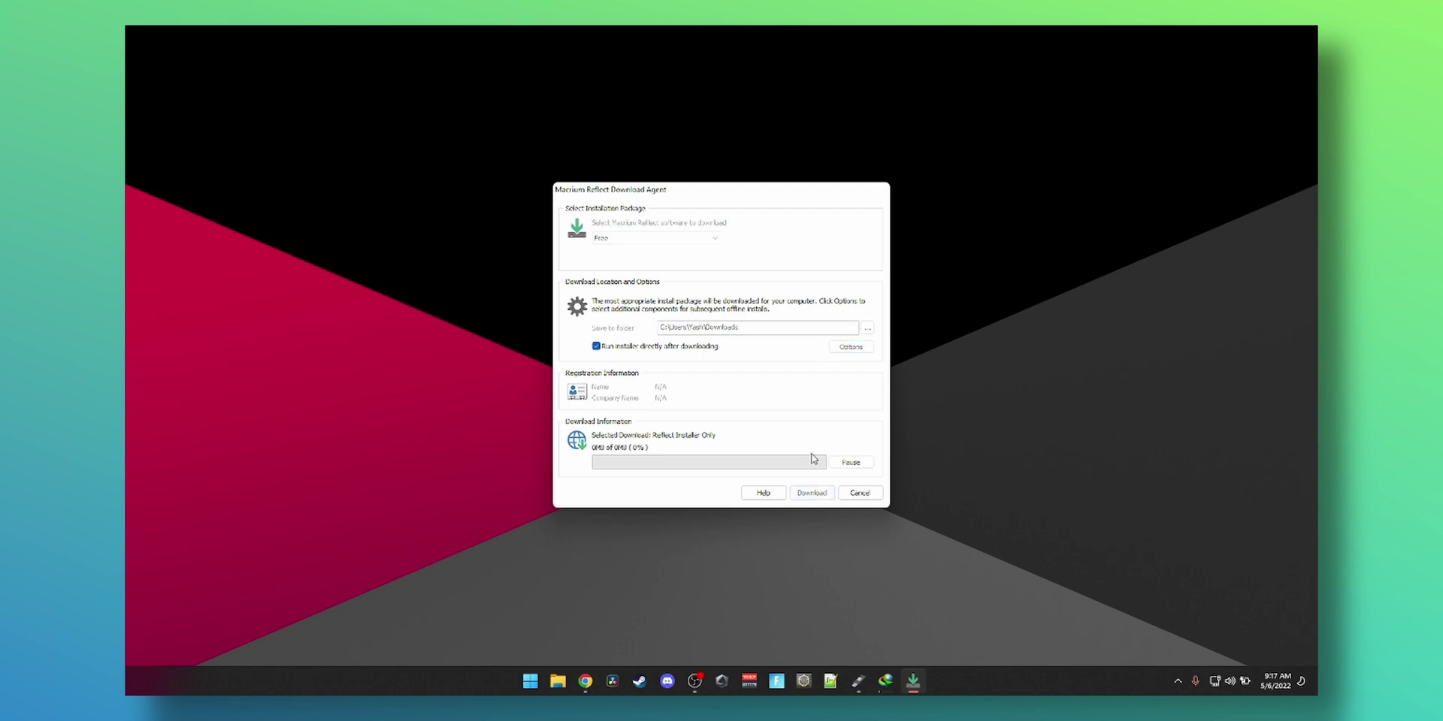
{"action": "left_click_drag", "start_coordinate": [708, 197], "coordinate": [451, 168]}
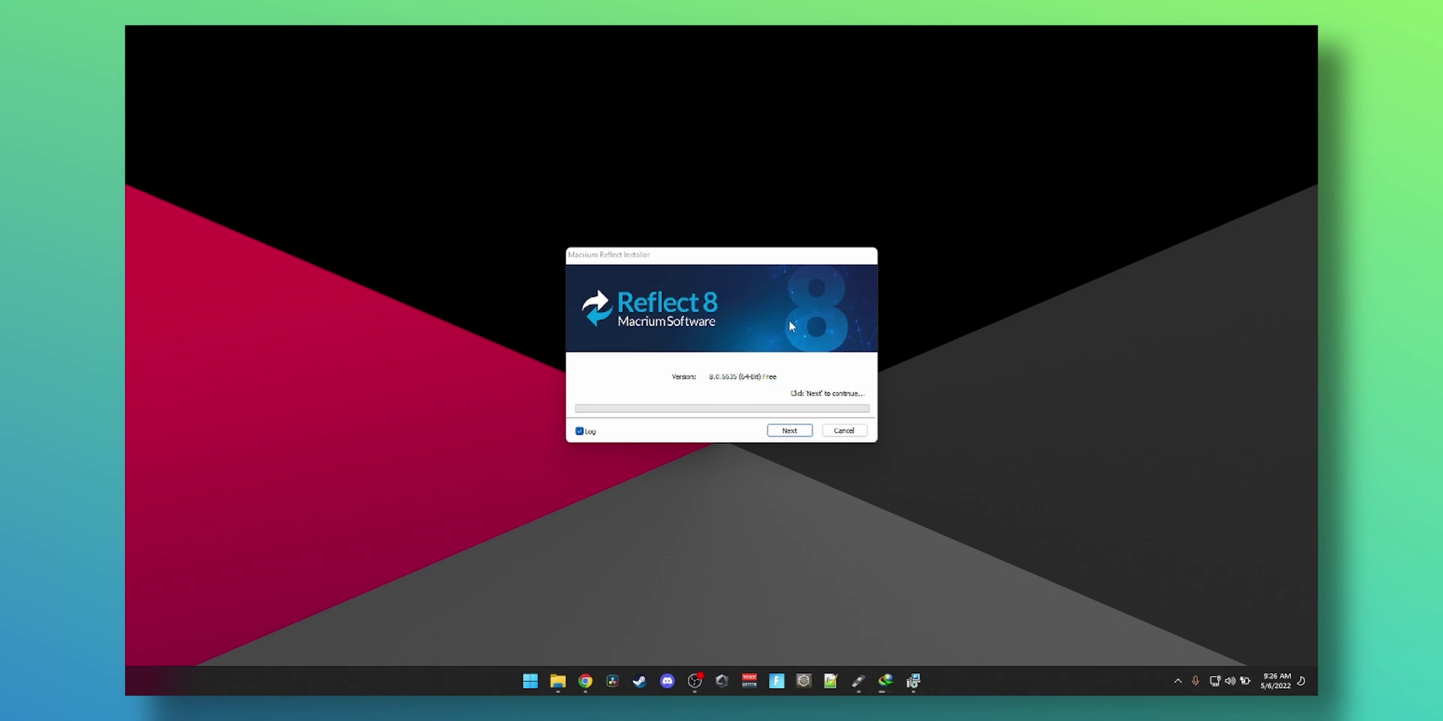
Accept the Reflect Free license agreement and confirm personal, non-commercial use
{"action": "left_click", "coordinate": [800, 436]}
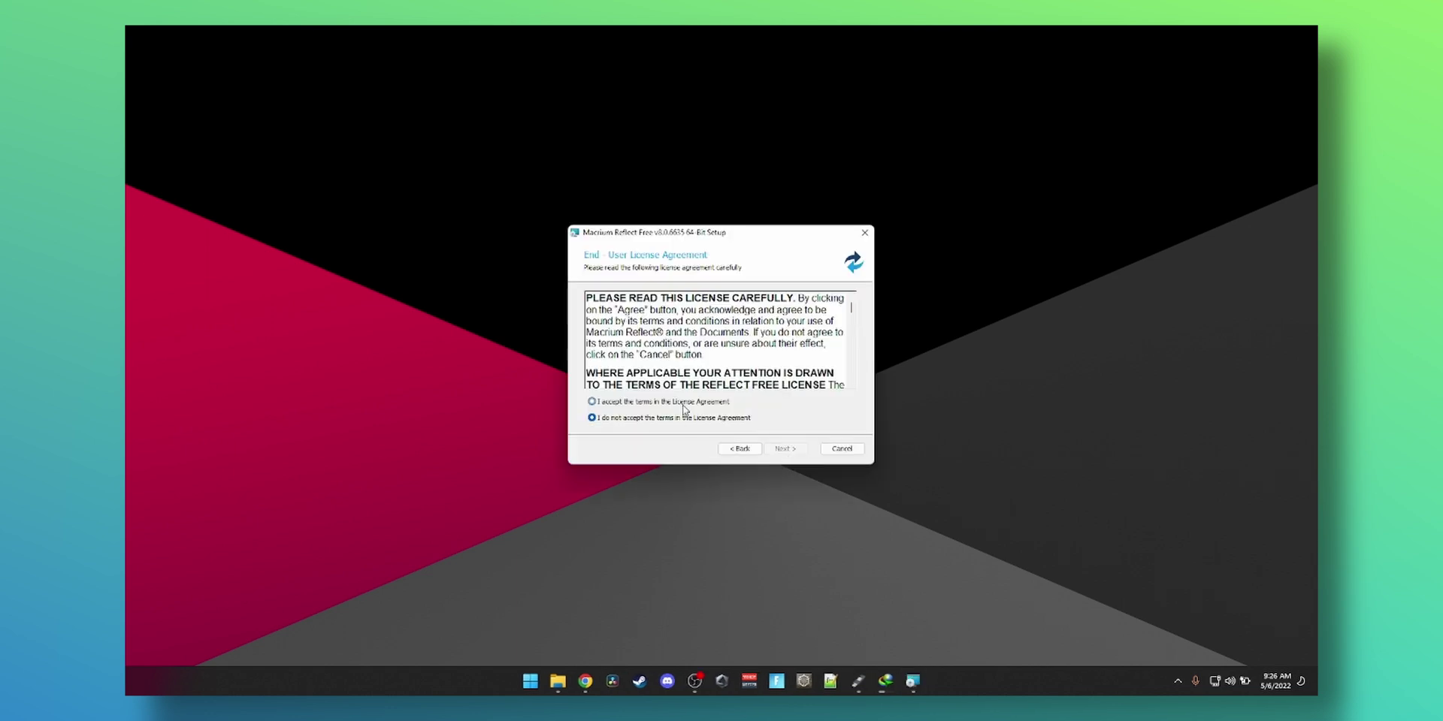
{"action": "left_click", "coordinate": [684, 404]}
{"action": "key", "text": "Return"}
{"action": "left_click", "coordinate": [672, 407]}
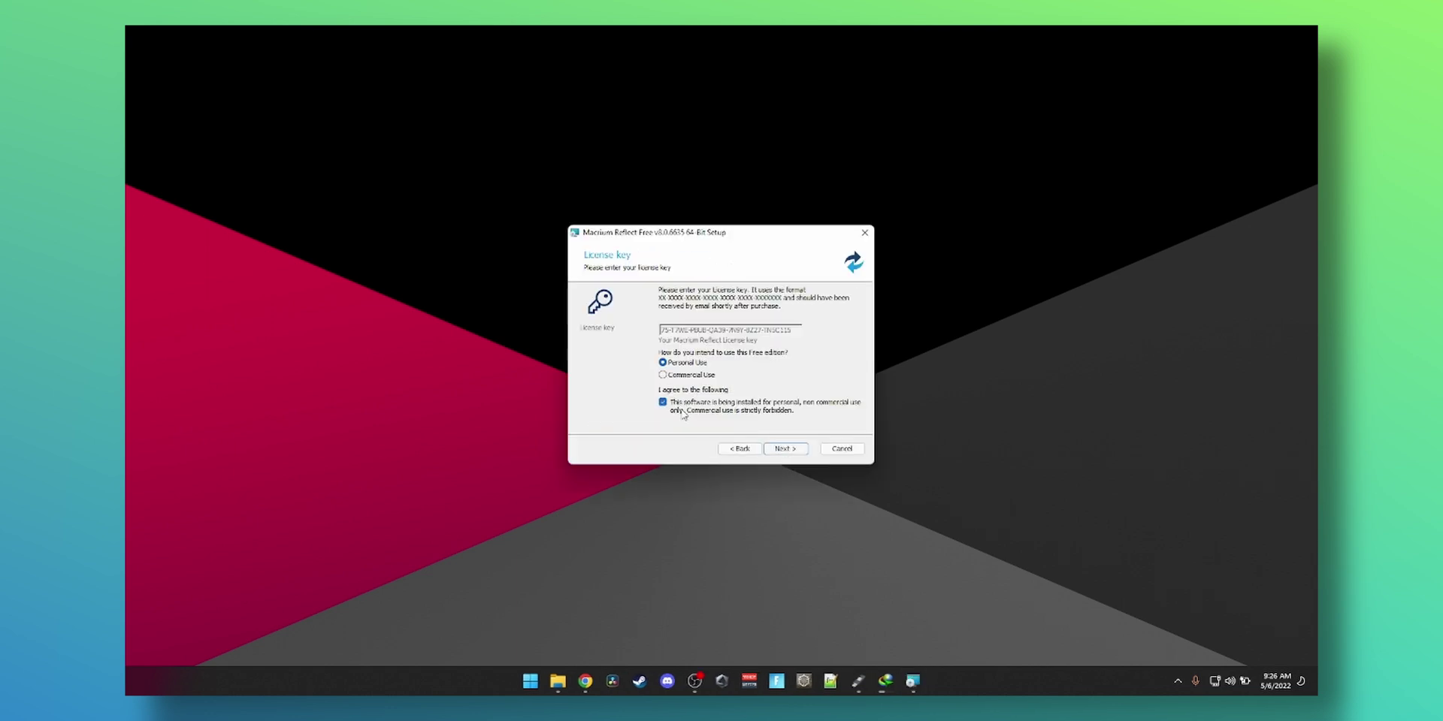
{"action": "left_click", "coordinate": [791, 454]}
Skip registration, install with default setup options, and finish with Reflect launching
{"action": "left_click", "coordinate": [662, 303]}
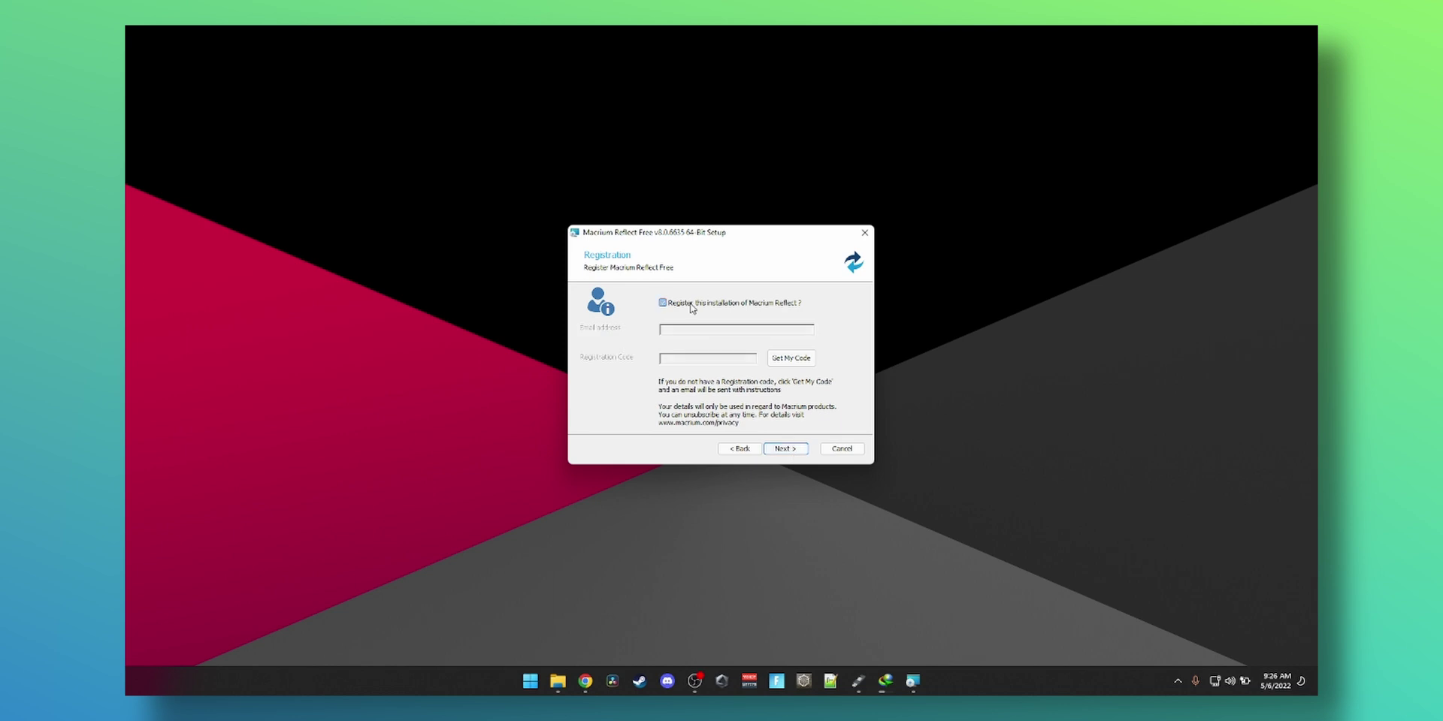
{"action": "left_click", "coordinate": [786, 449]}
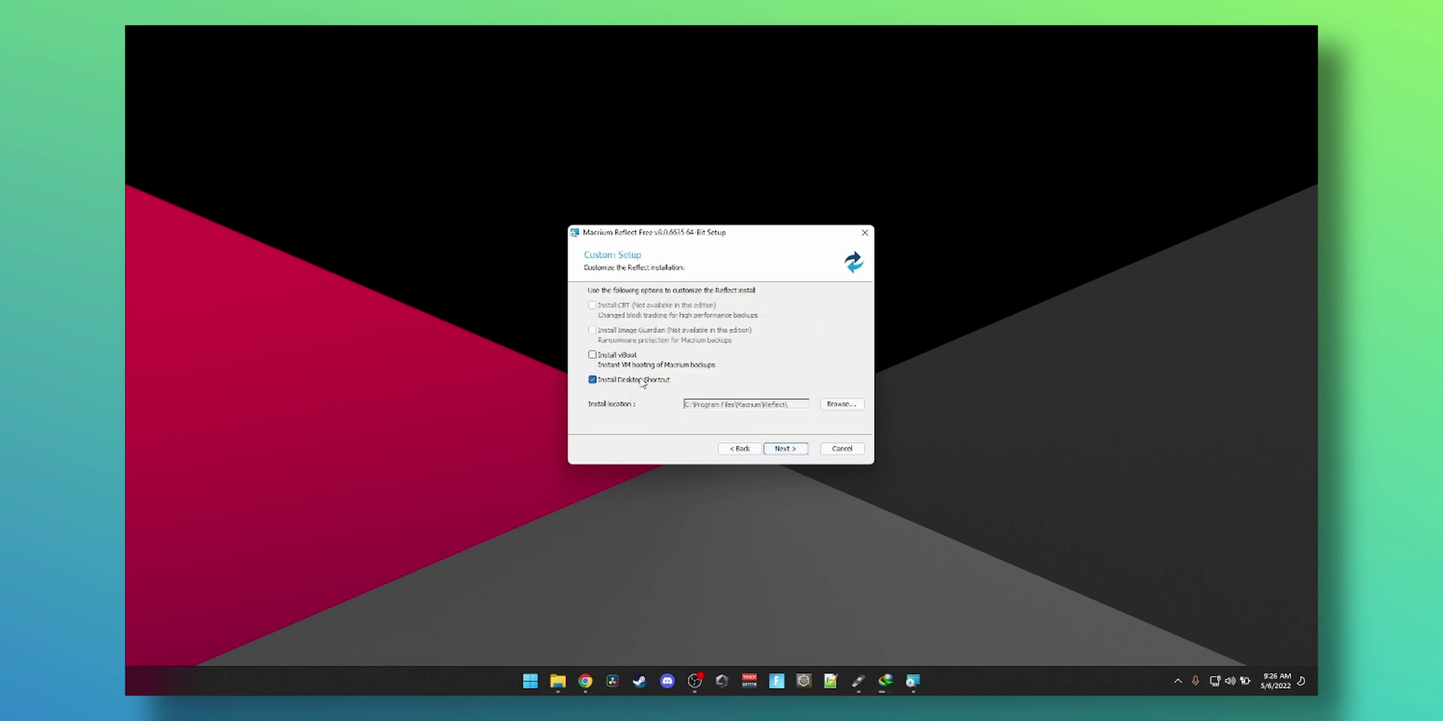
{"action": "left_click", "coordinate": [794, 450]}
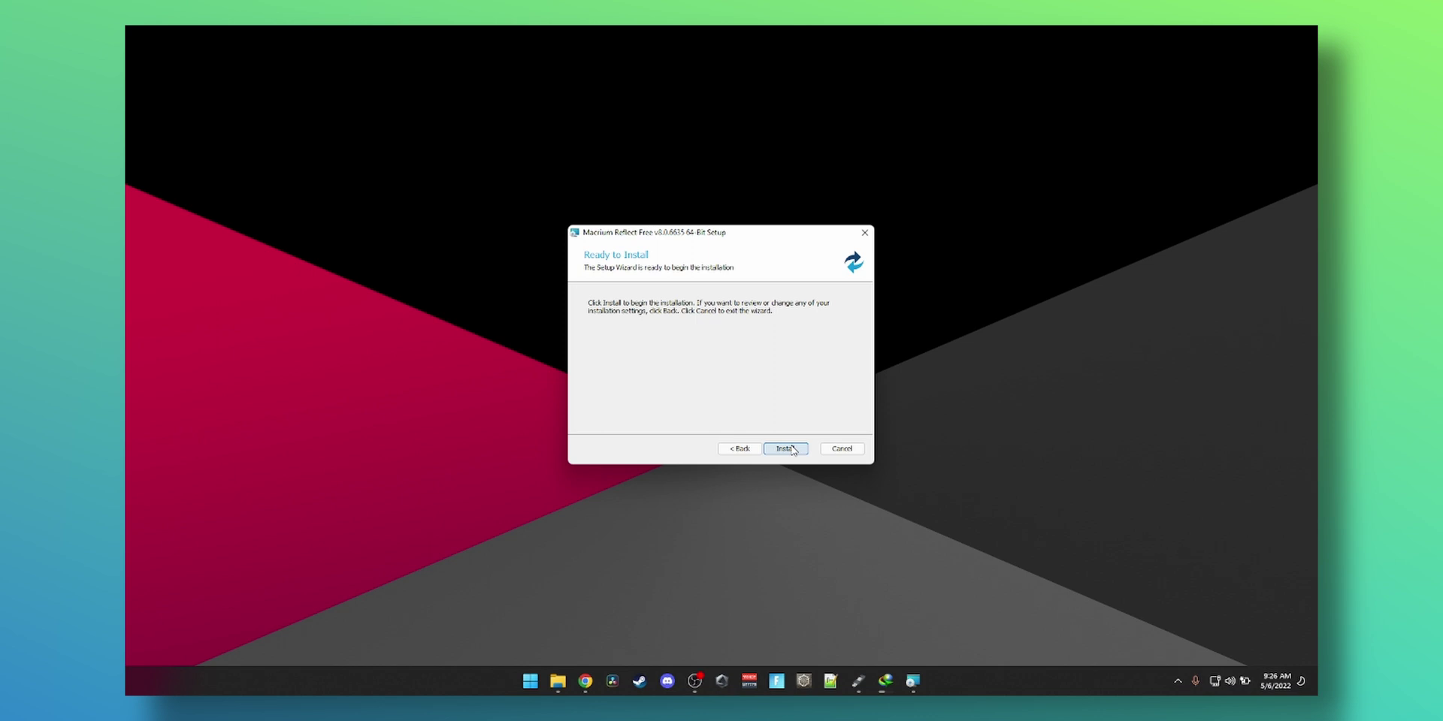
{"action": "left_click", "coordinate": [793, 450]}
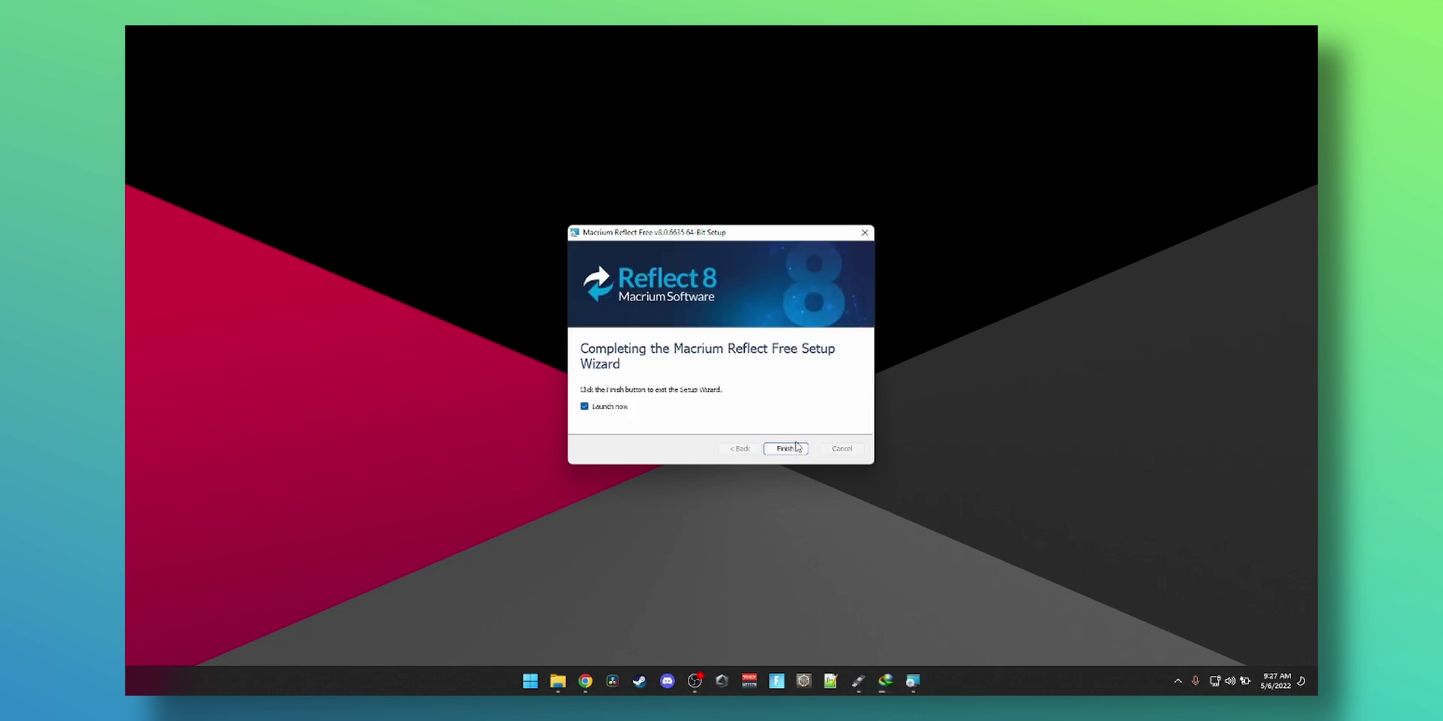
{"action": "left_click", "coordinate": [789, 449]}
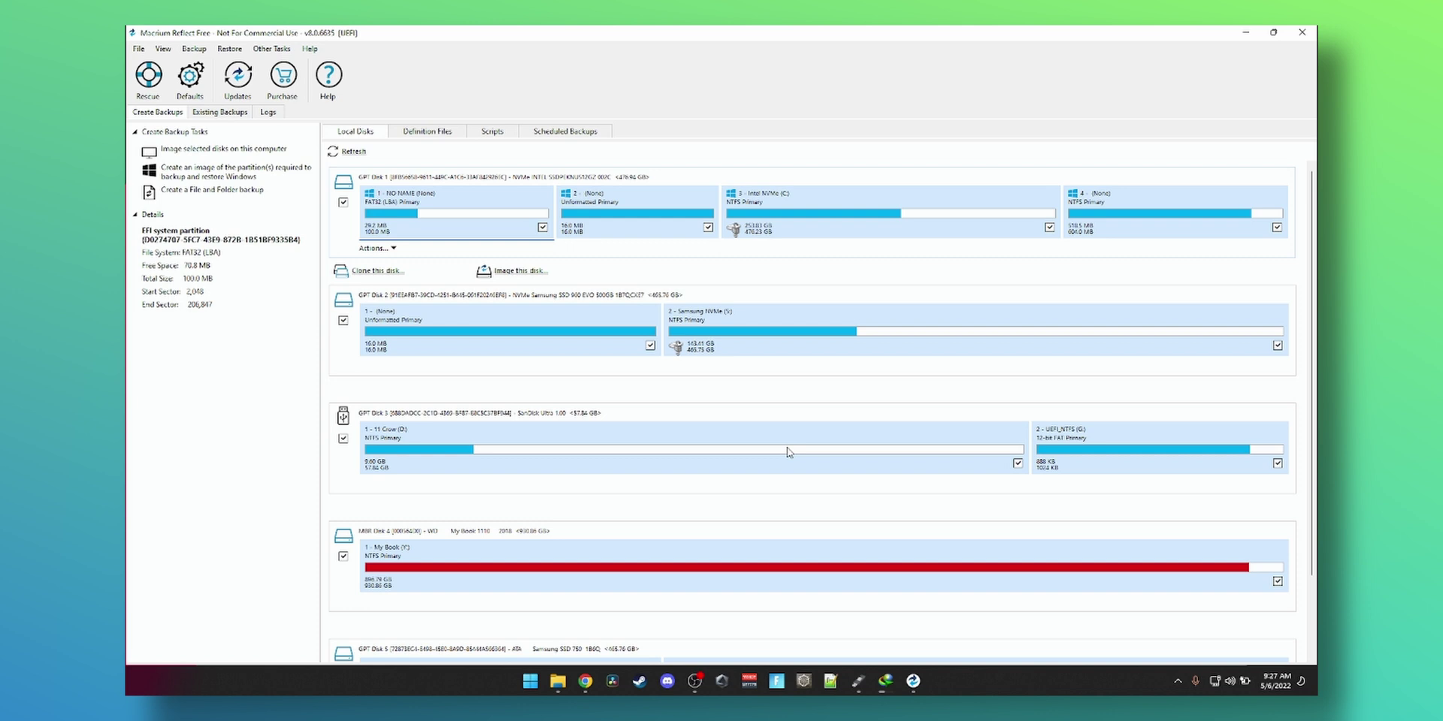
{"action": "scroll", "coordinate": [769, 462], "scroll_direction": "down", "scroll_amount": 3}
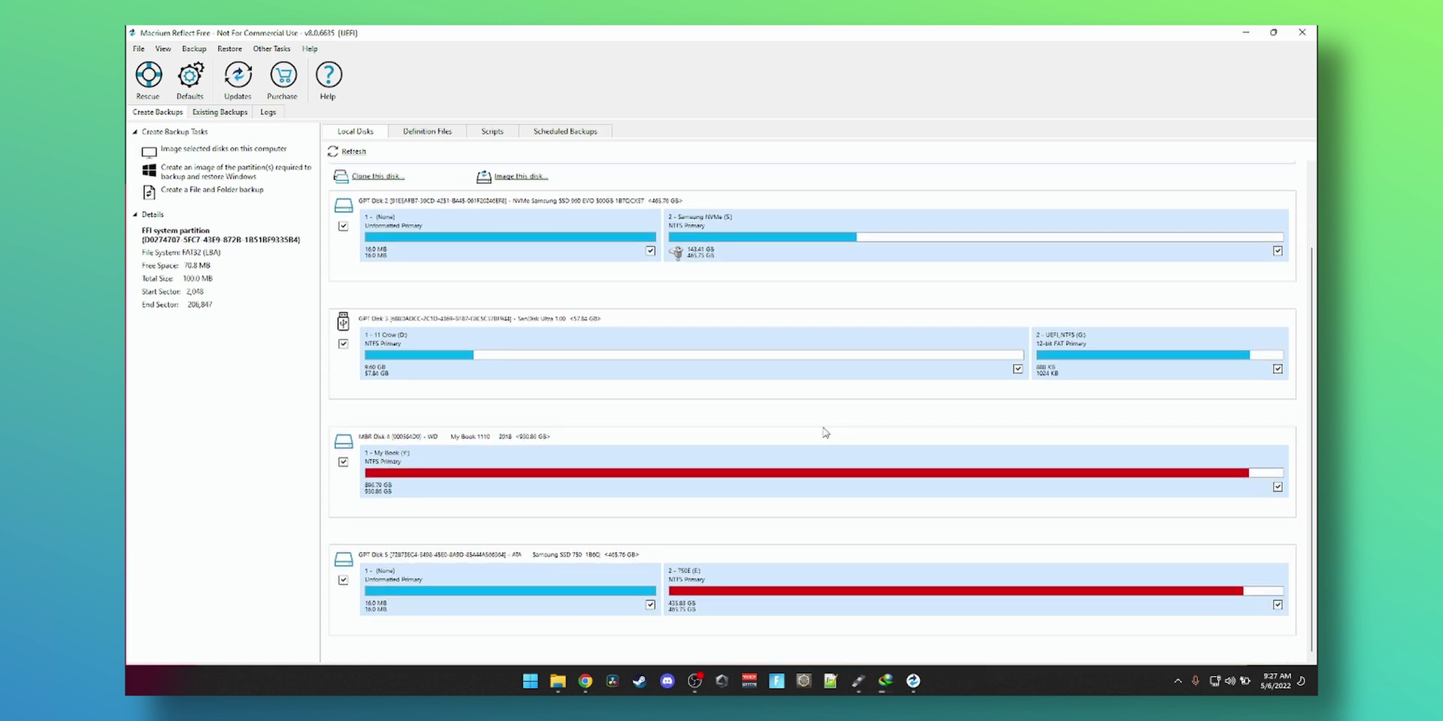
{"action": "scroll", "coordinate": [825, 432], "scroll_direction": "up", "scroll_amount": 3}
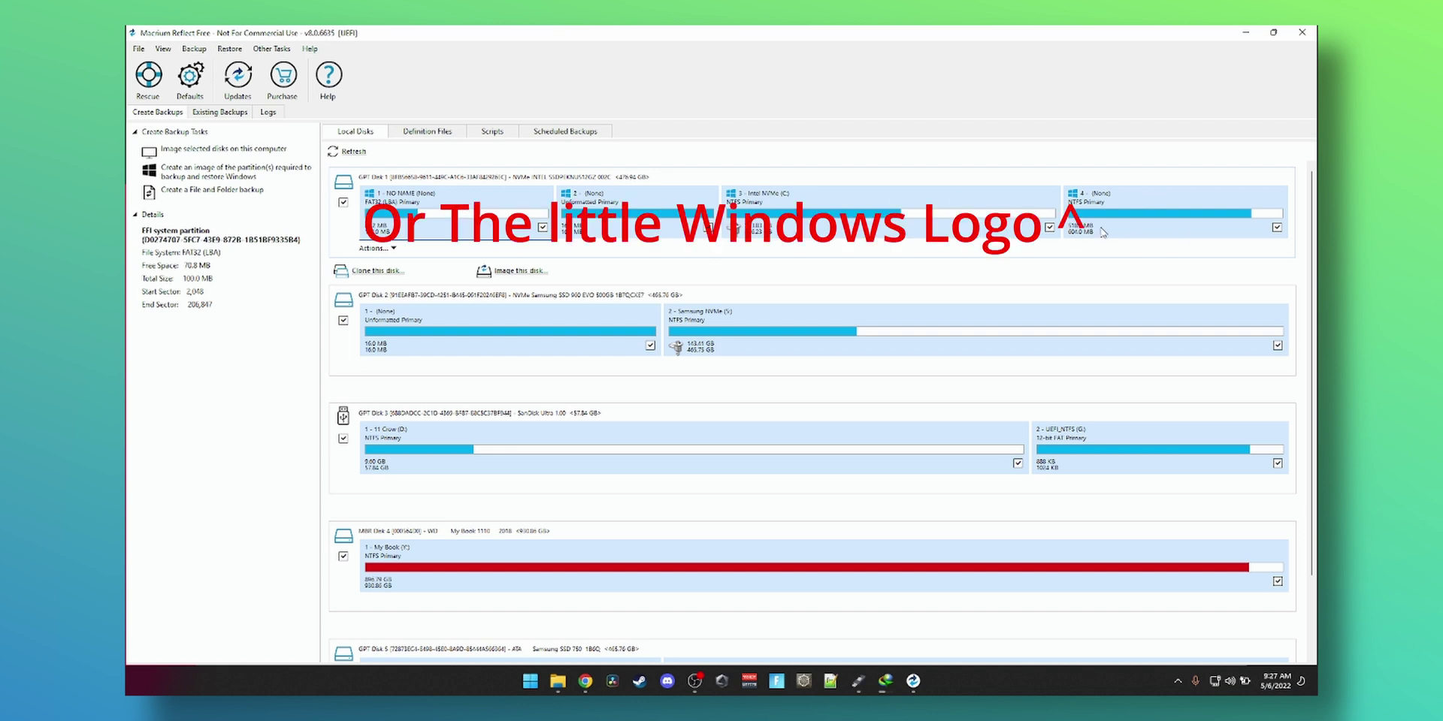
{"action": "scroll", "coordinate": [526, 229], "scroll_direction": "down", "scroll_amount": 2}
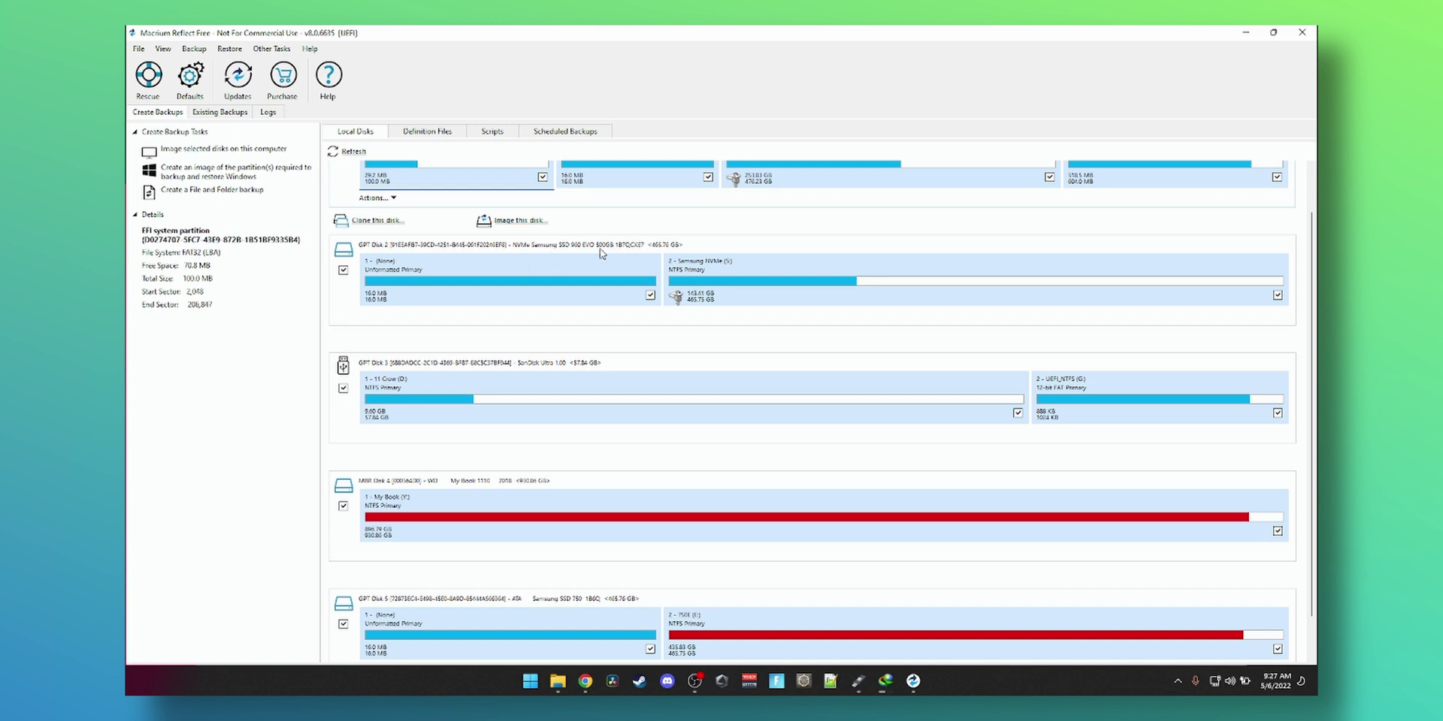
{"action": "left_click", "coordinate": [823, 285]}
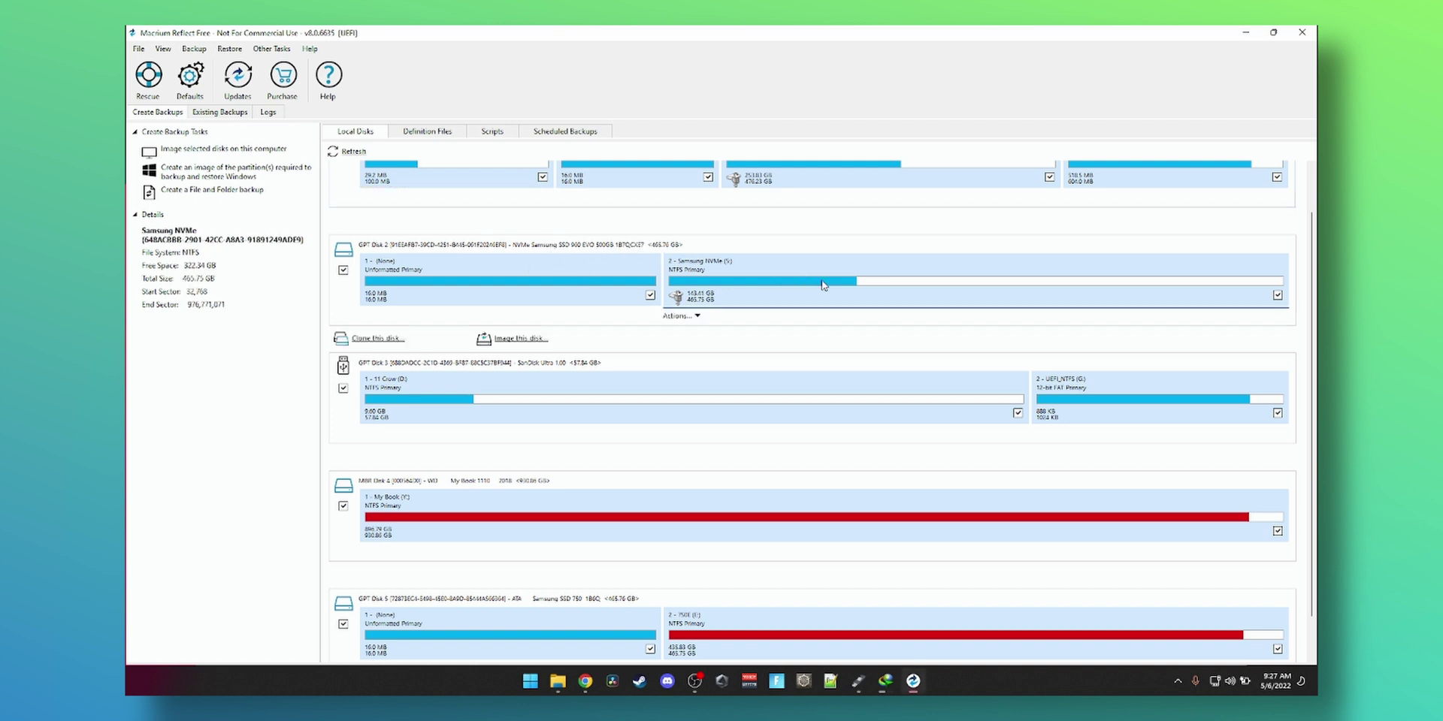
{"action": "scroll", "coordinate": [792, 285], "scroll_direction": "down", "scroll_amount": 1}
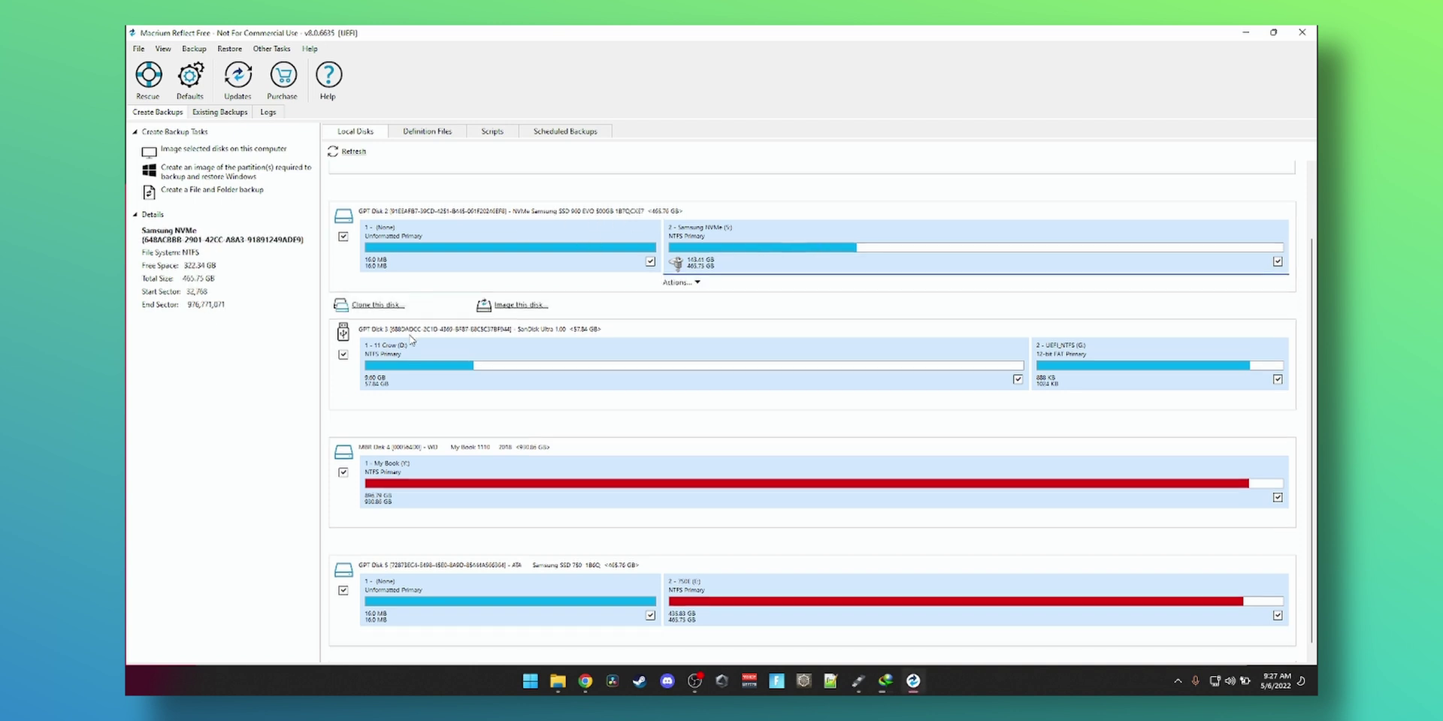
{"action": "left_click", "coordinate": [599, 363]}
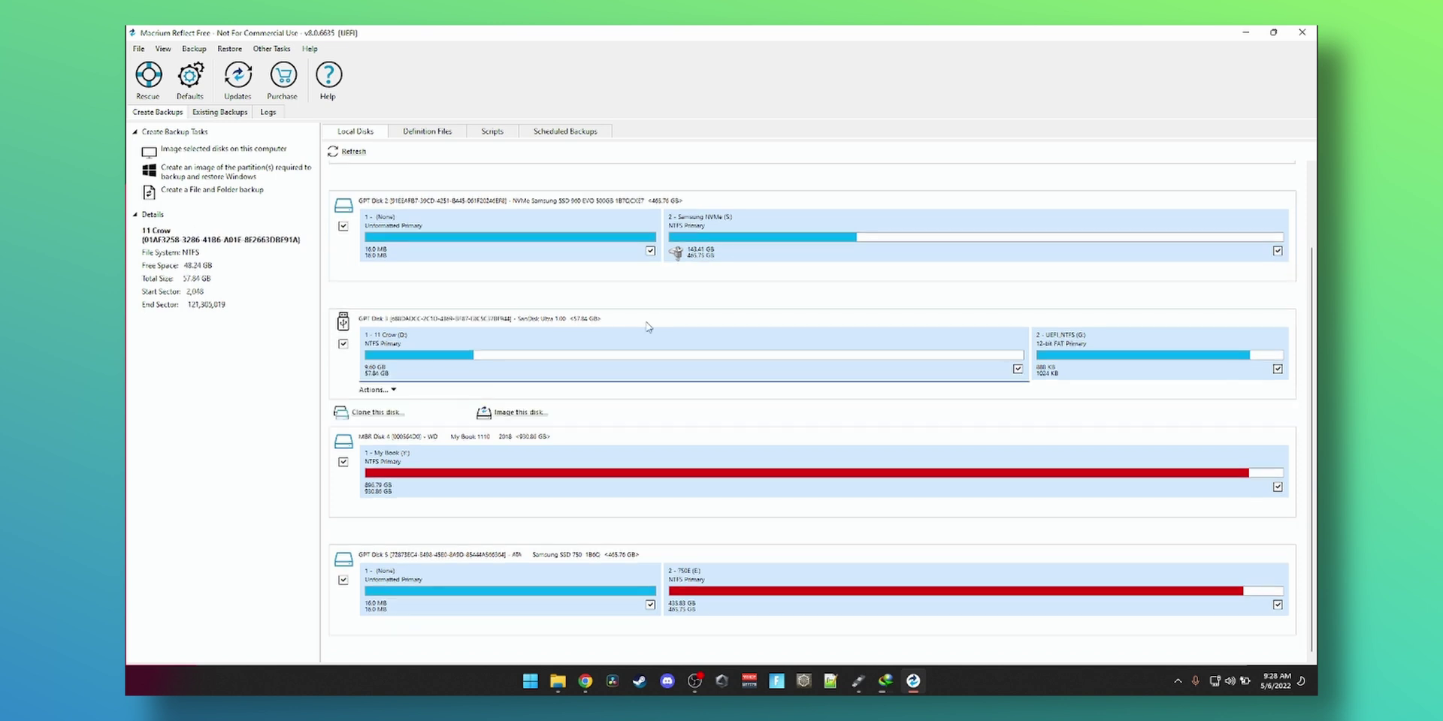
{"action": "scroll", "coordinate": [648, 328], "scroll_direction": "up", "scroll_amount": 1}
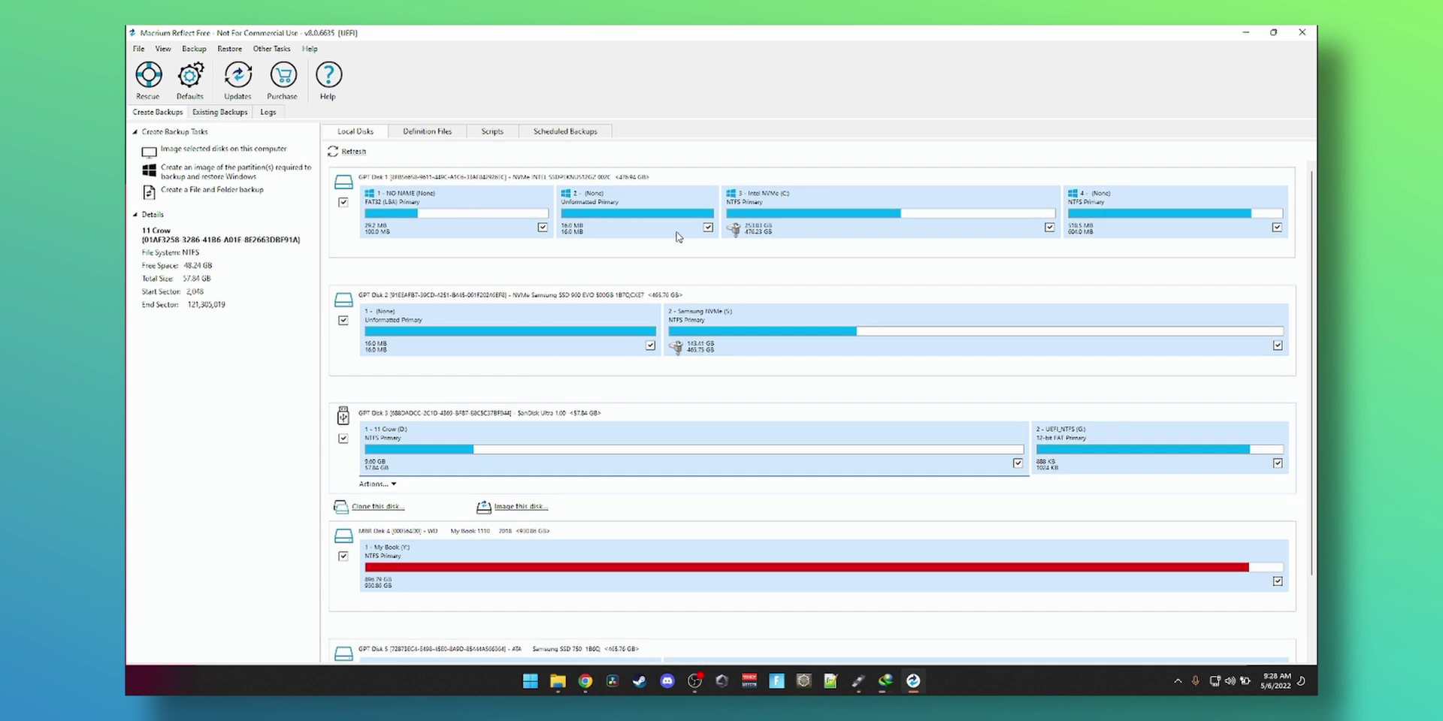
{"action": "left_click", "coordinate": [812, 225]}
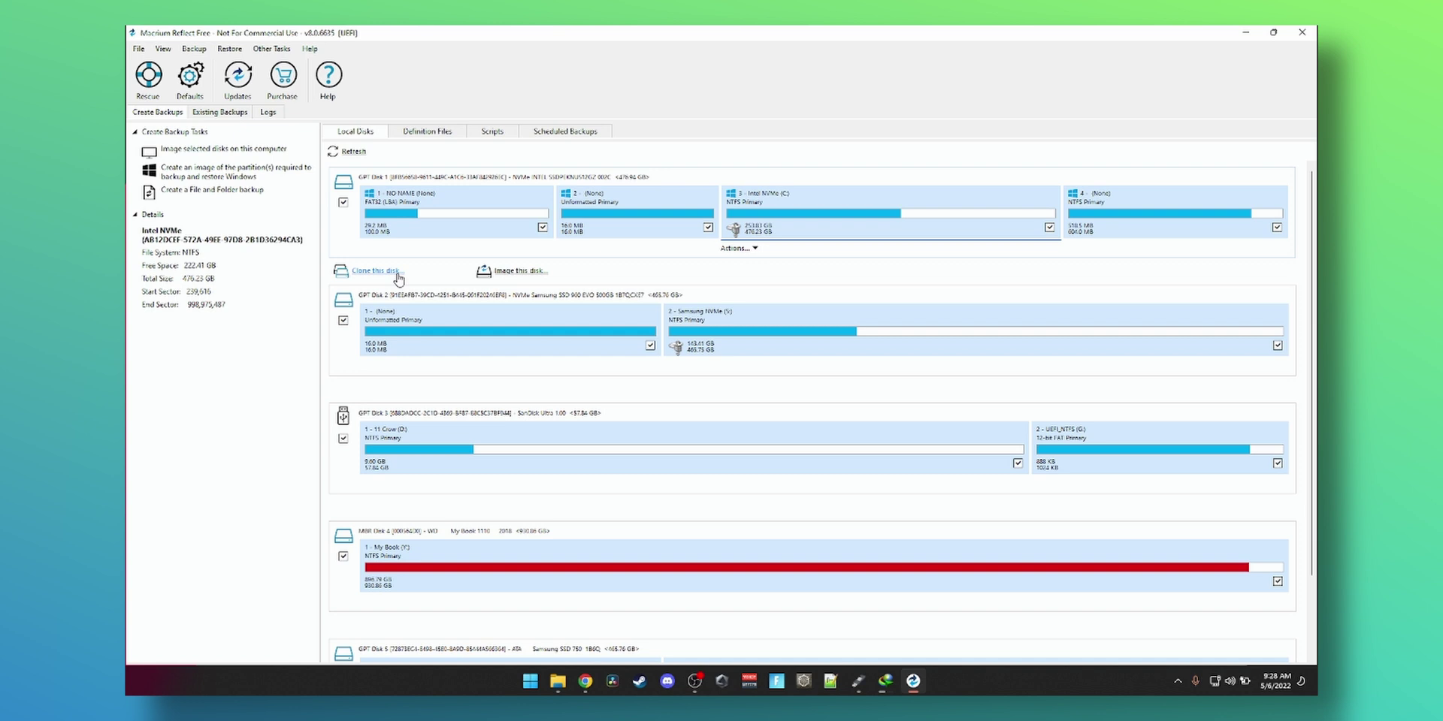
{"action": "scroll", "coordinate": [485, 328], "scroll_direction": "down", "scroll_amount": 1}
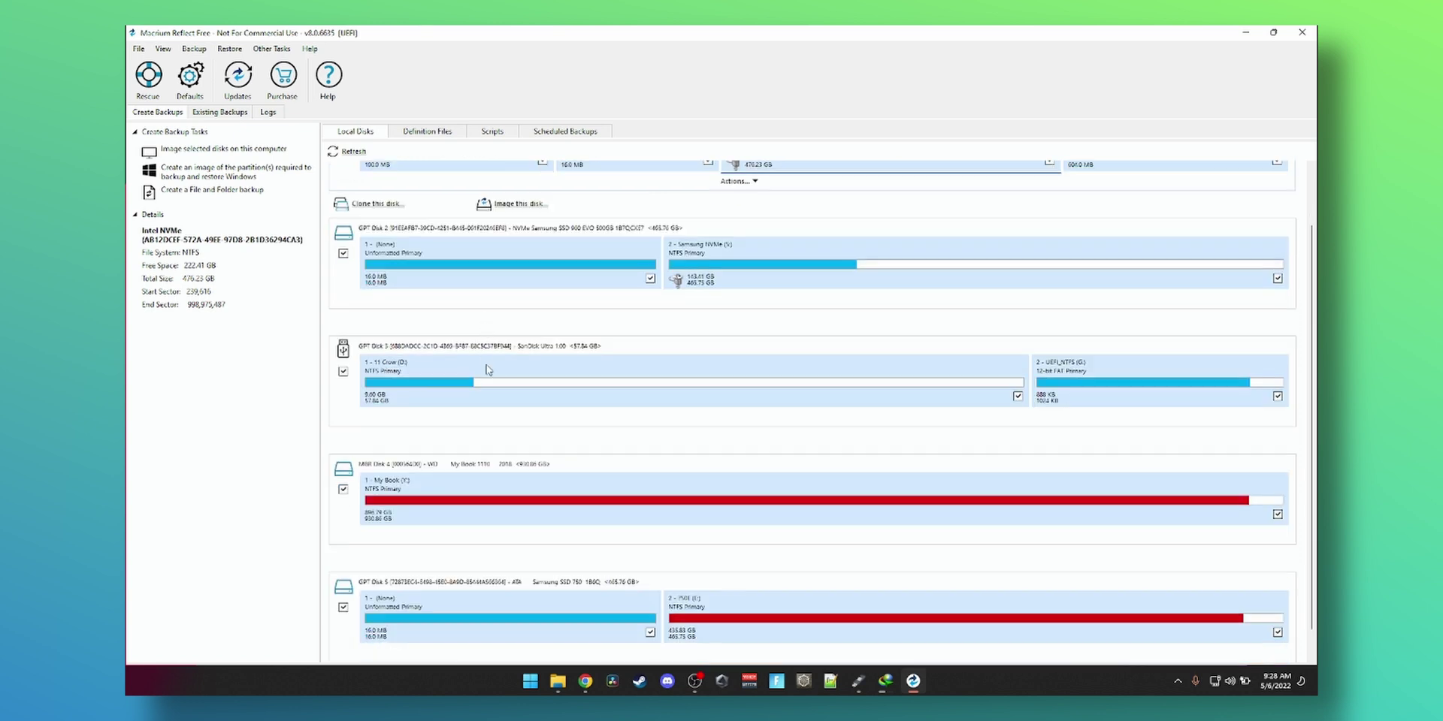
{"action": "scroll", "coordinate": [551, 352], "scroll_direction": "down", "scroll_amount": 1}
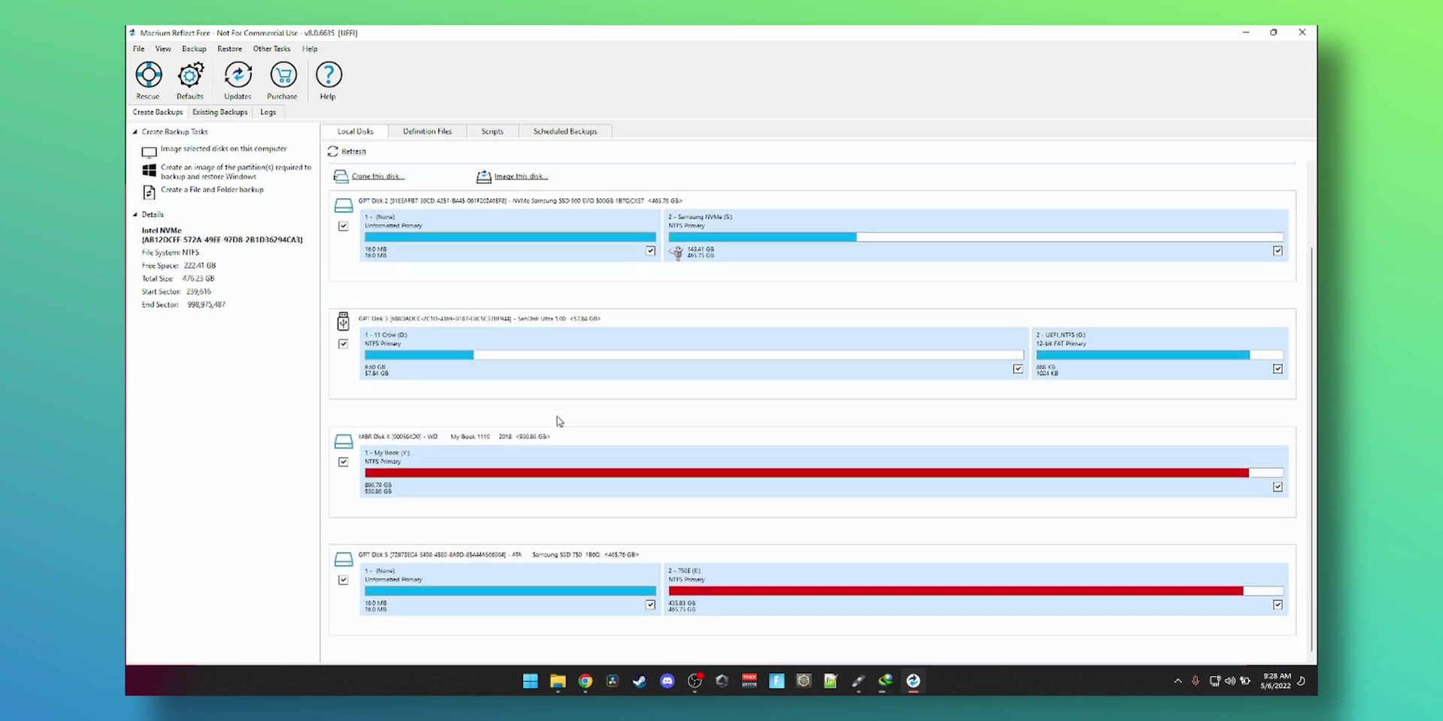
{"action": "scroll", "coordinate": [549, 451], "scroll_direction": "up", "scroll_amount": 1}
{"action": "scroll", "coordinate": [548, 455], "scroll_direction": "down", "scroll_amount": 1}
Clone Disk 1 (Intel NVMe) to GPT Disk 5, the Samsung SSD, copying all partitions
{"action": "scroll", "coordinate": [596, 608], "scroll_direction": "up", "scroll_amount": 1}
{"action": "left_click", "coordinate": [487, 228]}
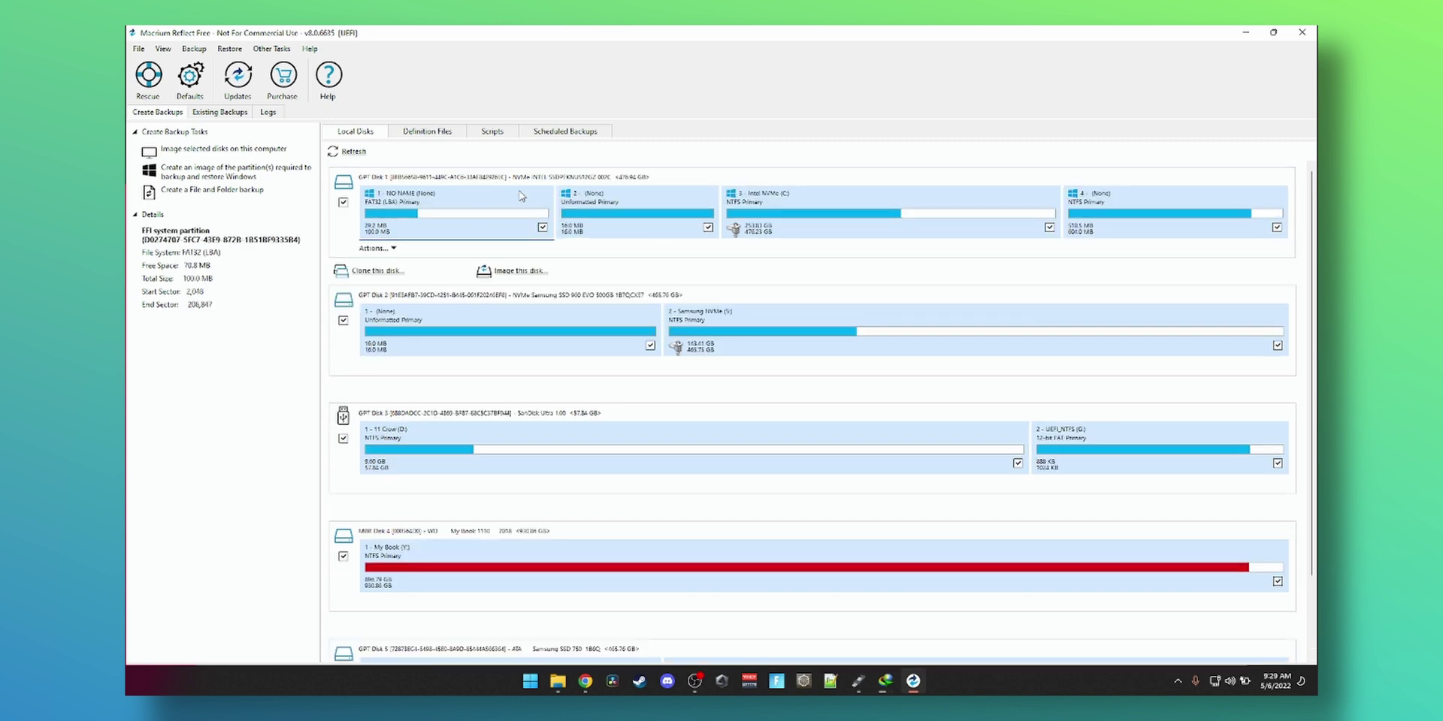
{"action": "left_click", "coordinate": [392, 277]}
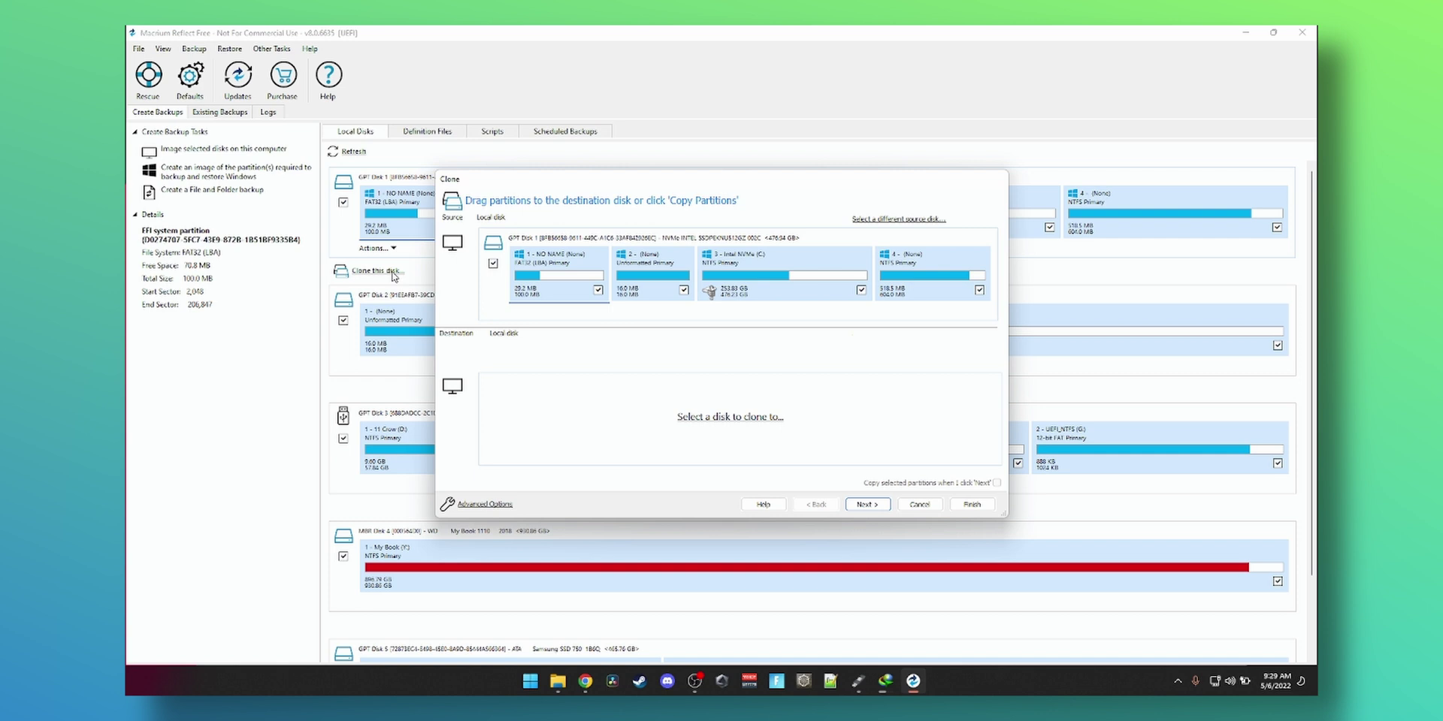
{"action": "left_click", "coordinate": [759, 423]}
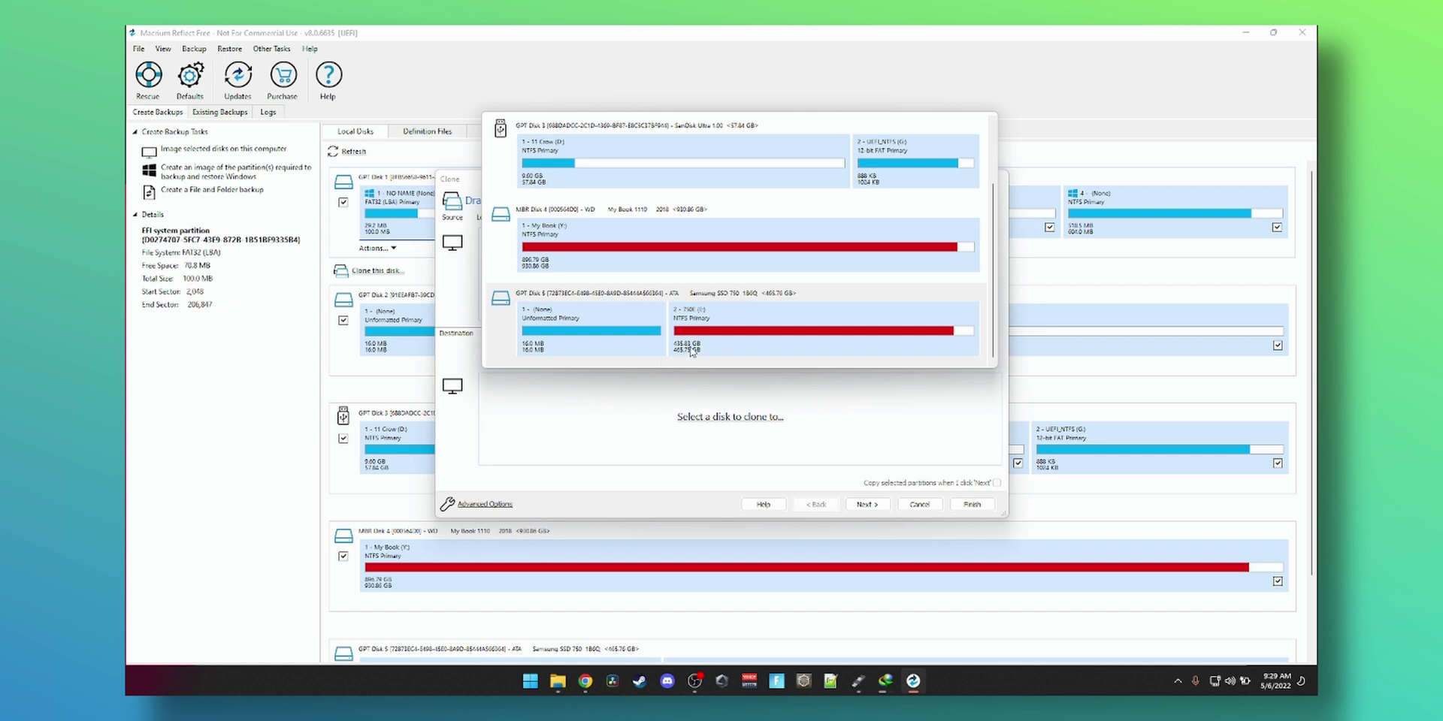
{"action": "scroll", "coordinate": [676, 301], "scroll_direction": "up", "scroll_amount": 2}
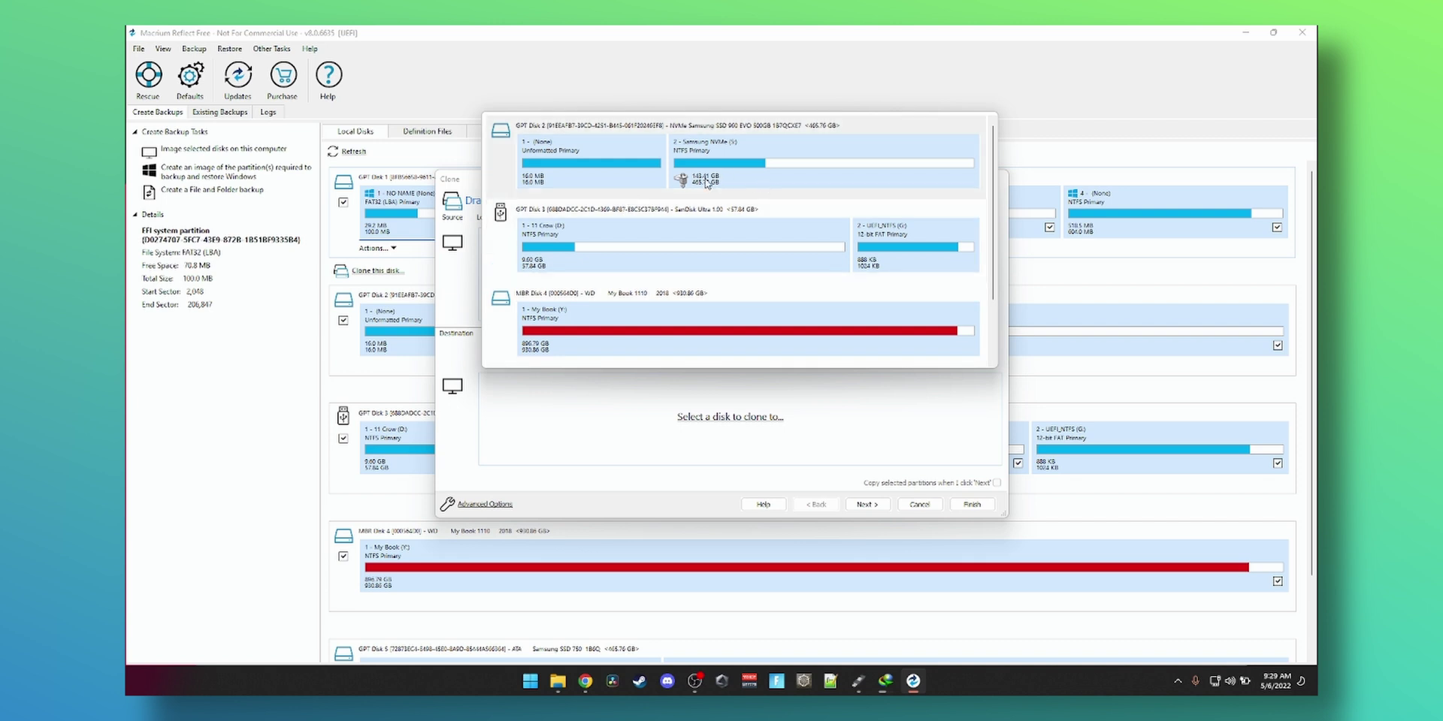
{"action": "scroll", "coordinate": [749, 212], "scroll_direction": "down", "scroll_amount": 2}
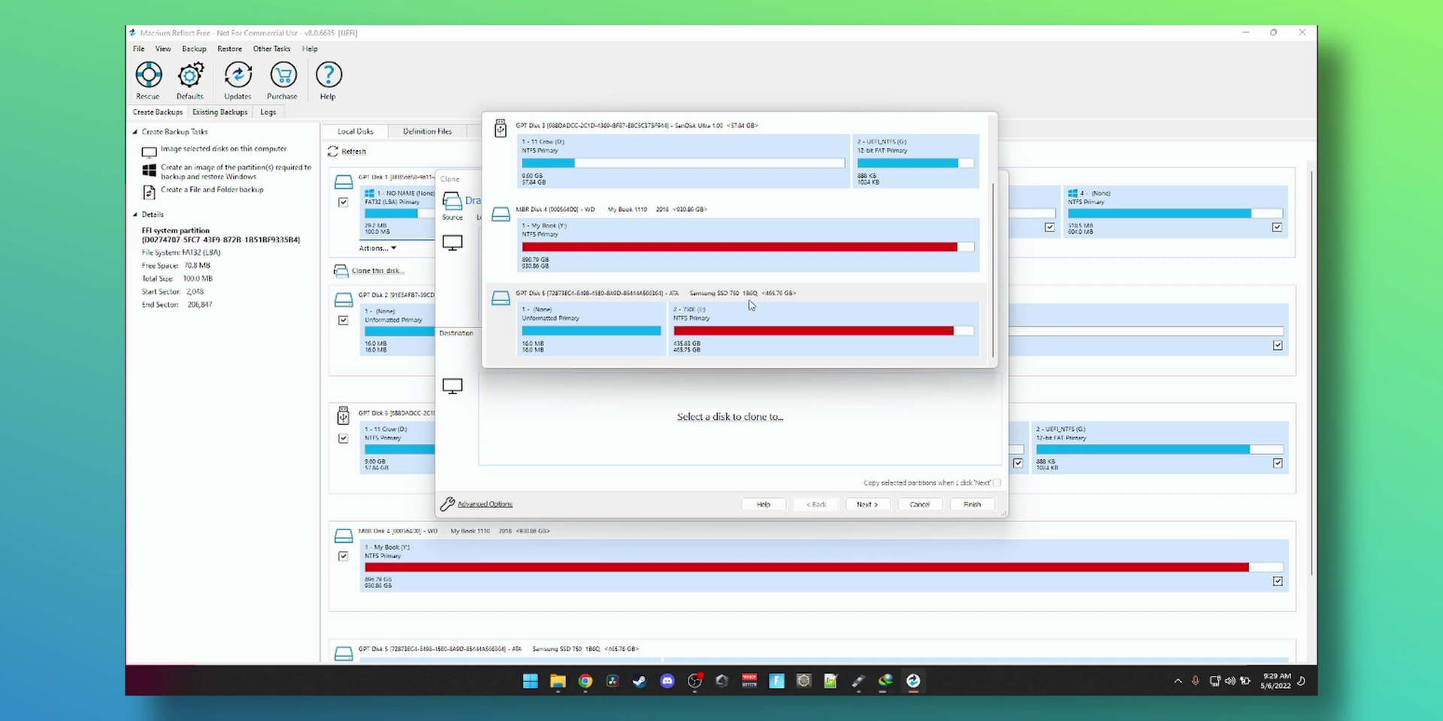
{"action": "left_click", "coordinate": [648, 318]}
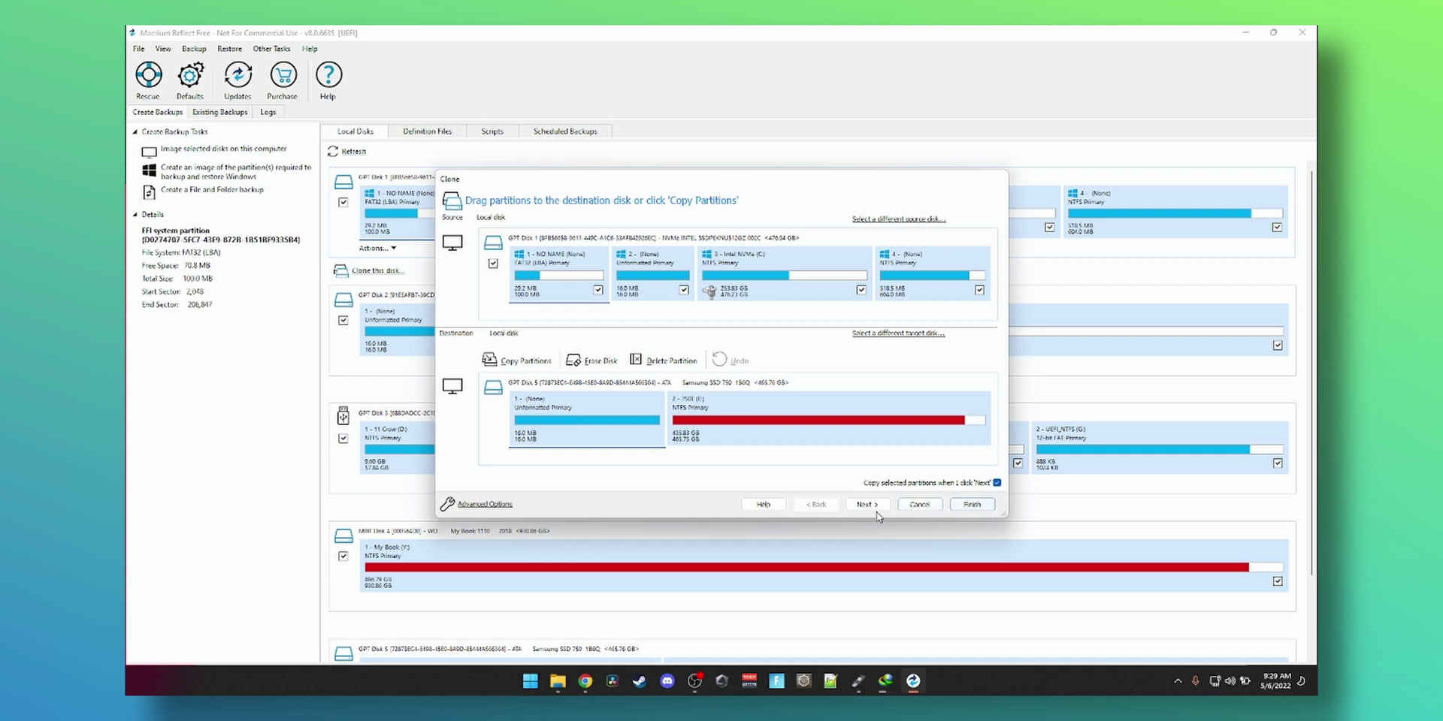
{"action": "left_click", "coordinate": [972, 511]}
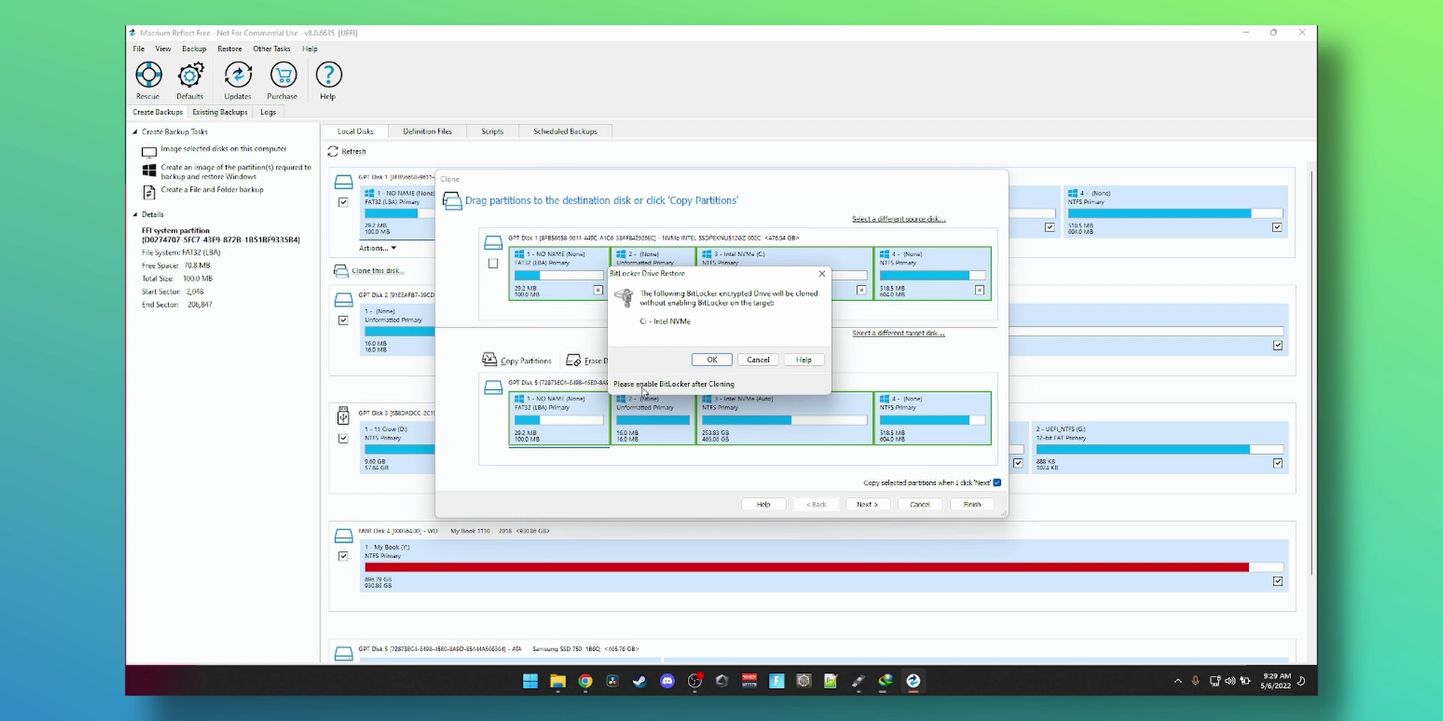
Dismiss the BitLocker notice, skip saving an XML definition, and confirm overwriting the target drive
{"action": "left_click", "coordinate": [712, 360]}
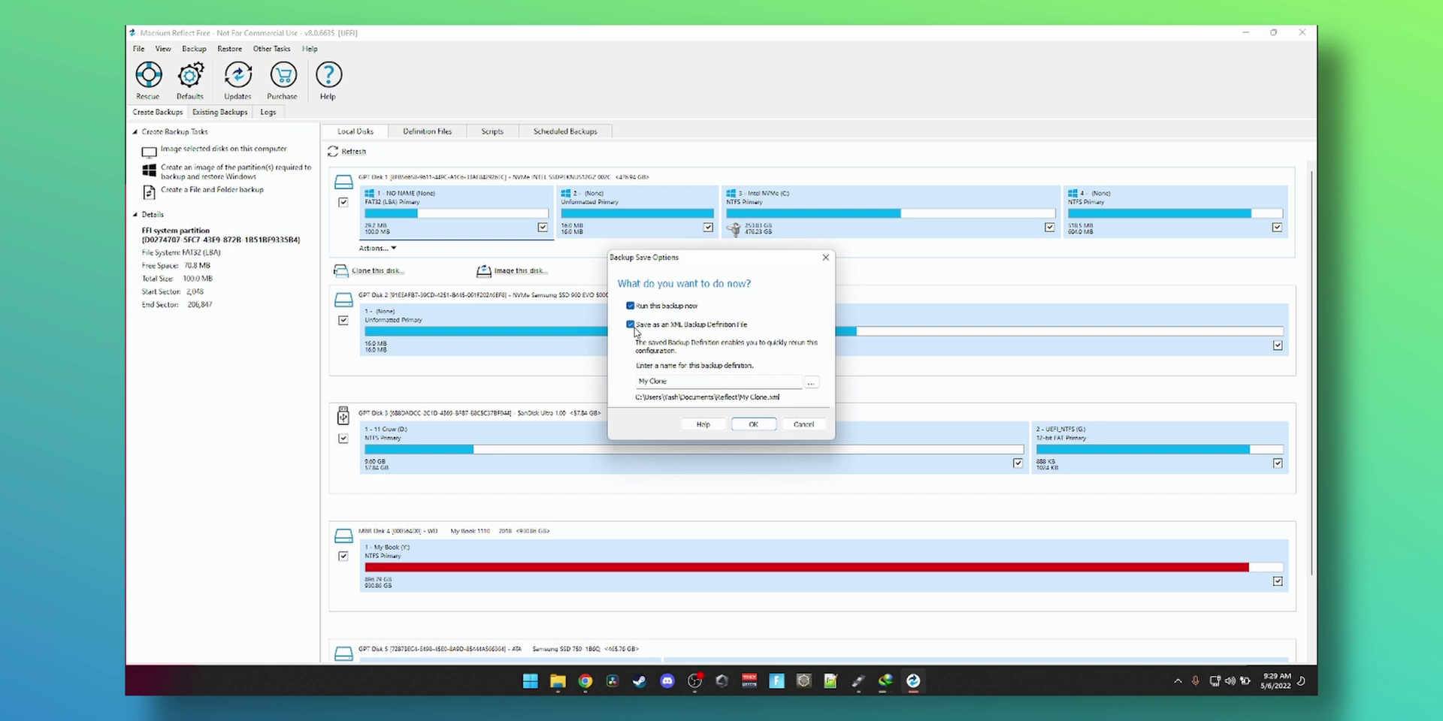
{"action": "left_click", "coordinate": [632, 326]}
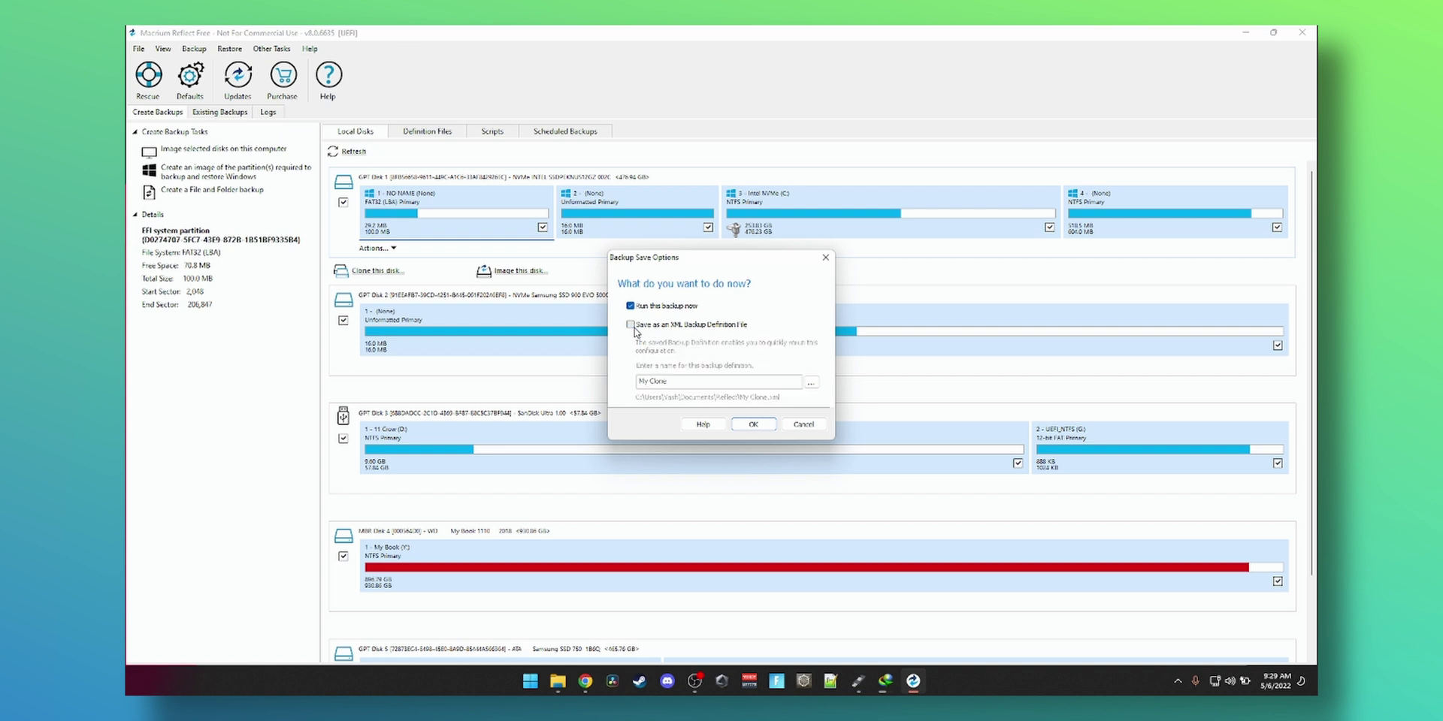
{"action": "left_click", "coordinate": [752, 424]}
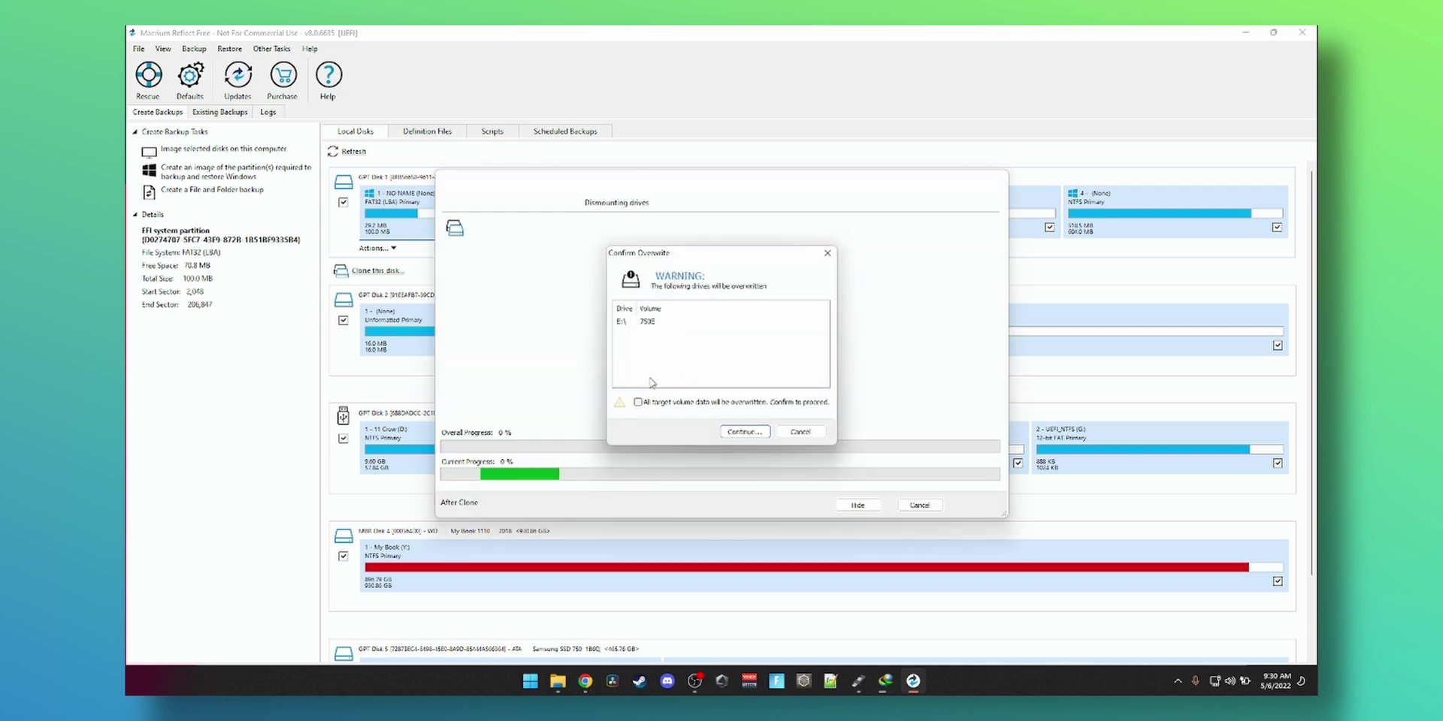
{"action": "left_click", "coordinate": [700, 406]}
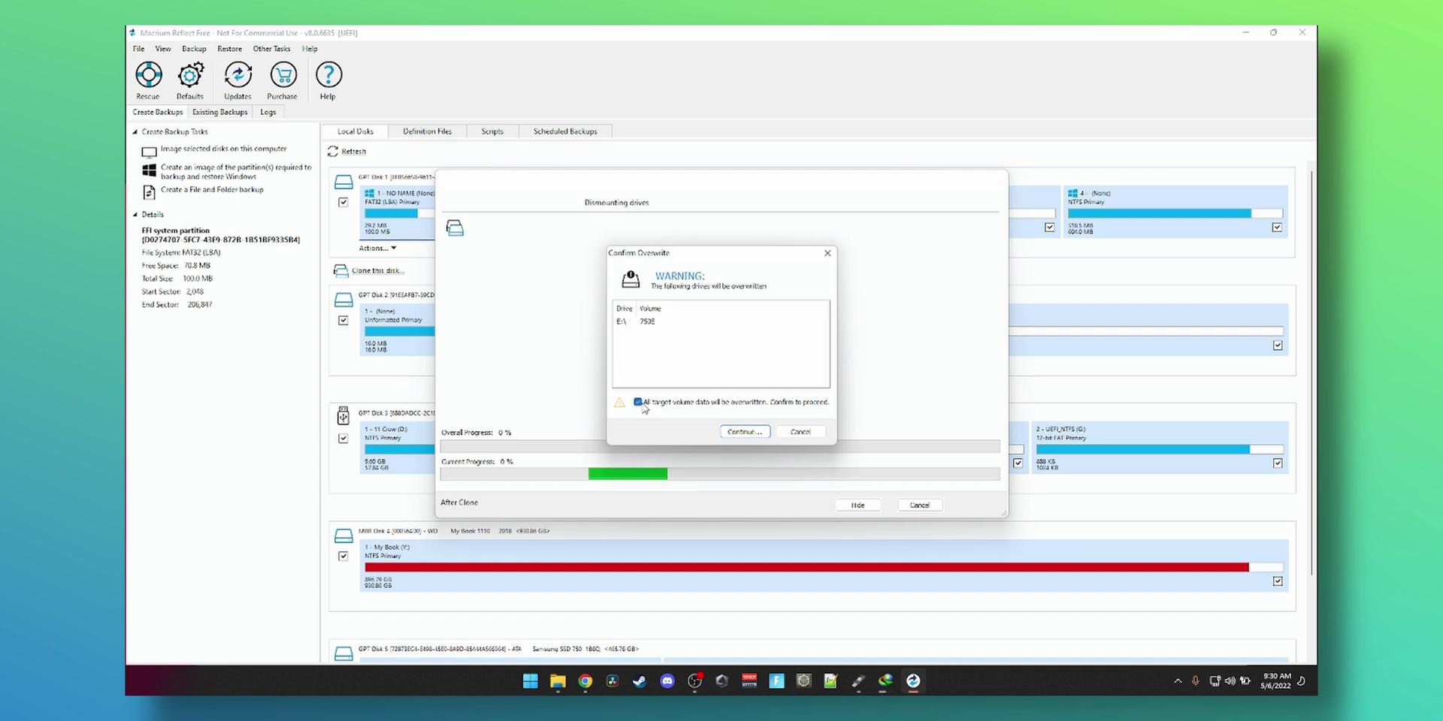
{"action": "left_click", "coordinate": [734, 434]}
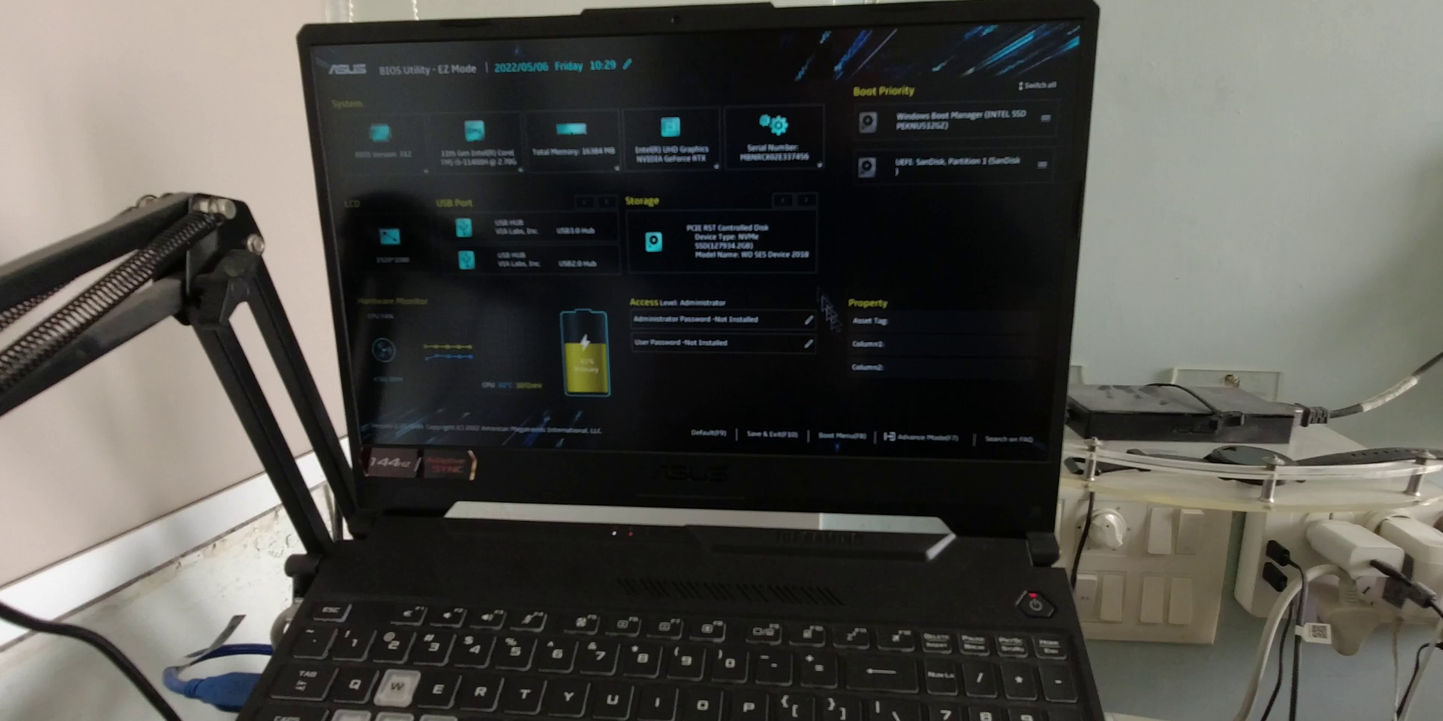
Open the Boot Menu (F8) from ASUS BIOS EZ Mode
{"action": "left_click", "coordinate": [843, 451]}
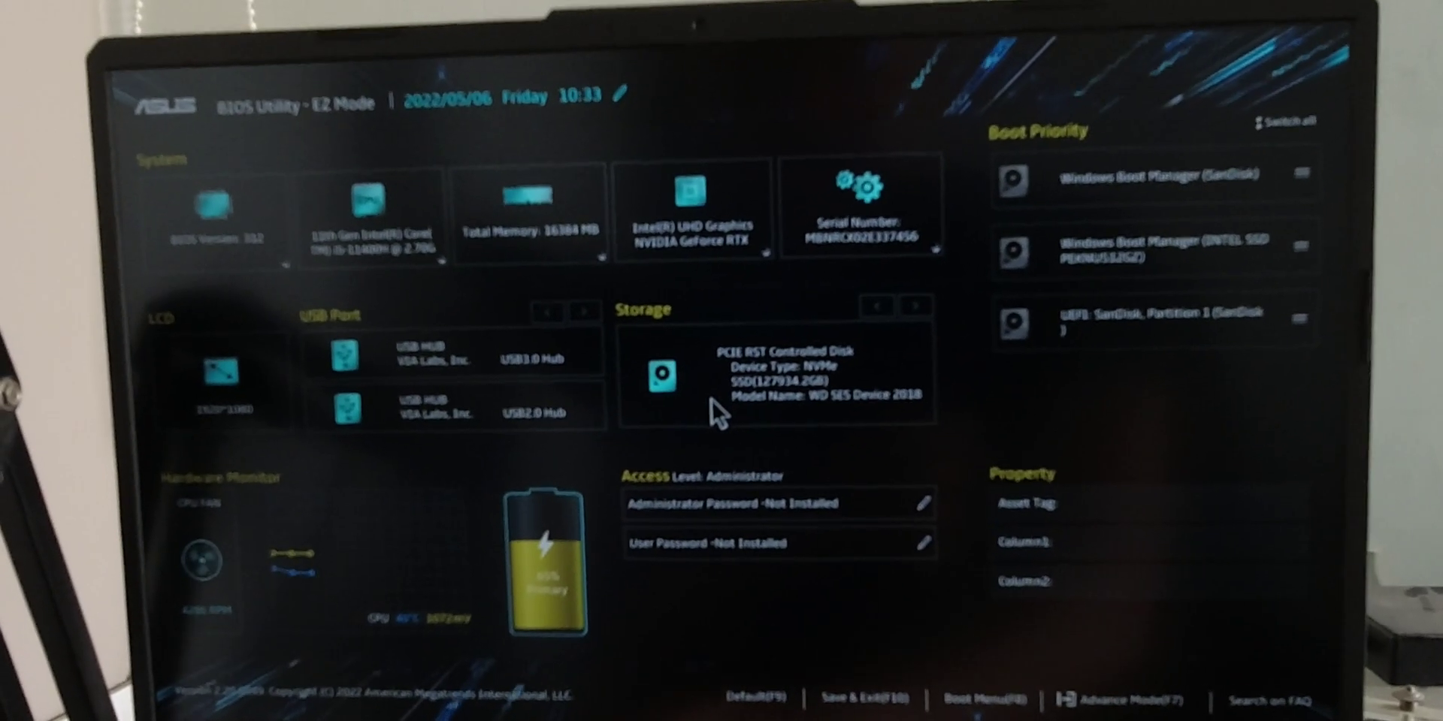
Bring up the F8 Boot Menu and highlight Windows Boot Manager (SanDisk)
{"action": "key", "text": "F8"}
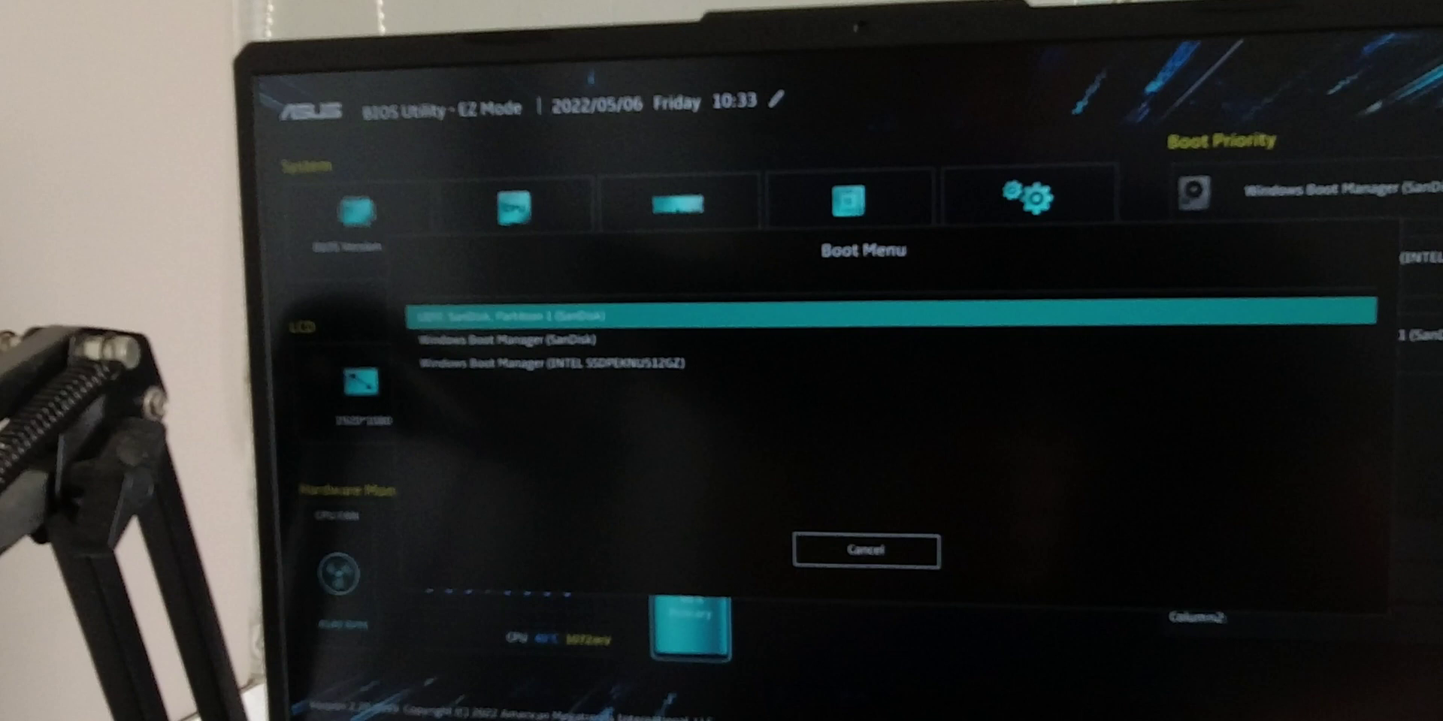
{"action": "key", "text": "Down"}
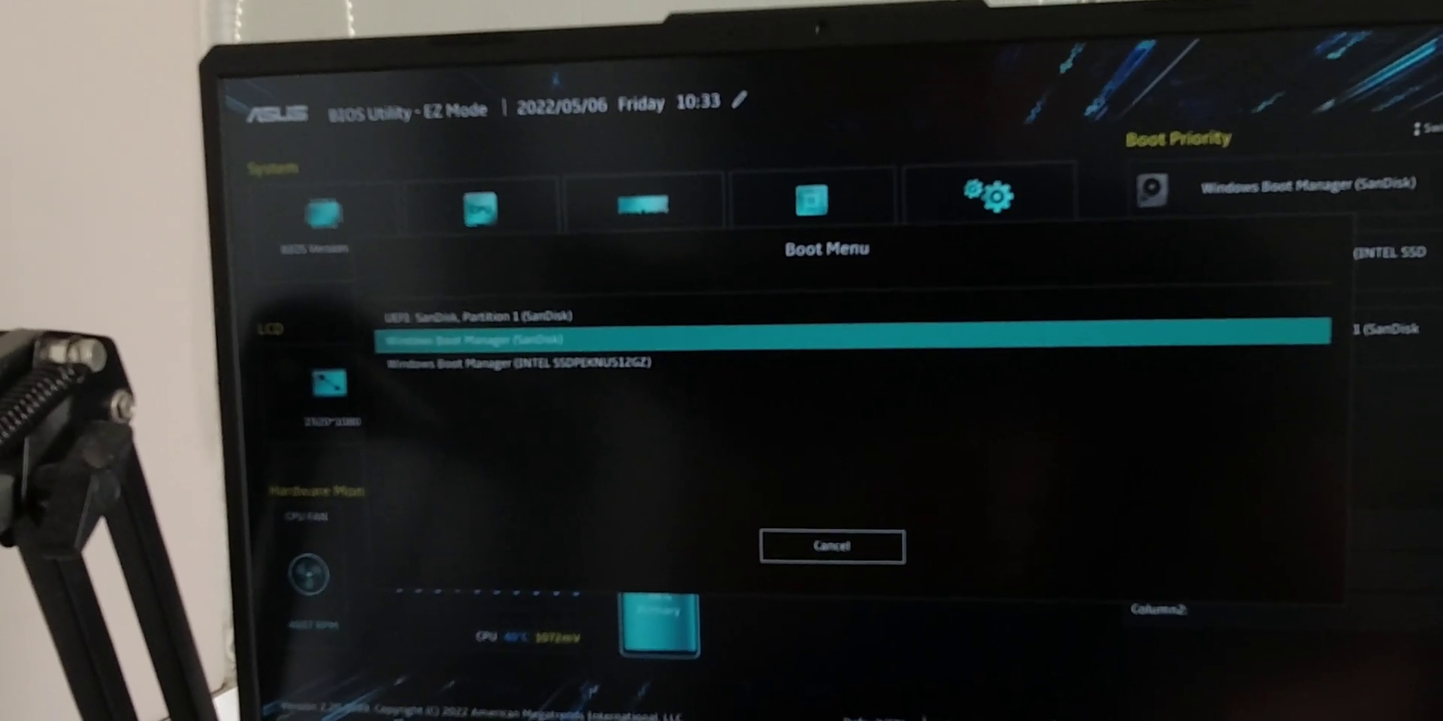